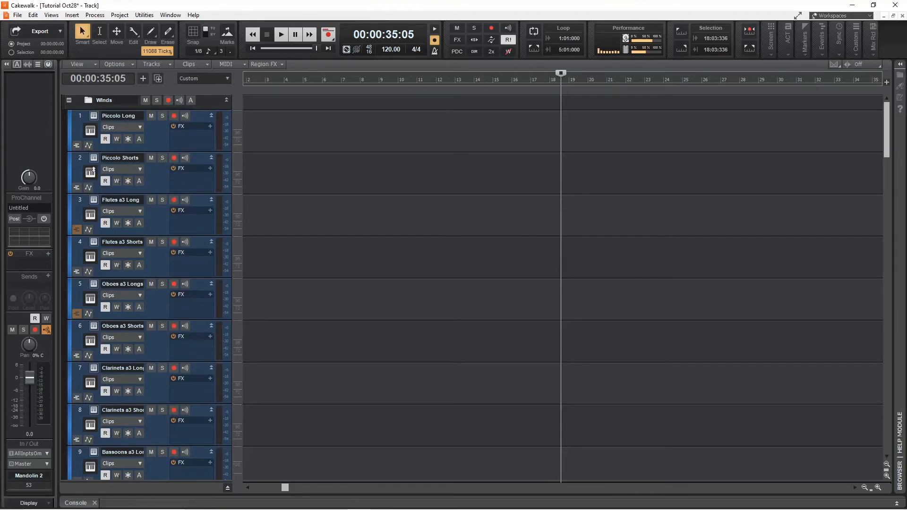
# Open the Piccolo Shorts track's BBC Symphony Orchestra instrument, reposition its window, and close it.
pyautogui.click(90, 170)
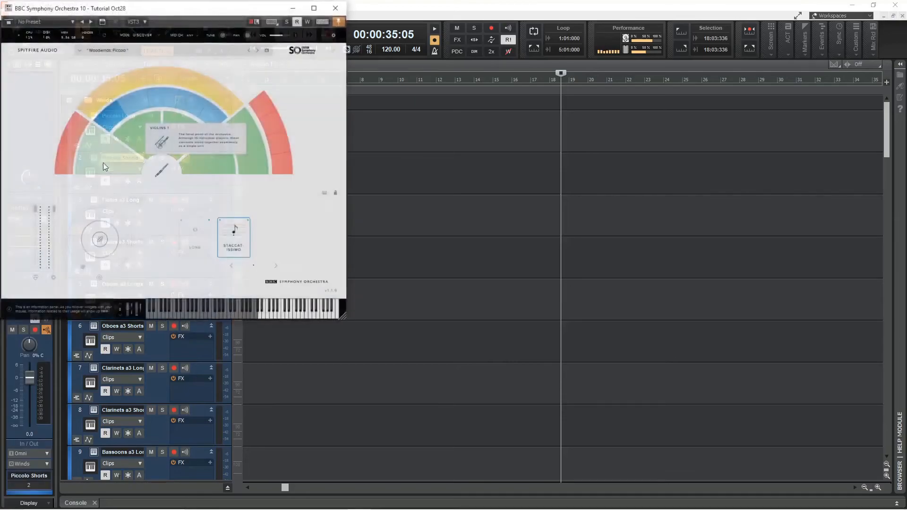
pyautogui.moveTo(222, 11); pyautogui.dragTo(556, 104)
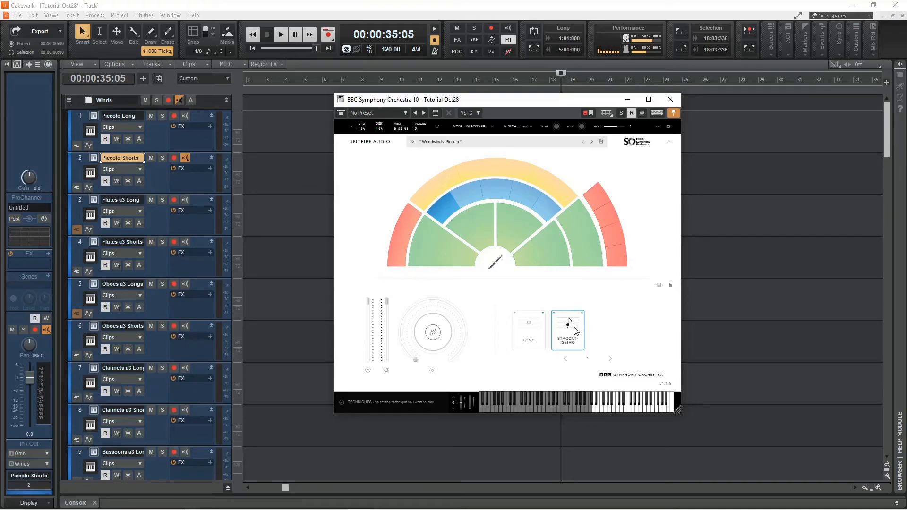
pyautogui.click(671, 99)
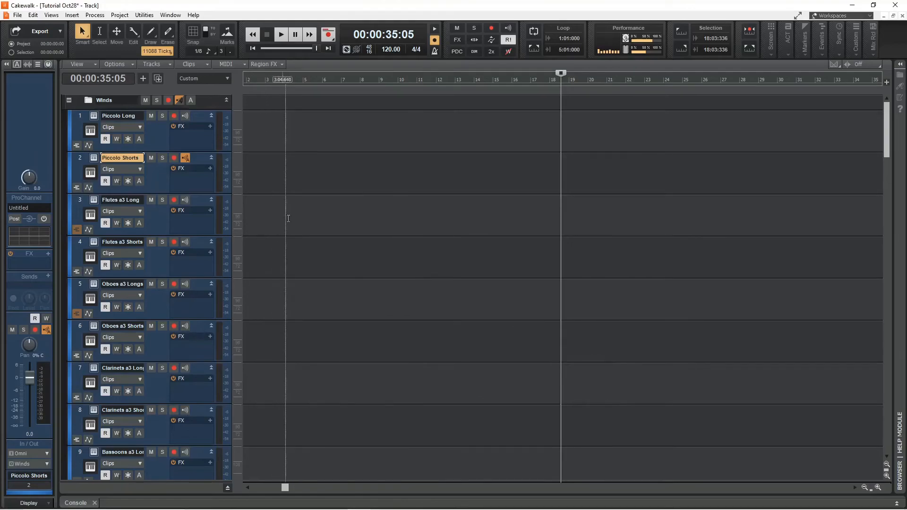
# Scroll through the whole track list to examine the Winds, Brass, Strings, Percussion and LABS folders.
pyautogui.scroll(-3, 296, 242)
pyautogui.scroll(-3, 297, 243)
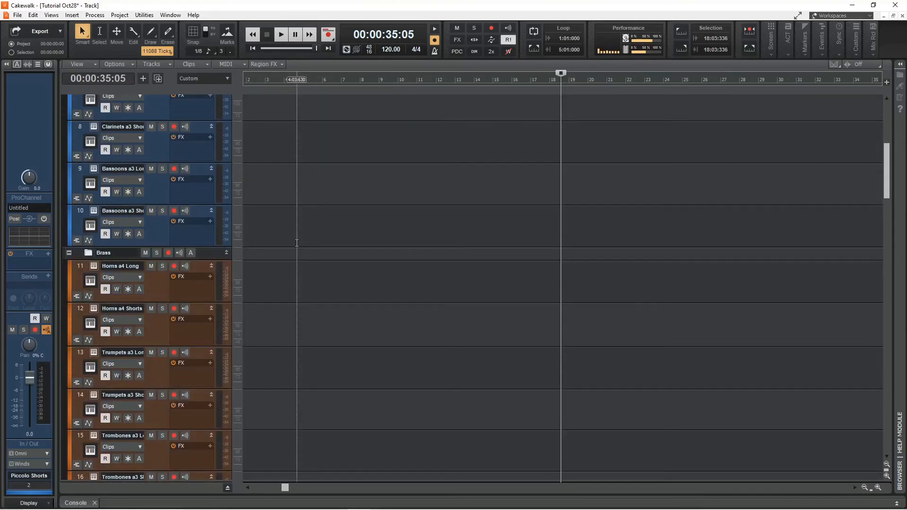
pyautogui.scroll(4, 296, 243)
pyautogui.scroll(-3, 203, 259)
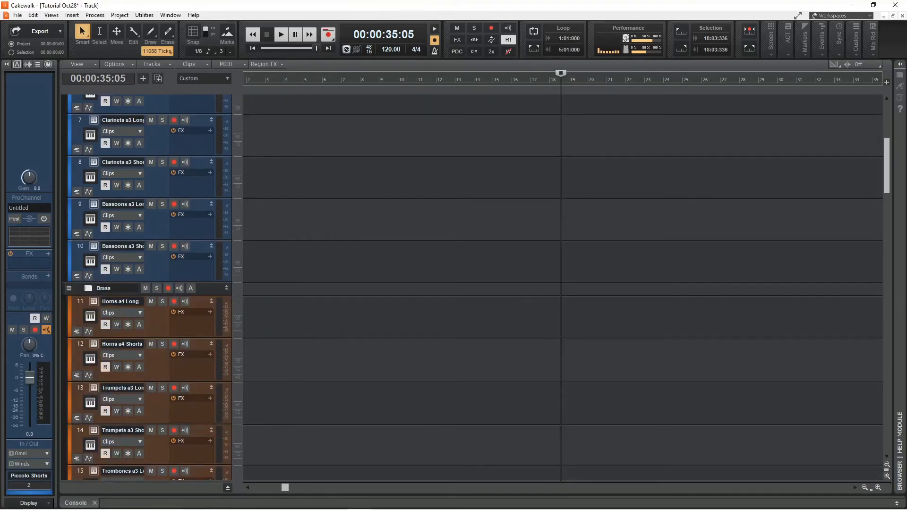
pyautogui.scroll(-9, 302, 289)
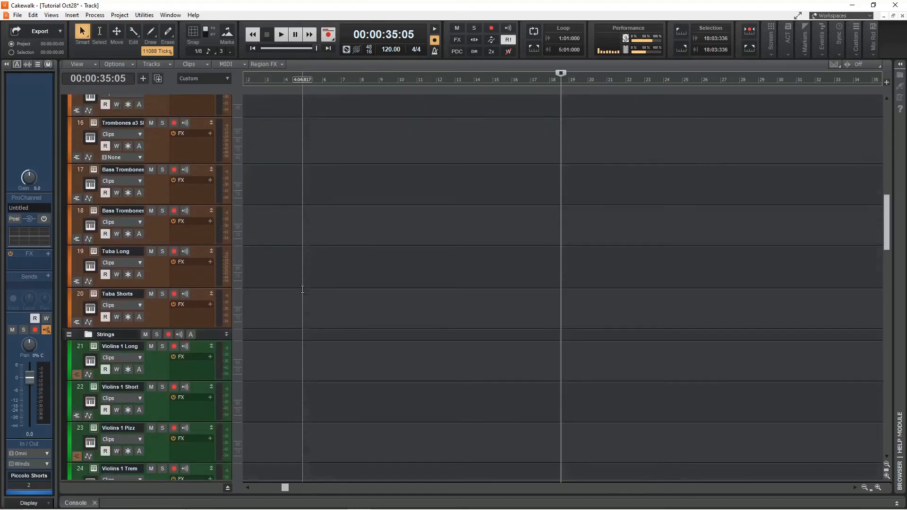
pyautogui.scroll(-5, 303, 289)
pyautogui.scroll(-10, 270, 298)
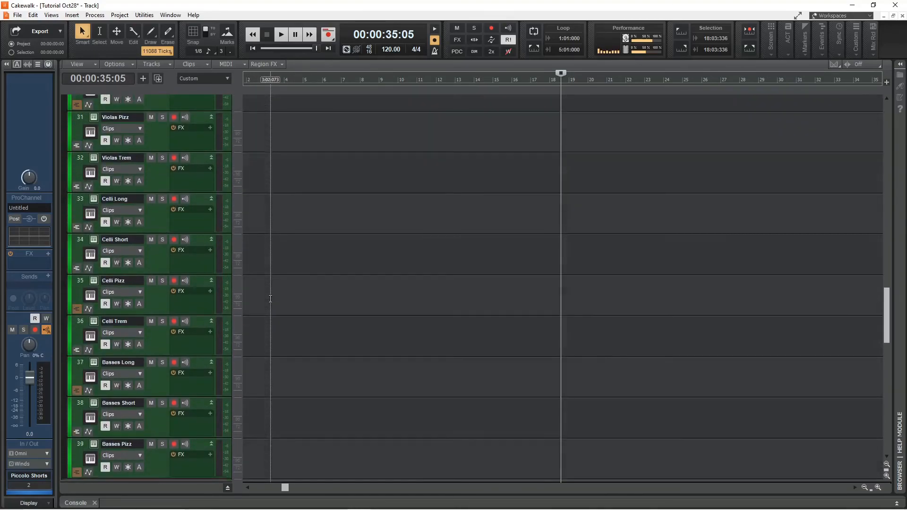
pyautogui.scroll(-6, 270, 298)
pyautogui.scroll(-3, 307, 288)
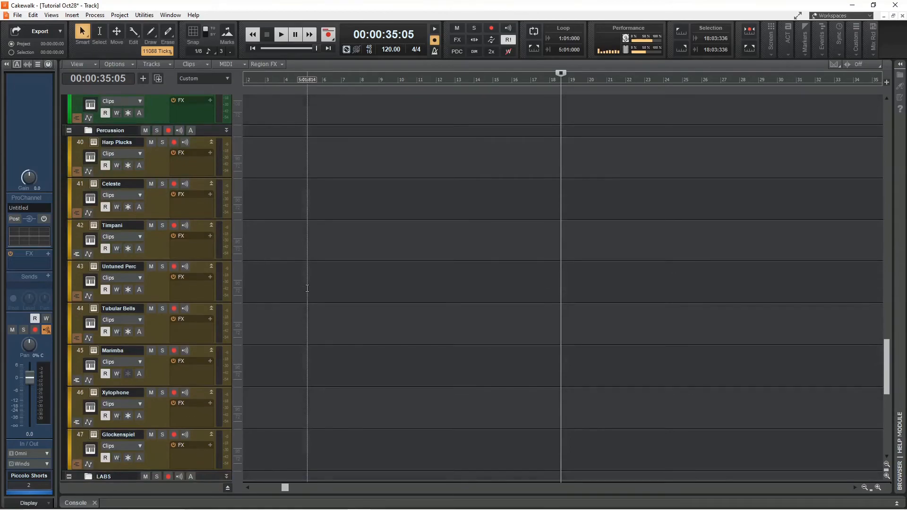
pyautogui.scroll(-3, 307, 289)
pyautogui.scroll(1, 307, 290)
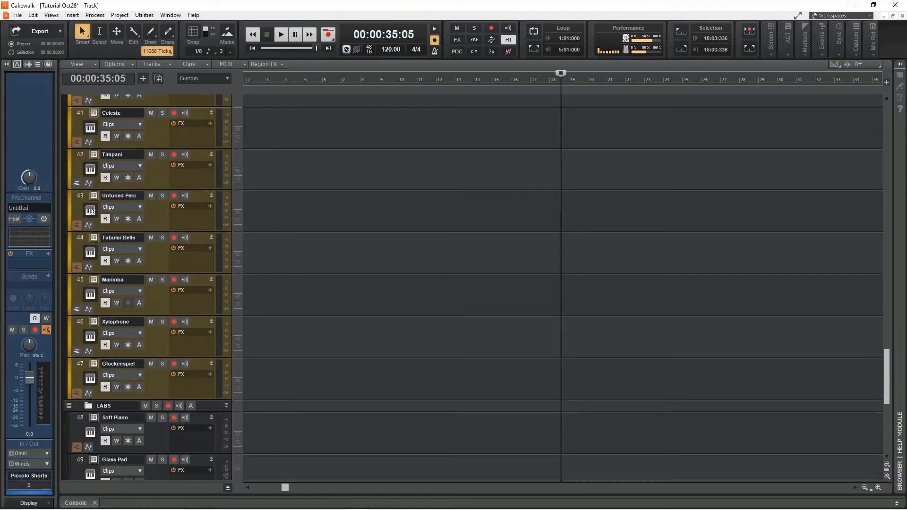
# Open the Untuned Perc track's instrument to inspect its techniques, then close it.
pyautogui.click(91, 211)
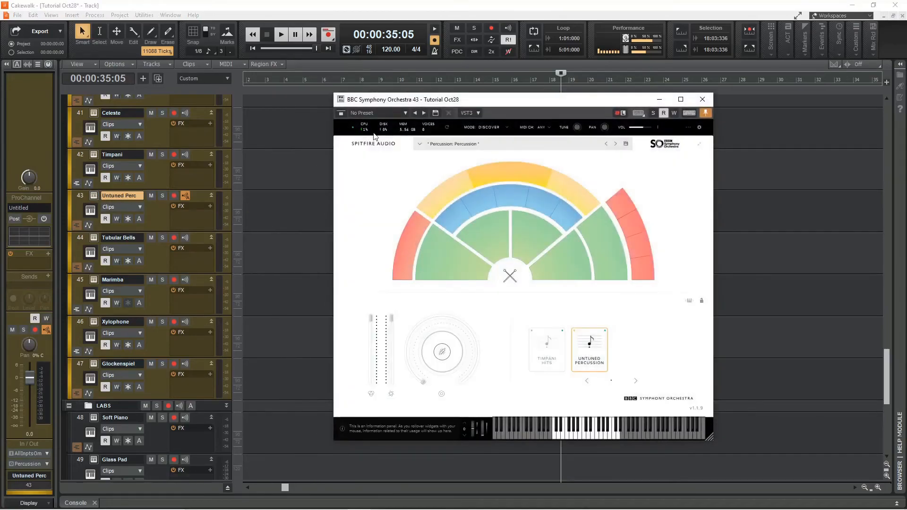
pyautogui.moveTo(512, 177)
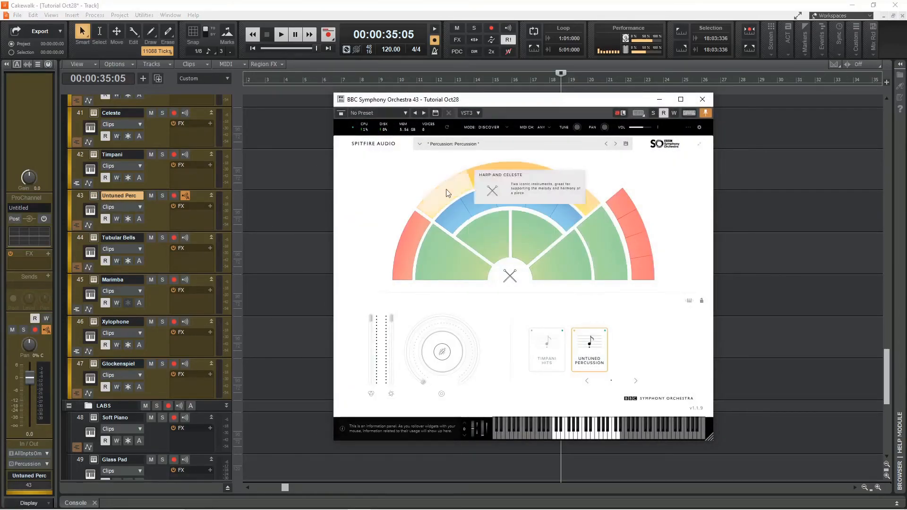
pyautogui.moveTo(452, 257)
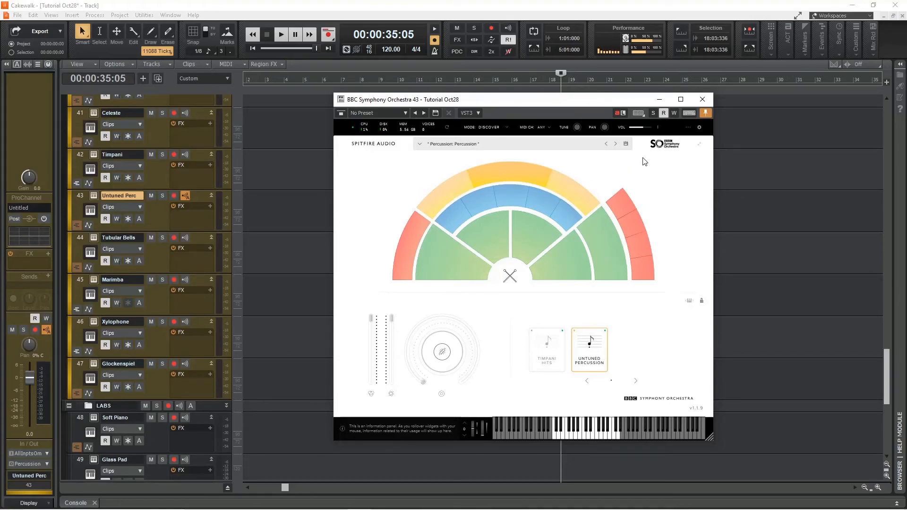
pyautogui.click(702, 99)
# Open the Soft Piano track's LABS instrument to examine its controls, then close it.
pyautogui.scroll(-2, 365, 315)
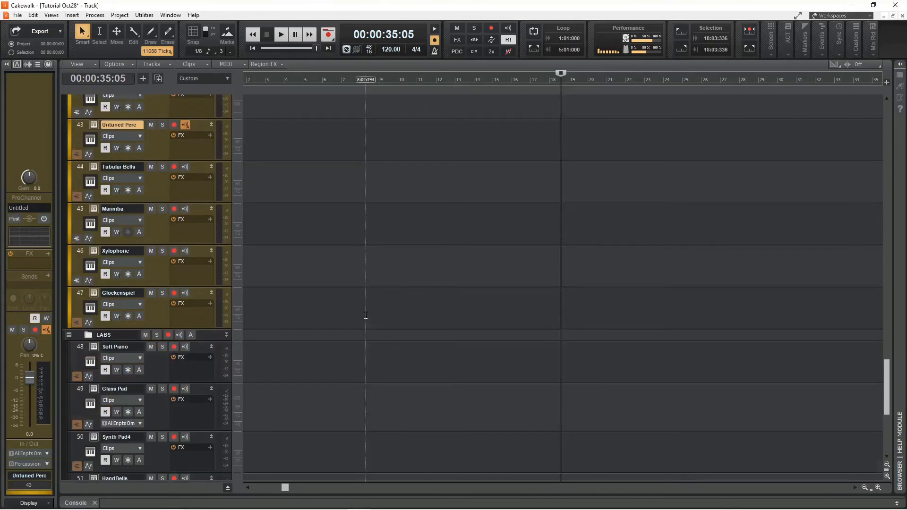
pyautogui.scroll(-4, 368, 315)
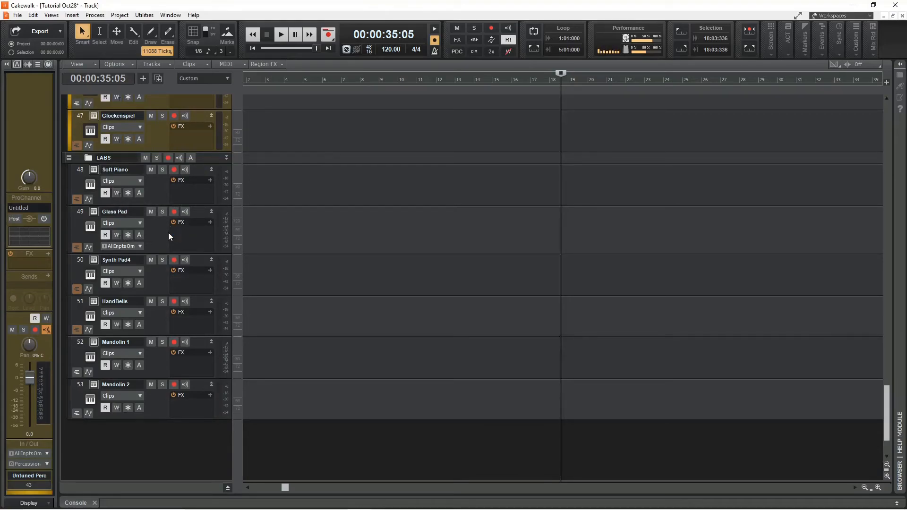
pyautogui.click(94, 169)
pyautogui.moveTo(596, 105); pyautogui.dragTo(508, 107)
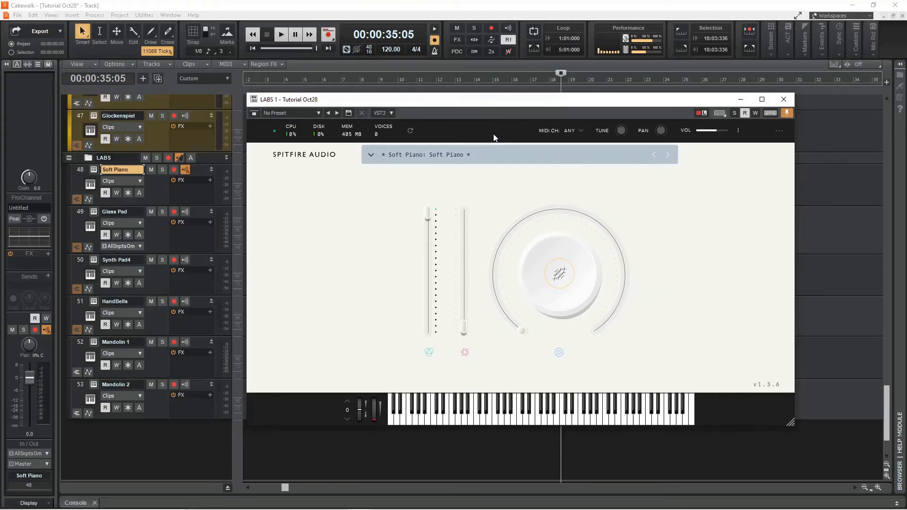
pyautogui.moveTo(428, 216)
pyautogui.moveTo(469, 310)
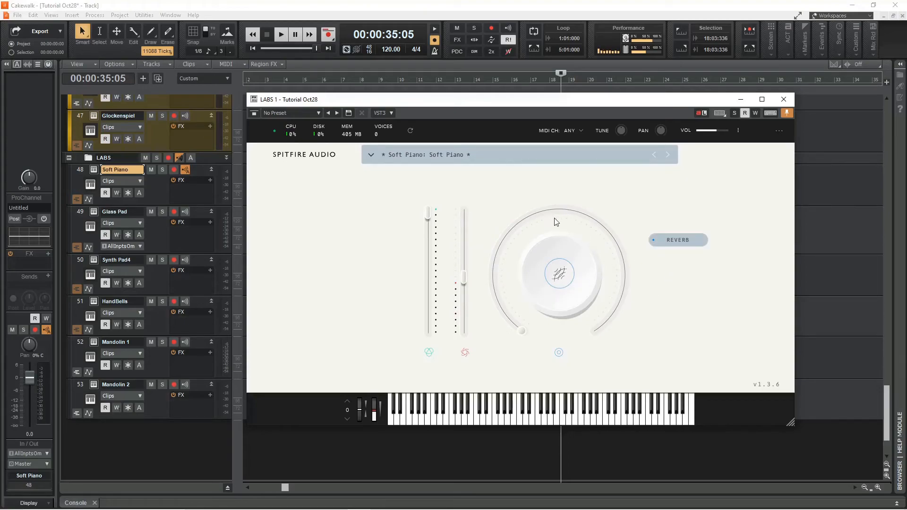
pyautogui.moveTo(525, 336)
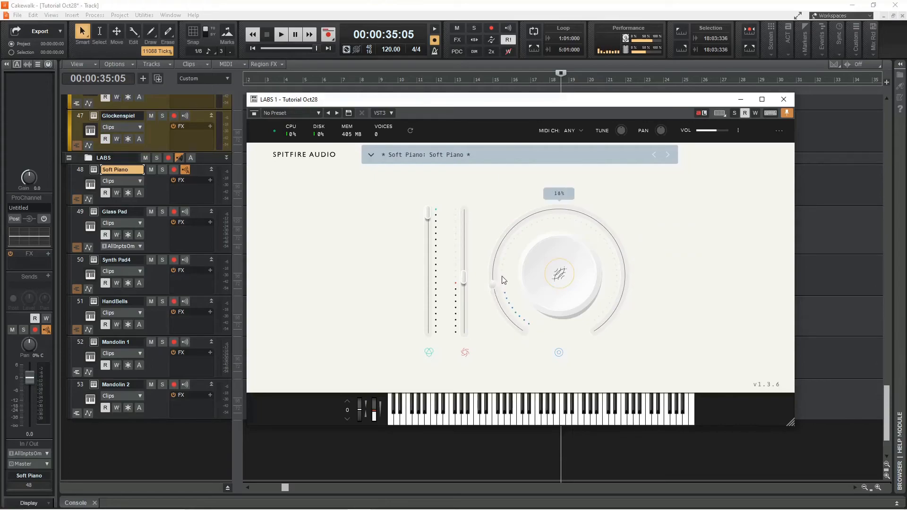
pyautogui.click(785, 99)
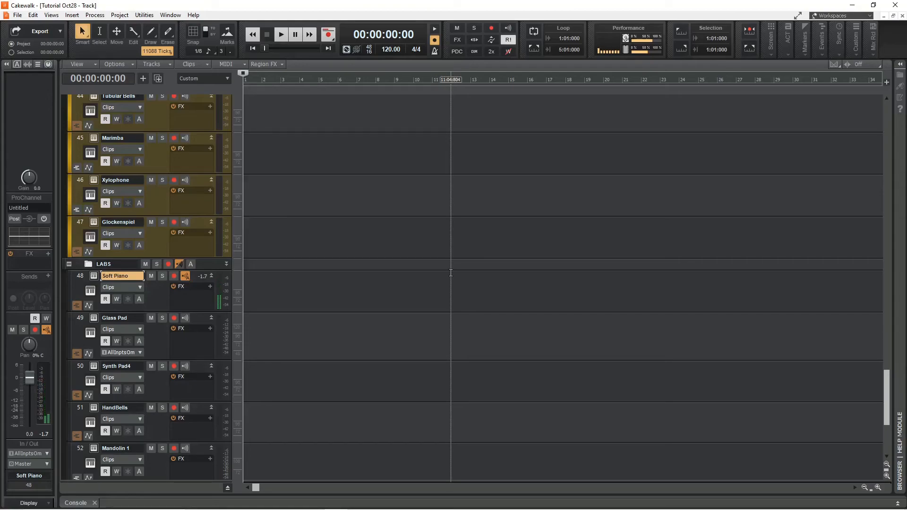
# Record a piano performance on the armed Soft Piano track.
pyautogui.click(328, 34)
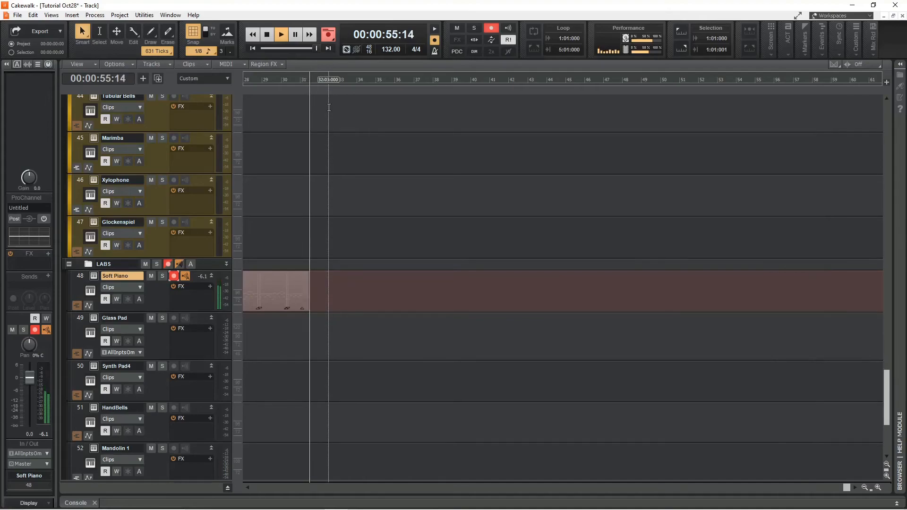
pyautogui.press('space')
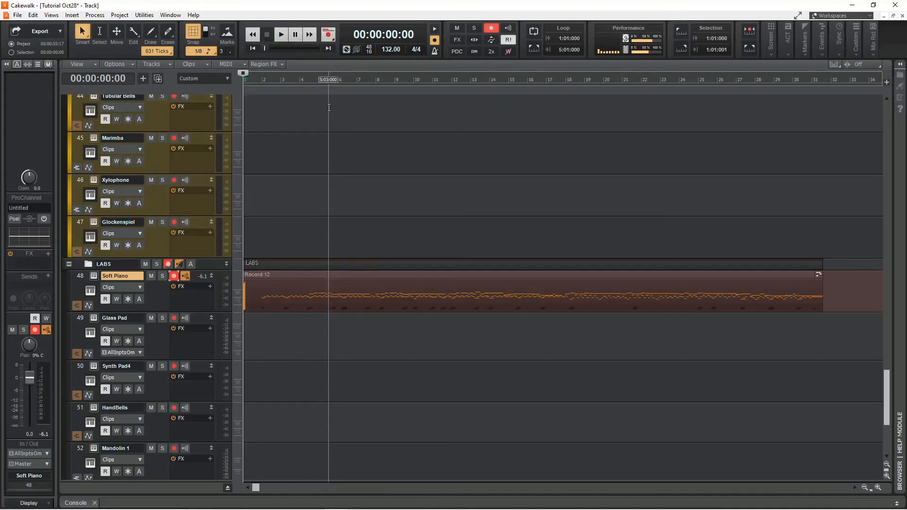
# Open the recorded clip in the Piano Roll and move all its notes back to the start of measure 1.
pyautogui.click(449, 276)
pyautogui.doubleClick(448, 275)
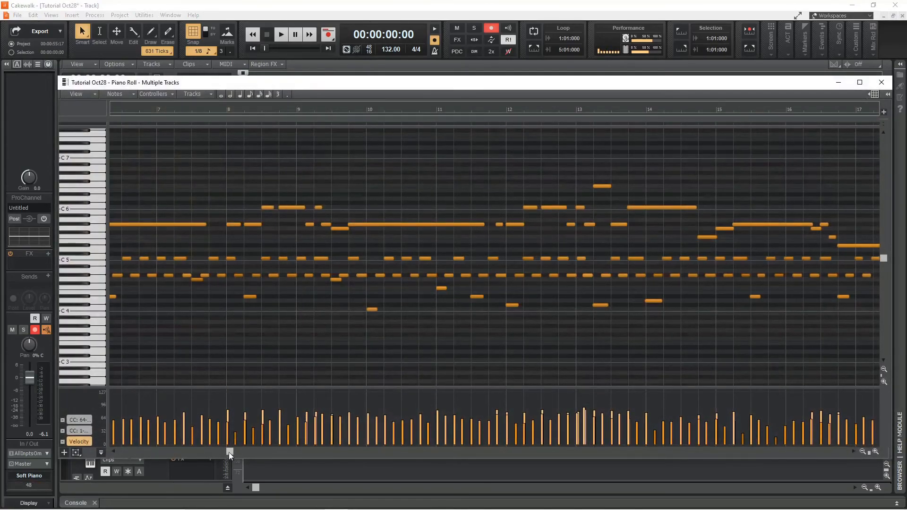
pyautogui.moveTo(202, 452); pyautogui.dragTo(121, 452)
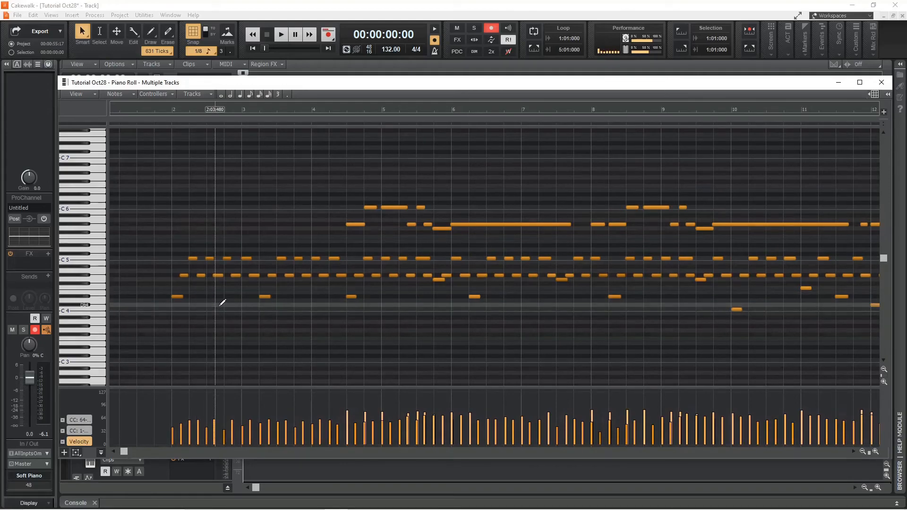
pyautogui.hotkey('ctrl', 'a')
pyautogui.moveTo(177, 297); pyautogui.dragTo(110, 296)
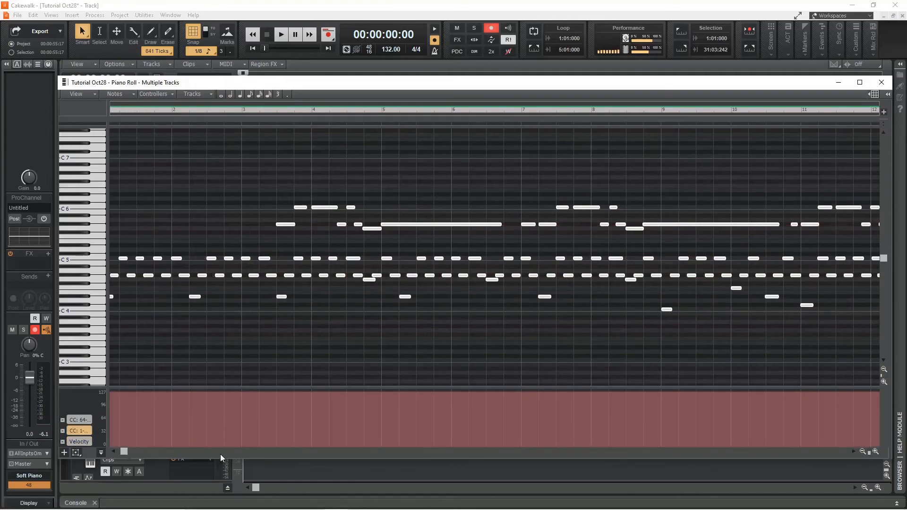
pyautogui.moveTo(123, 452); pyautogui.dragTo(115, 454)
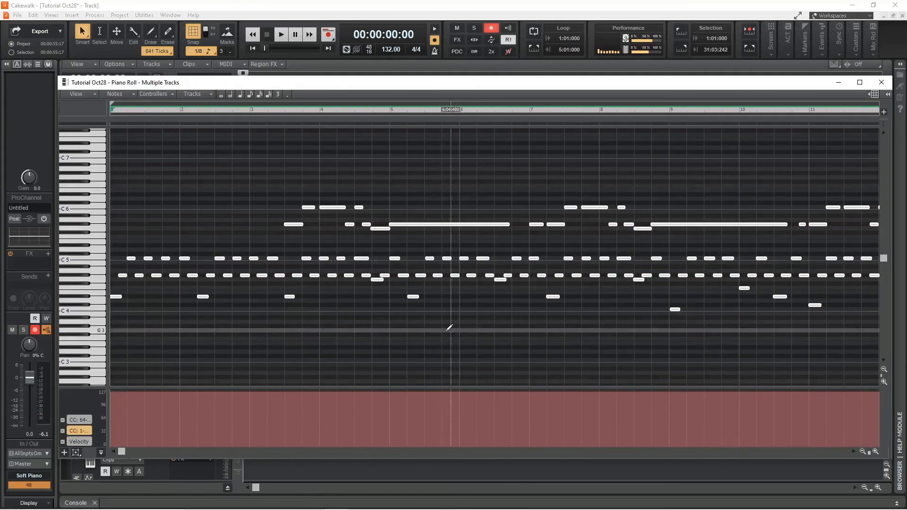
# Quantize the selected notes' MIDI event start times to a 1/8 resolution.
pyautogui.press('q')
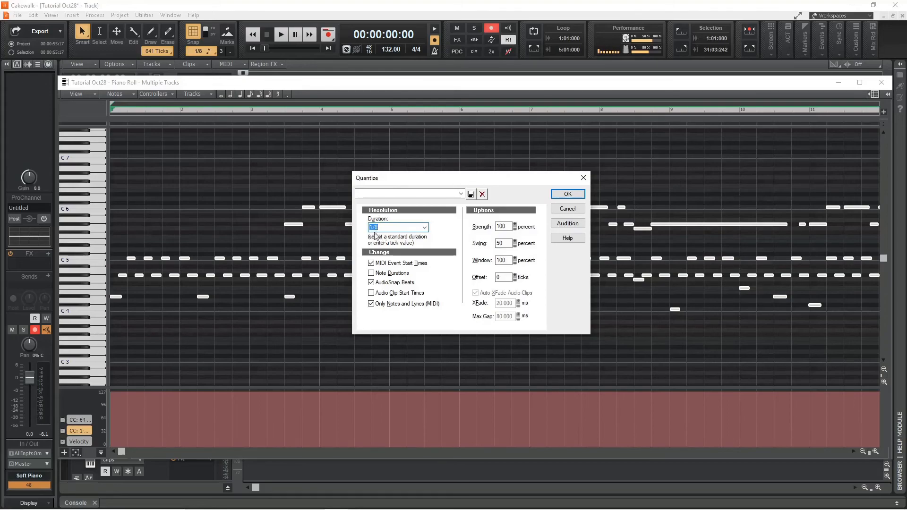
pyautogui.click(584, 198)
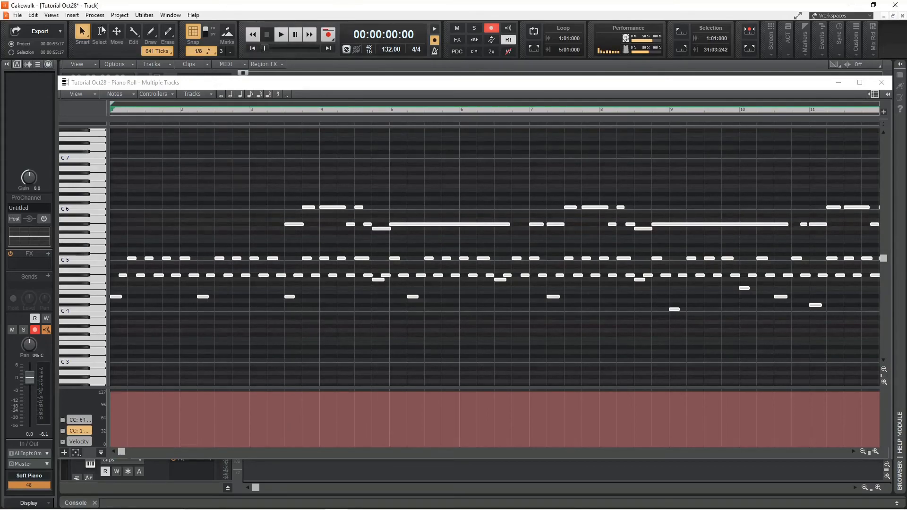
# Play the quantized performance back from the beginning.
pyautogui.click(166, 312)
pyautogui.press('space')
pyautogui.press('space')
pyautogui.click(254, 48)
pyautogui.press('space')
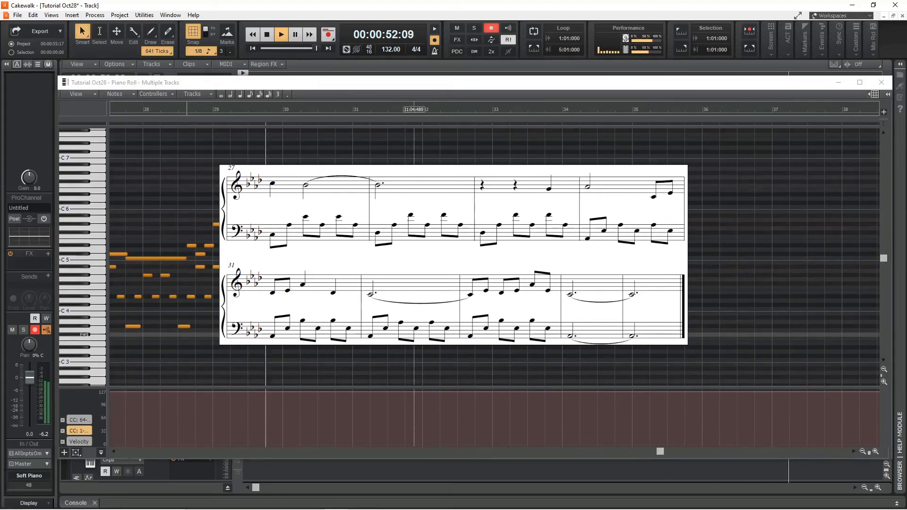
# Play back the passage around measures 25 to 28 to review the notes.
pyautogui.click(134, 109)
pyautogui.moveTo(660, 450); pyautogui.dragTo(518, 455)
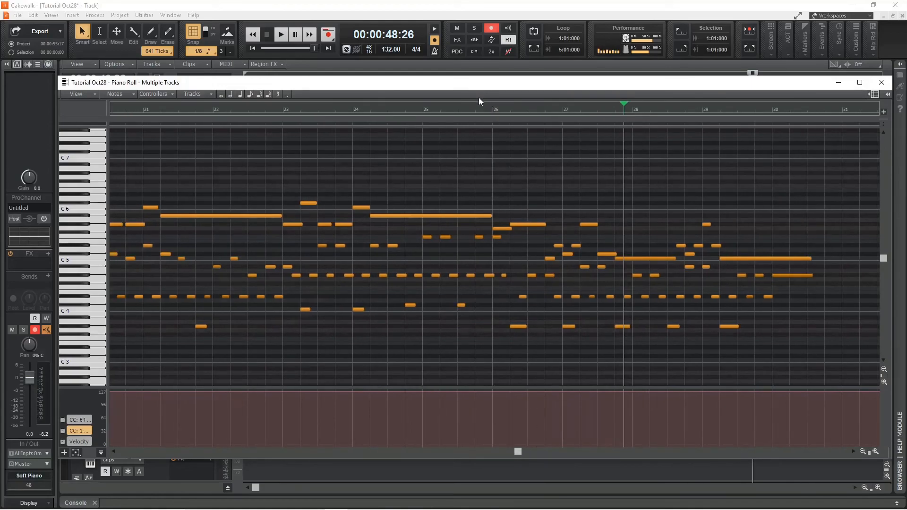
pyautogui.click(418, 109)
pyautogui.press('space')
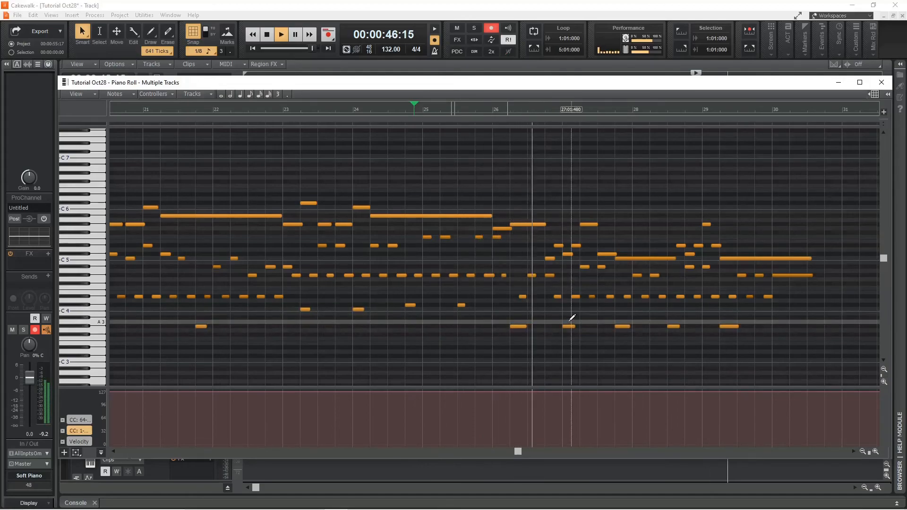
pyautogui.press('space')
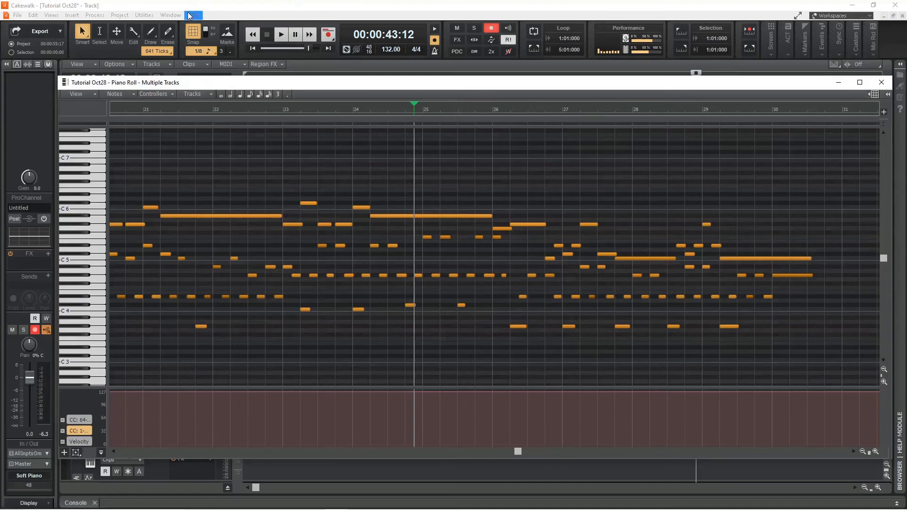
pyautogui.click(537, 295)
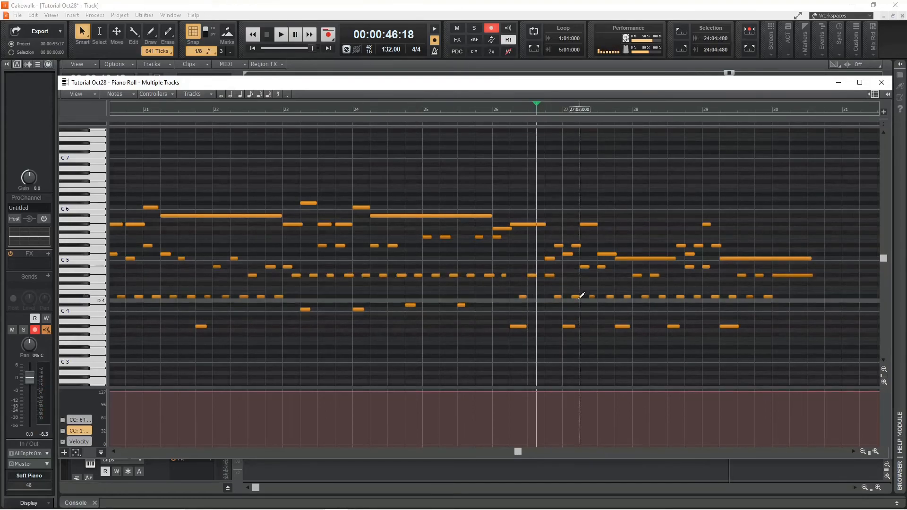
pyautogui.click(538, 296)
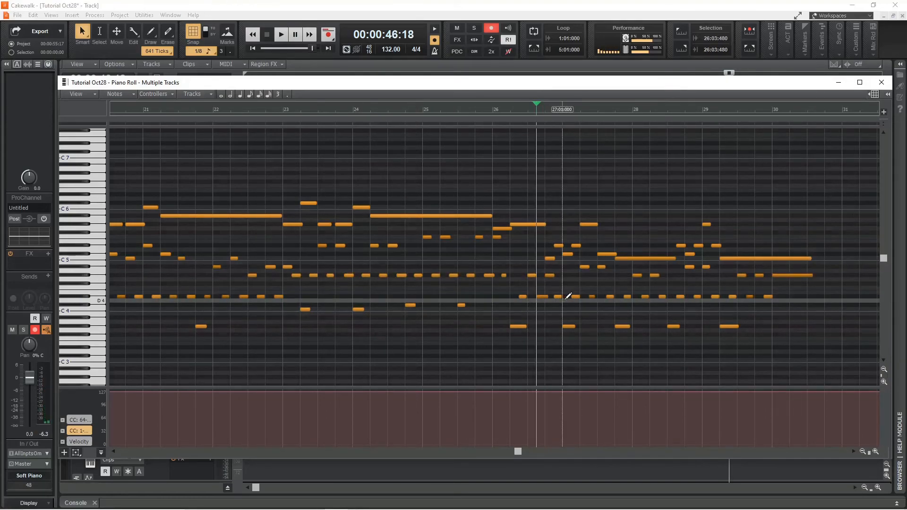
pyautogui.press('space')
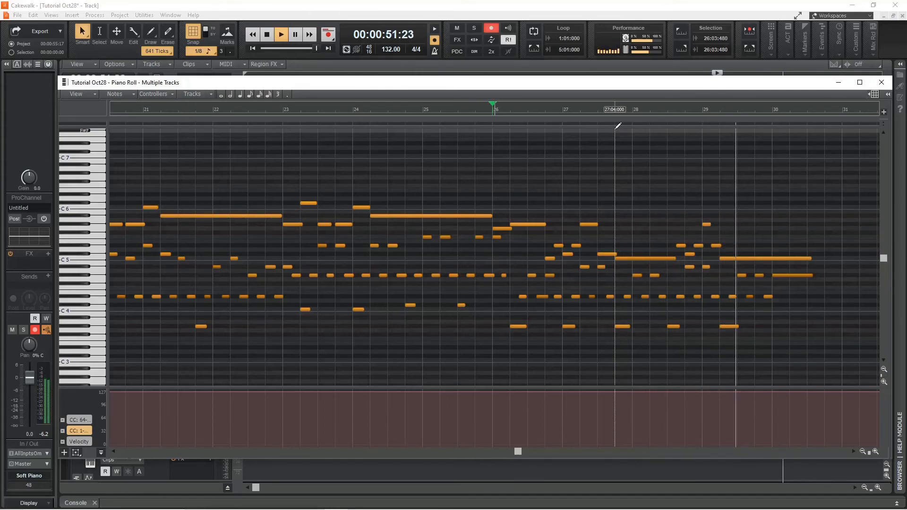
pyautogui.press('space')
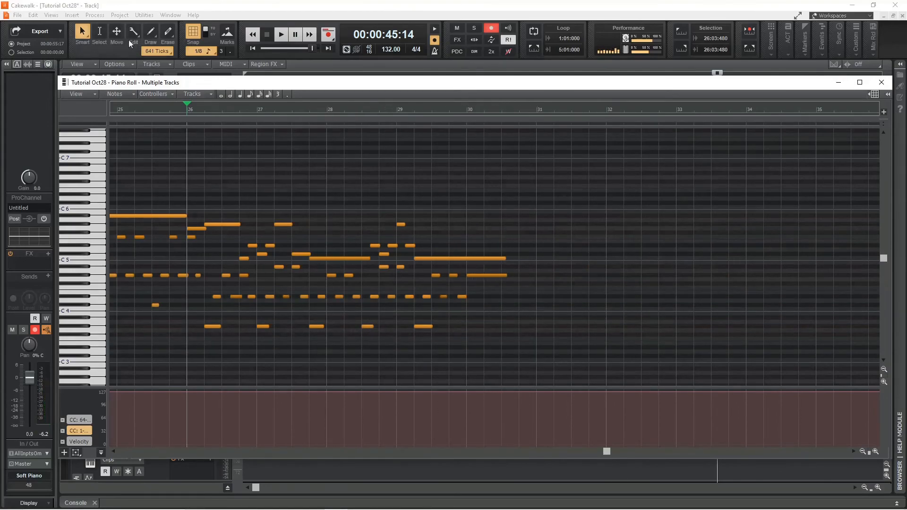
# Select the final notes in measures 29 and 30 and delete them.
pyautogui.moveTo(467, 292)
pyautogui.mouseDown()
pyautogui.moveTo(513, 298)
pyautogui.moveTo(429, 267)
pyautogui.mouseUp()
pyautogui.press('Delete')
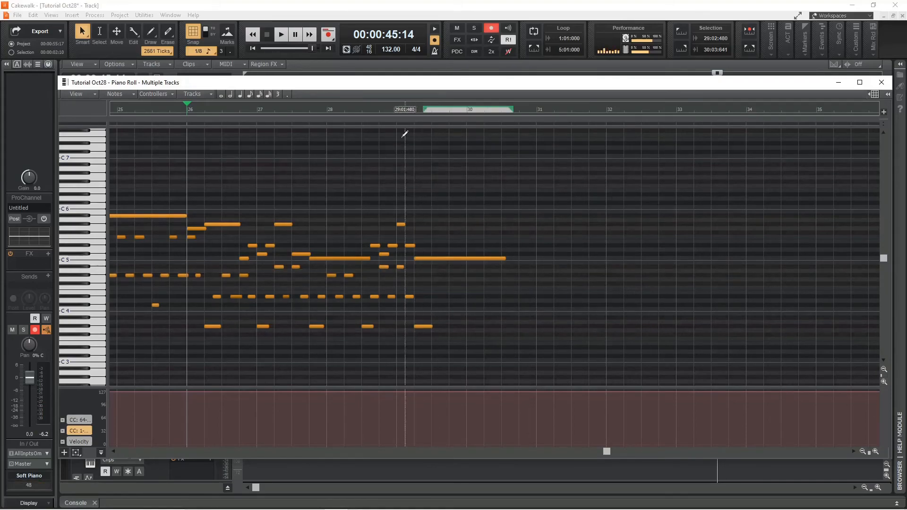
# Play back the passage from measure 28 to review the ending.
pyautogui.click(330, 111)
pyautogui.press('space')
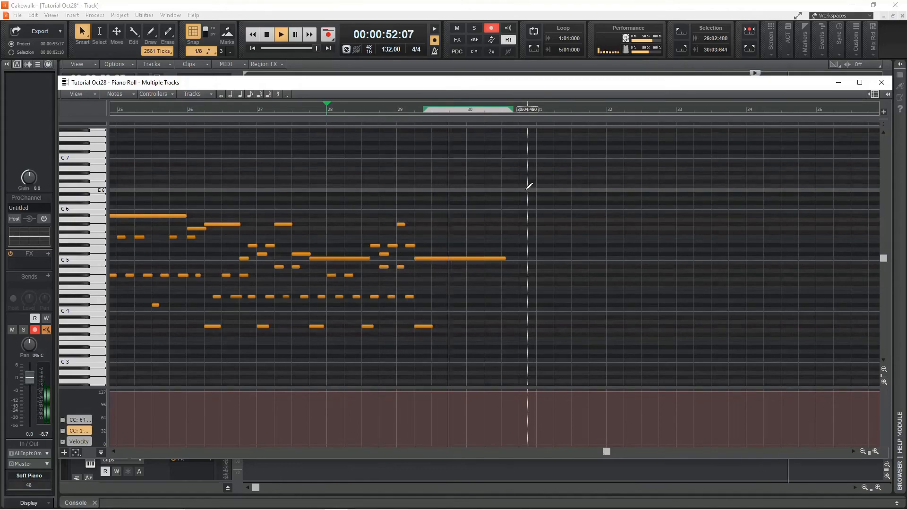
pyautogui.press('space')
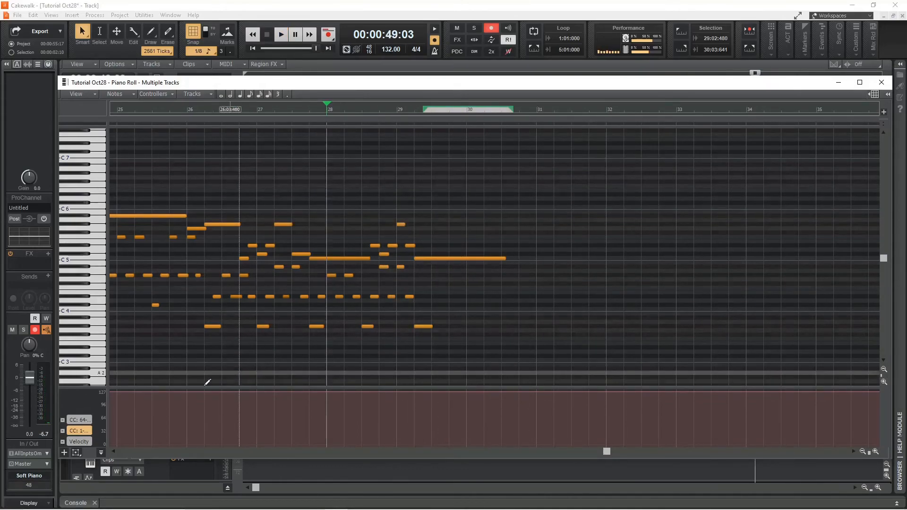
# Show the CC 64 sustain lane and lengthen the final two held notes to the end of measure 30.
pyautogui.click(81, 420)
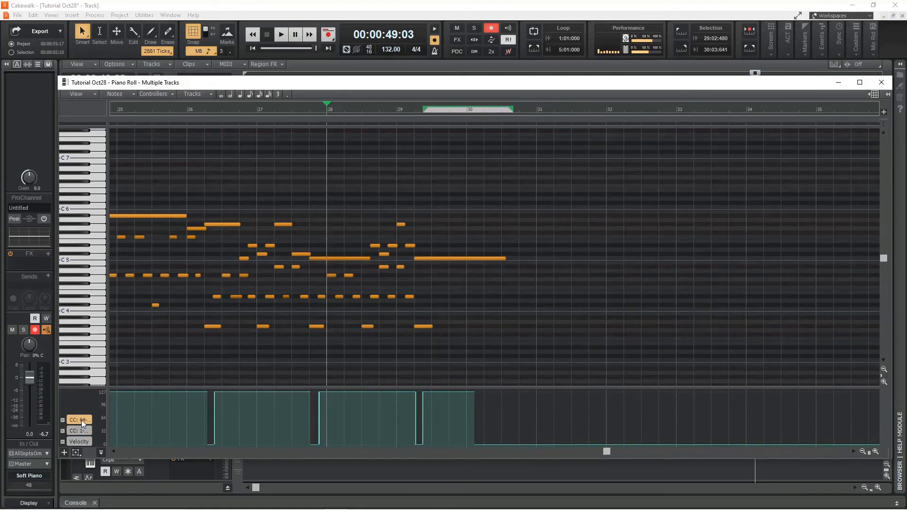
pyautogui.moveTo(431, 326); pyautogui.dragTo(537, 327)
pyautogui.moveTo(505, 258); pyautogui.dragTo(536, 258)
# Redraw the CC 64 sustain pedal data so the pedal holds under the final notes and then drops to 0.
pyautogui.moveTo(494, 444); pyautogui.dragTo(503, 383)
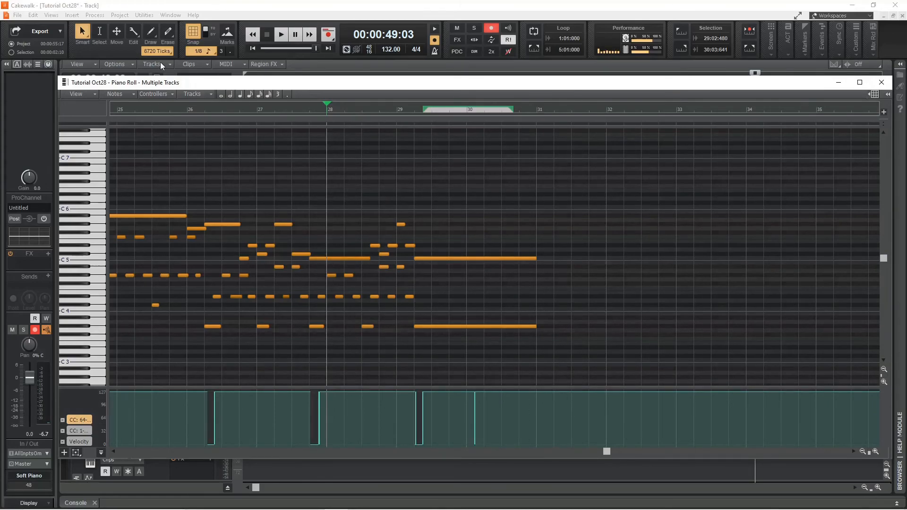
pyautogui.click(150, 32)
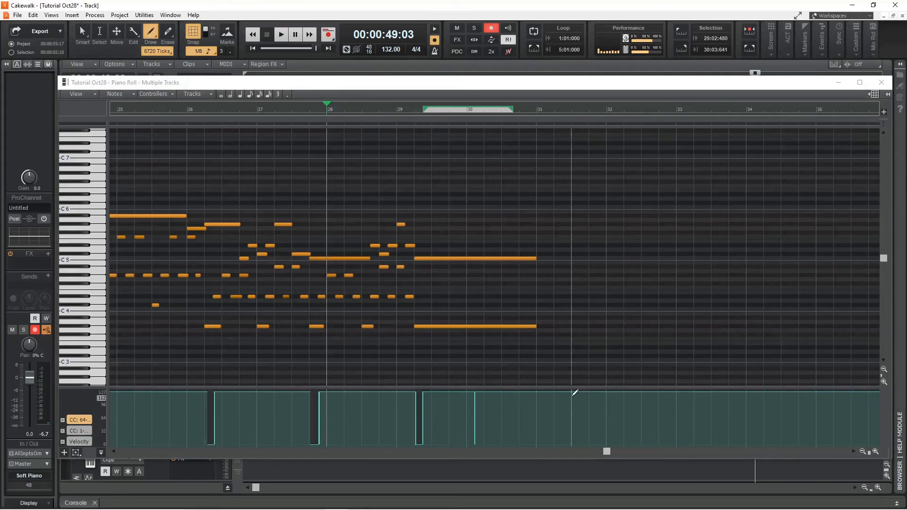
pyautogui.moveTo(575, 393); pyautogui.dragTo(582, 450)
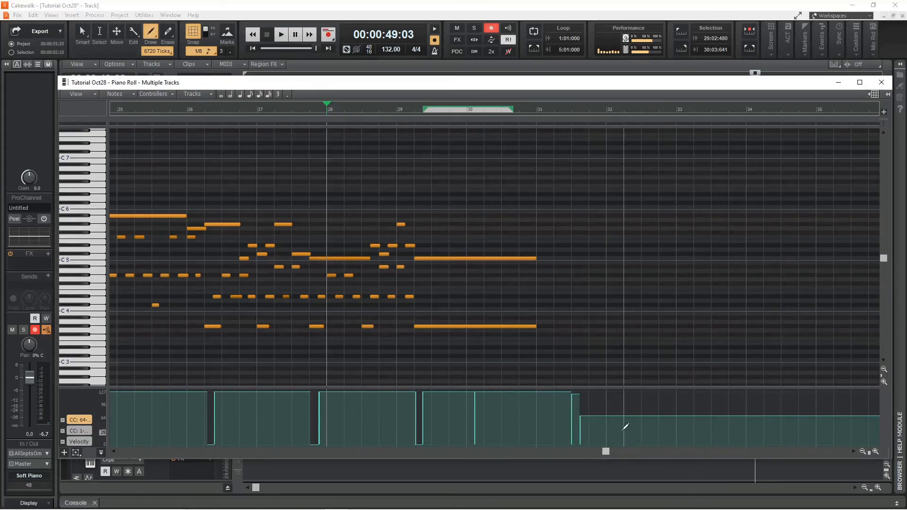
pyautogui.click(82, 33)
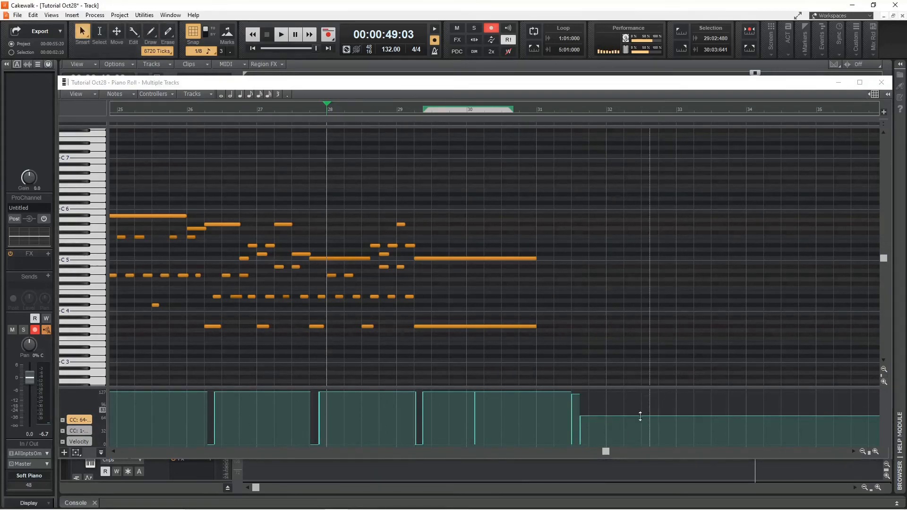
pyautogui.moveTo(631, 417); pyautogui.dragTo(631, 446)
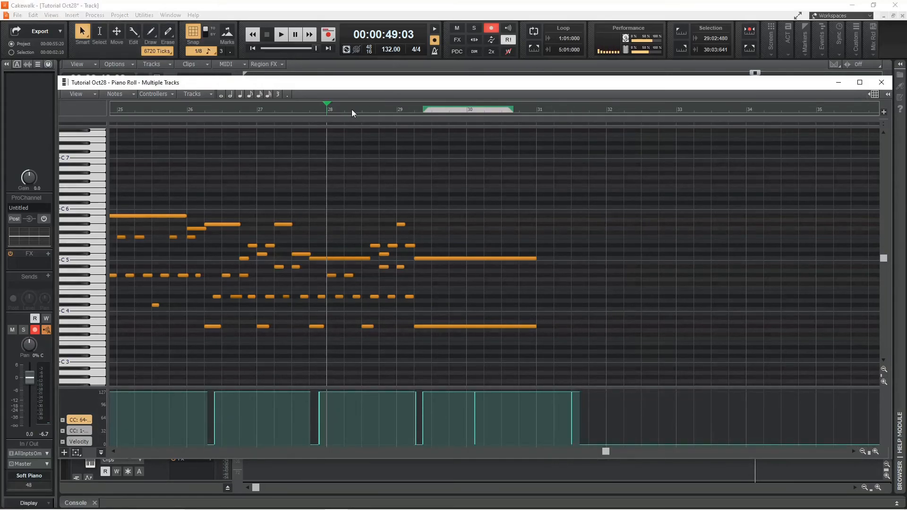
# Play the edited ending back and close the Piano Roll.
pyautogui.press('space')
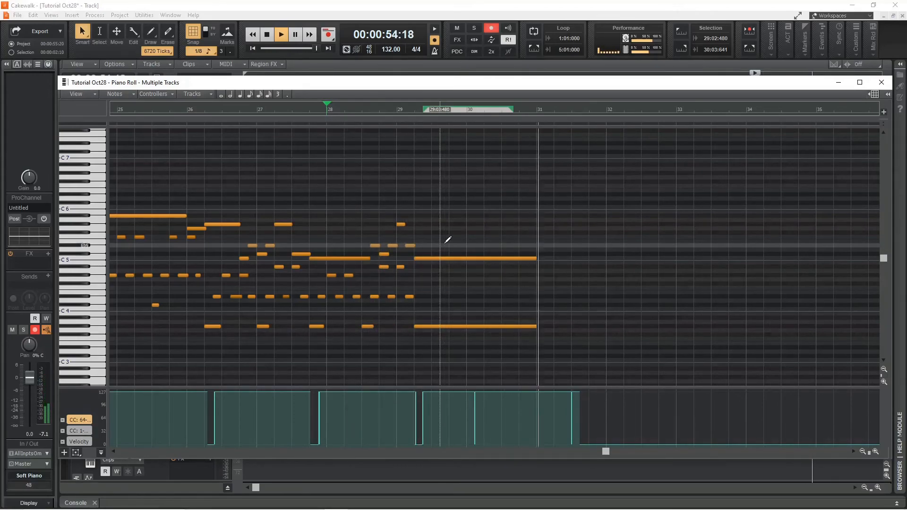
pyautogui.press('space')
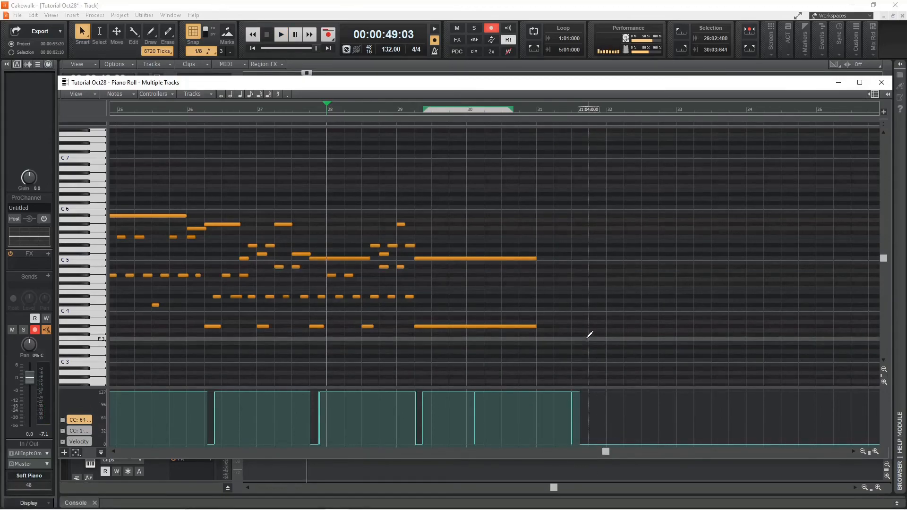
pyautogui.moveTo(605, 451); pyautogui.dragTo(115, 455)
pyautogui.click(881, 82)
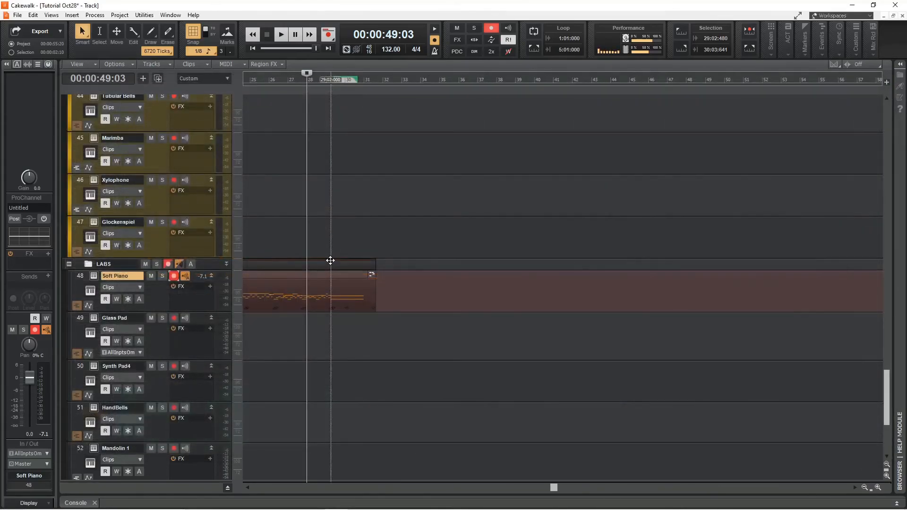
# Turn off record arming on the Soft Piano track.
pyautogui.moveTo(554, 488); pyautogui.dragTo(256, 488)
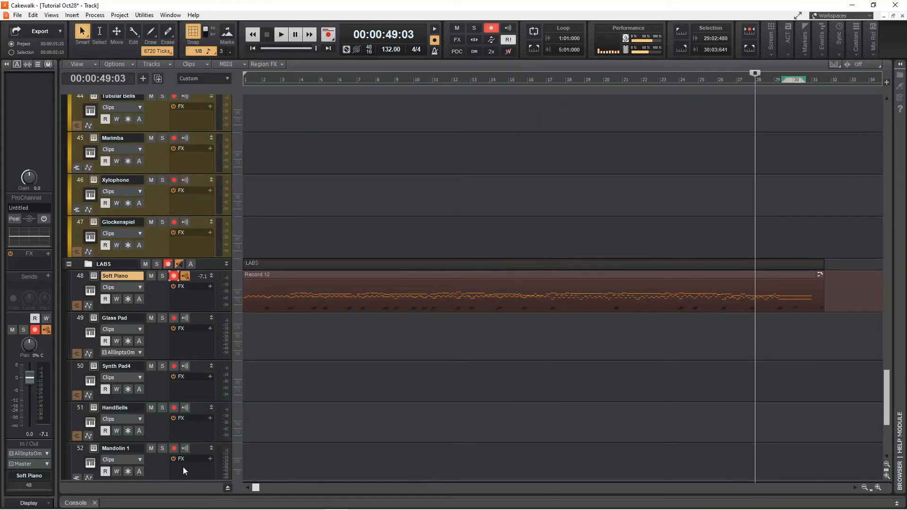
pyautogui.click(176, 278)
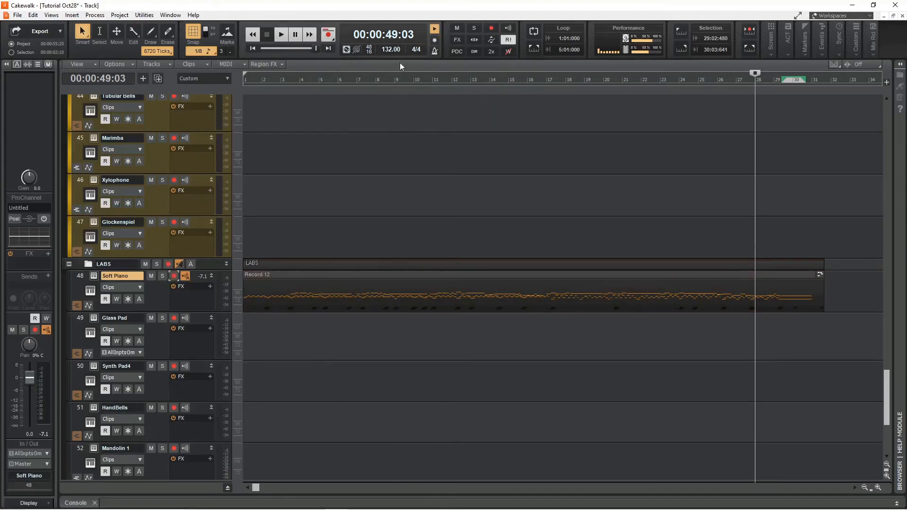
# Play the project back from the beginning.
pyautogui.click(253, 48)
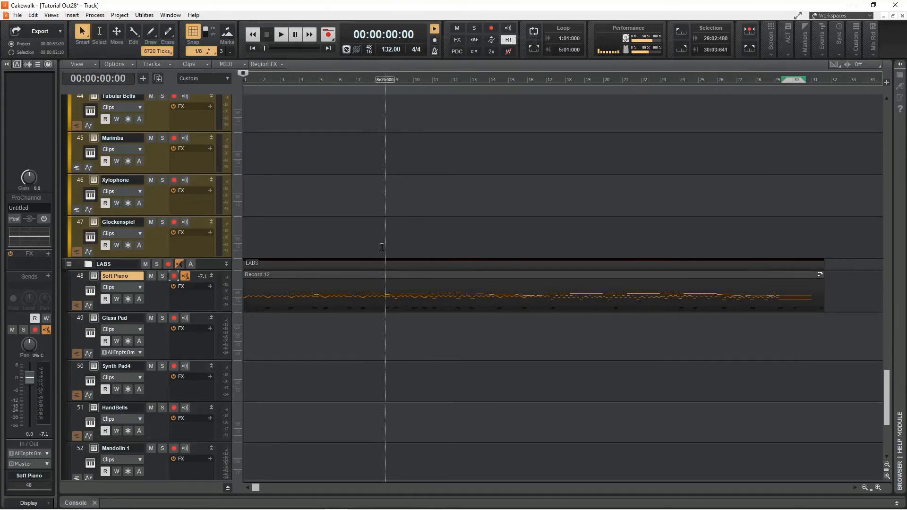
pyautogui.press('space')
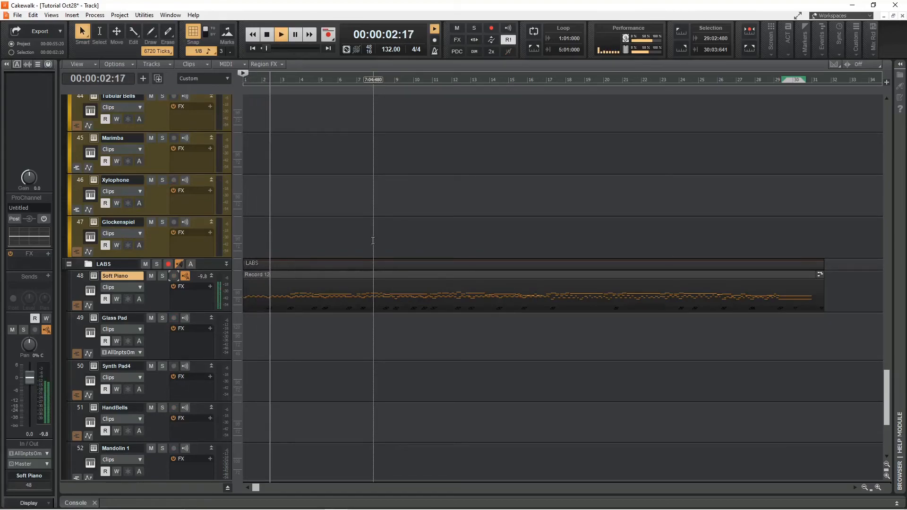
pyautogui.press('space')
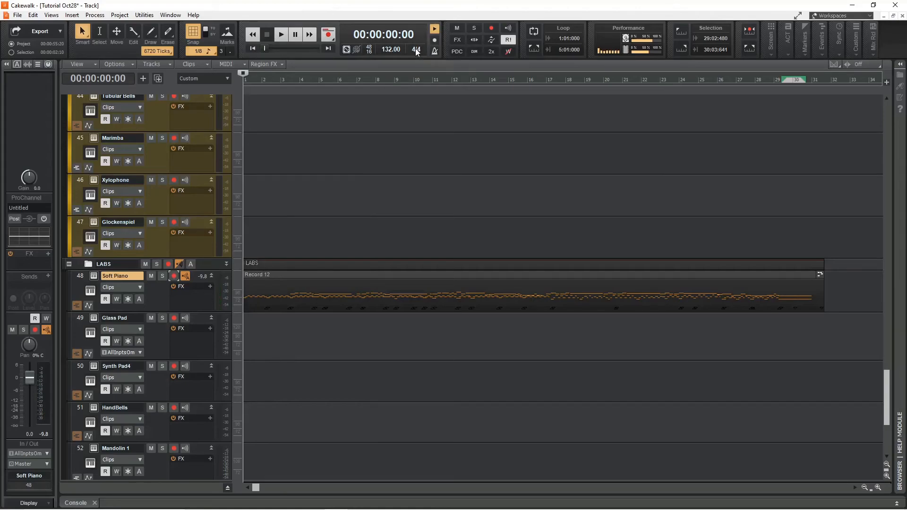
# Open the Meter/Key Signature settings for measure 1 and open the key signature list.
pyautogui.click(416, 49)
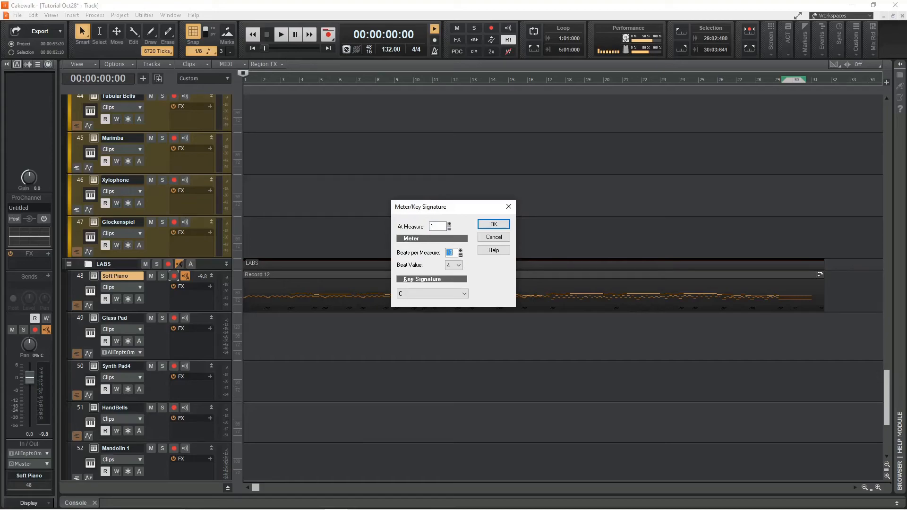
pyautogui.click(406, 294)
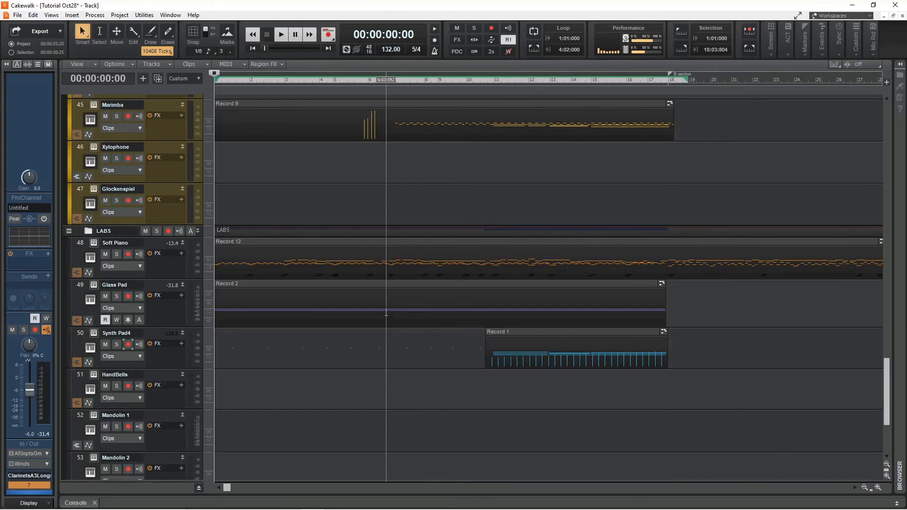
# Solo the LABS folder track.
pyautogui.scroll(-1, 371, 302)
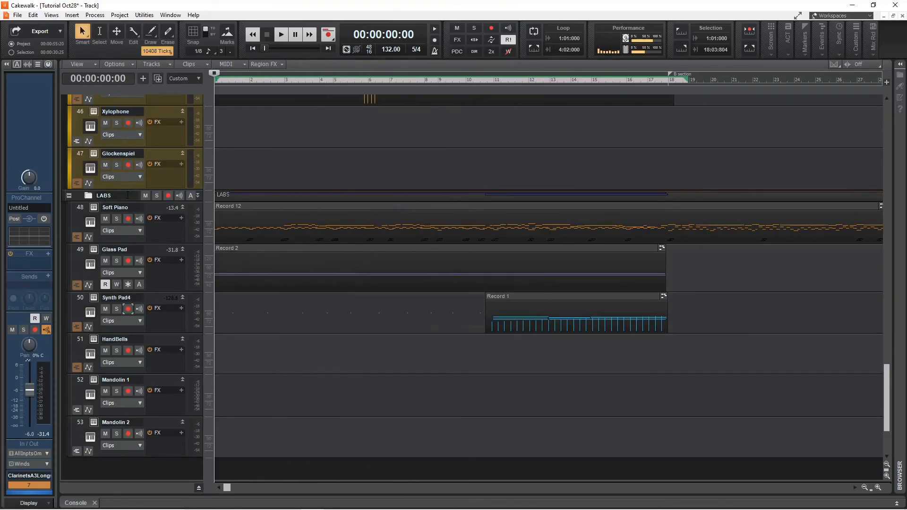
pyautogui.click(157, 196)
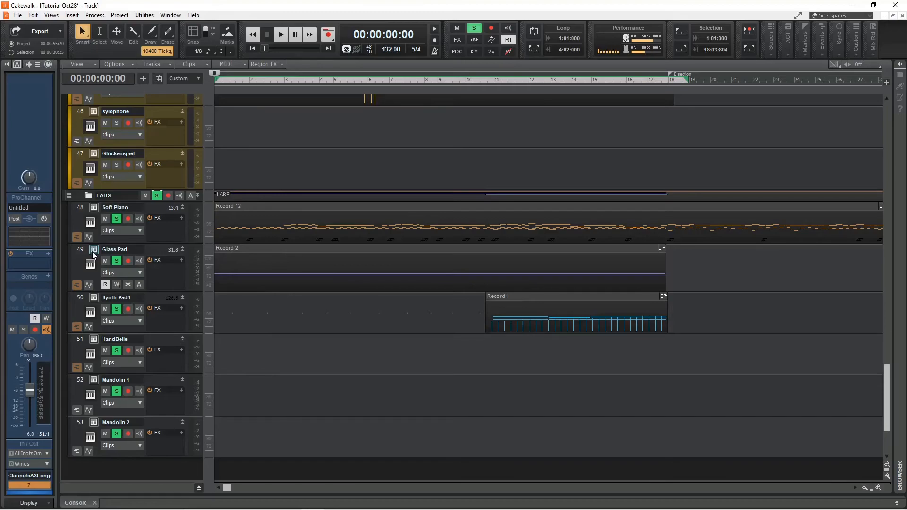
# Open and close the LABS instruments on the Glass Pad and Synth Pad4 tracks to inspect their presets.
pyautogui.click(371, 282)
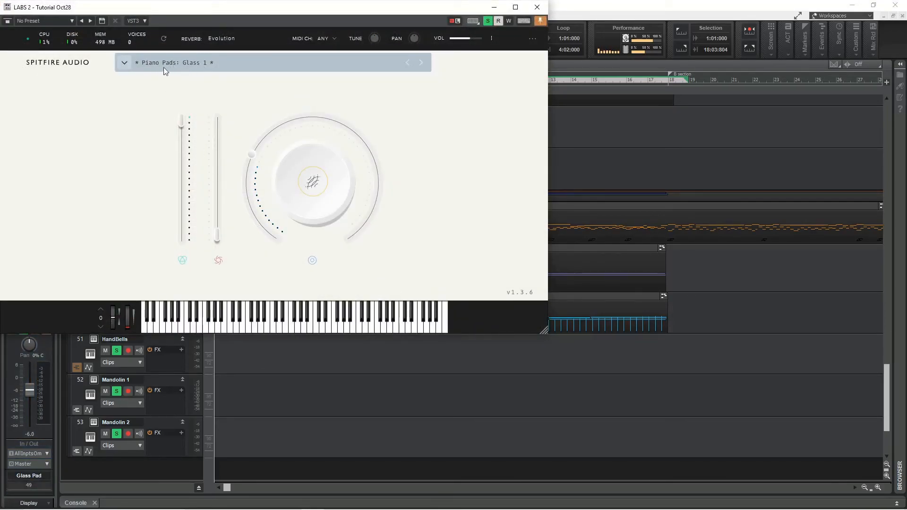
pyautogui.click(537, 7)
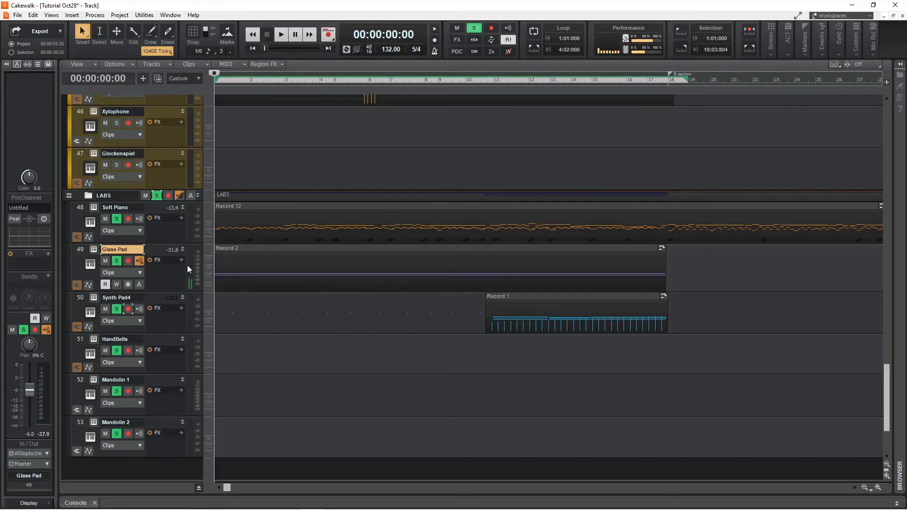
pyautogui.click(93, 300)
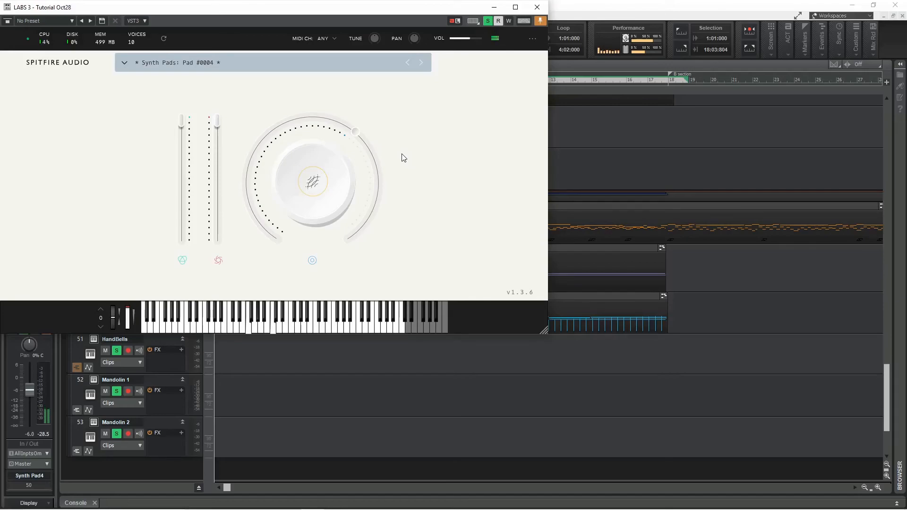
pyautogui.click(537, 8)
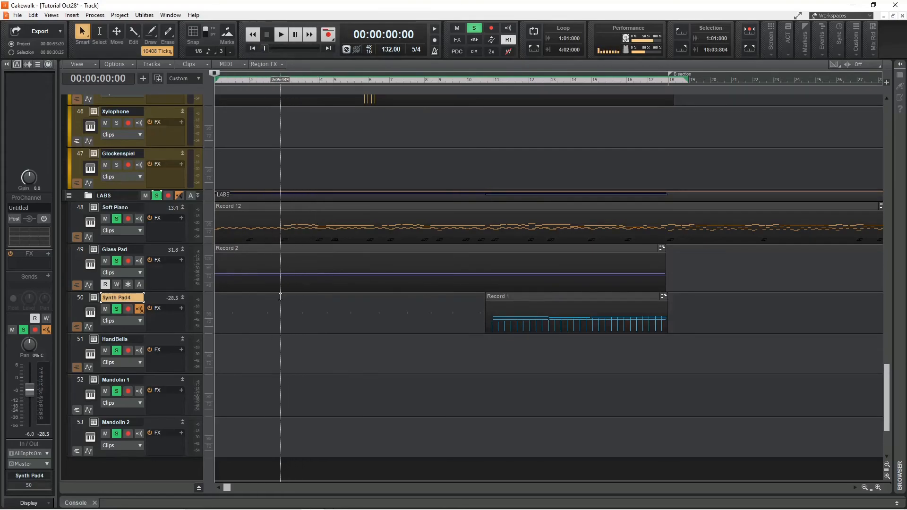
# Play back the soloed LABS tracks.
pyautogui.press('space')
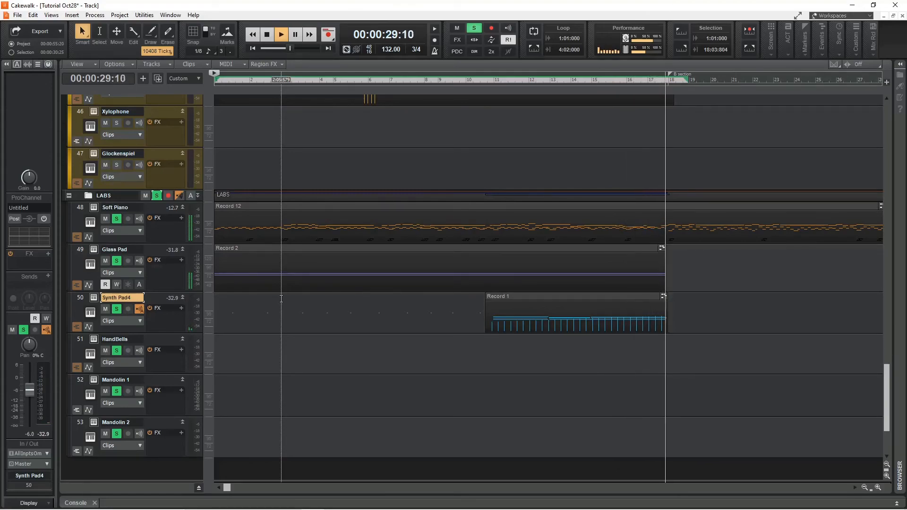
pyautogui.press('space')
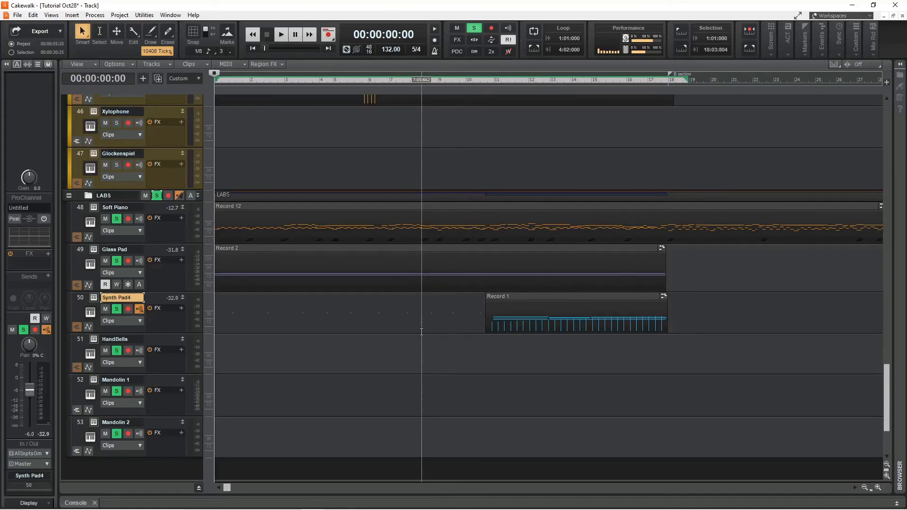
# Open the Marimba clip in the Piano Roll to view its notes, then close it.
pyautogui.scroll(1, 365, 370)
pyautogui.scroll(1, 364, 370)
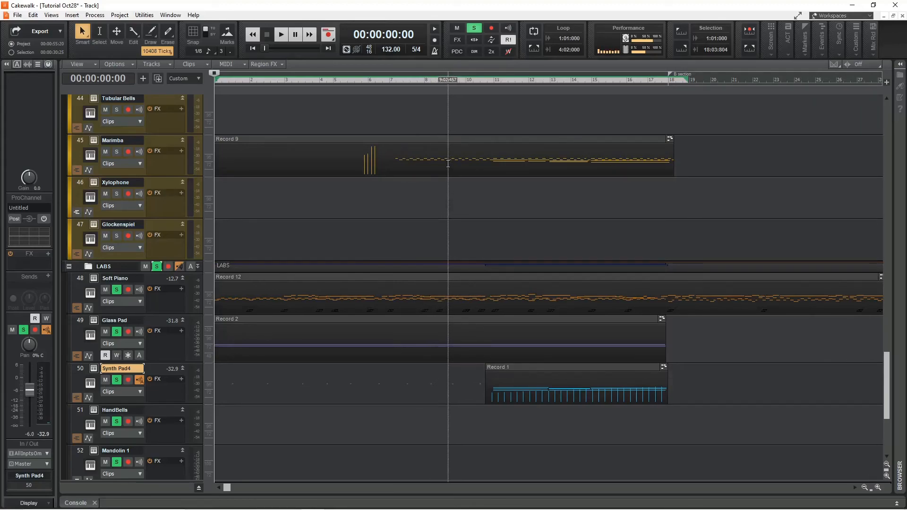
pyautogui.doubleClick(434, 163)
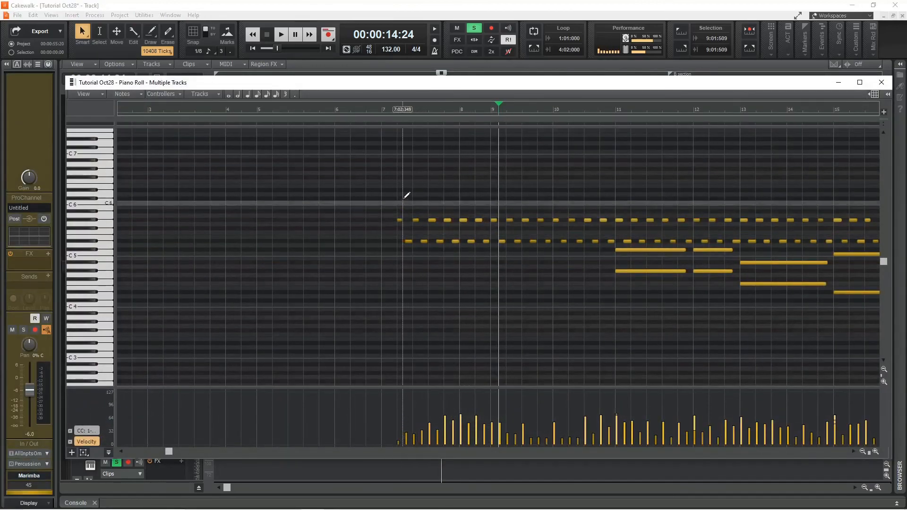
pyautogui.moveTo(168, 452); pyautogui.dragTo(245, 476)
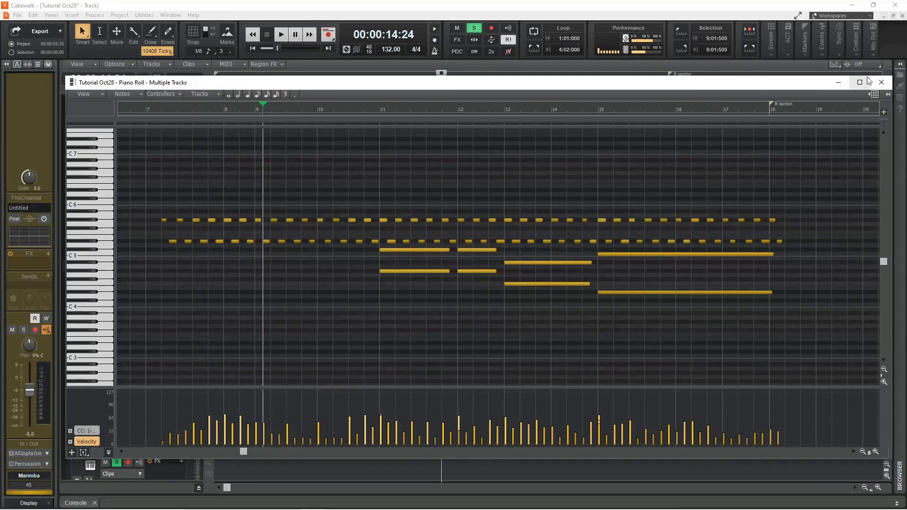
pyautogui.click(881, 82)
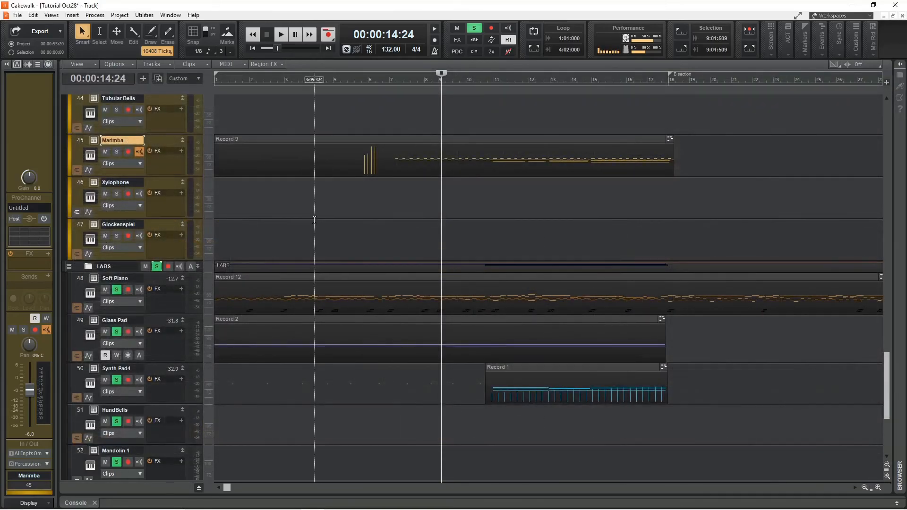
# Solo the Marimba track while playing back from measure 5.
pyautogui.click(333, 78)
pyautogui.press('space')
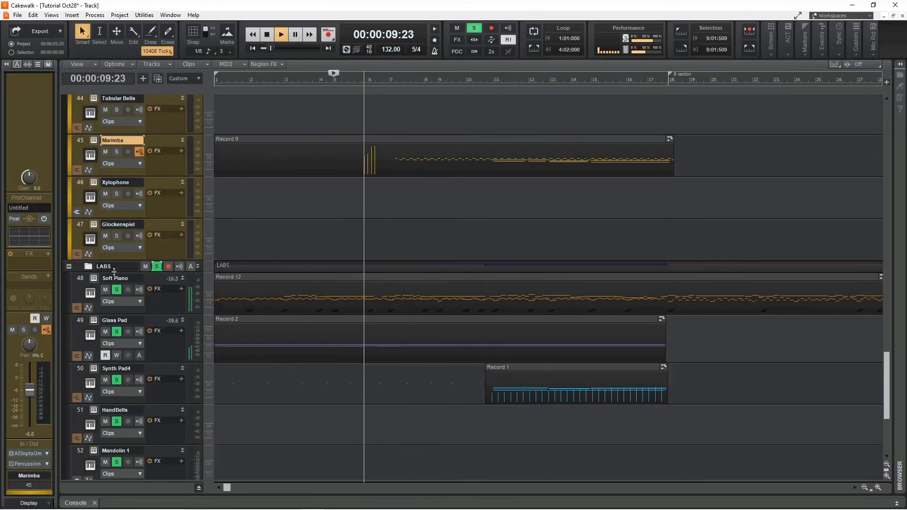
pyautogui.click(117, 152)
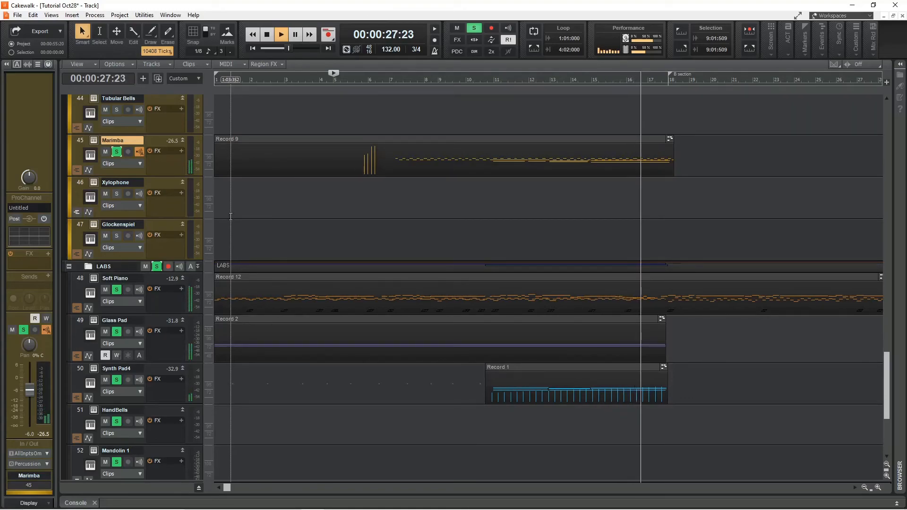
pyautogui.press('space')
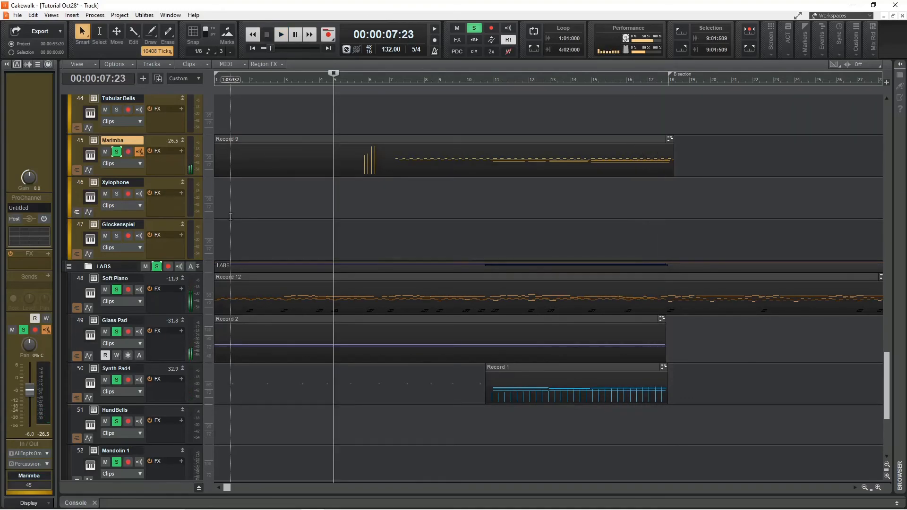
pyautogui.scroll(5, 240, 219)
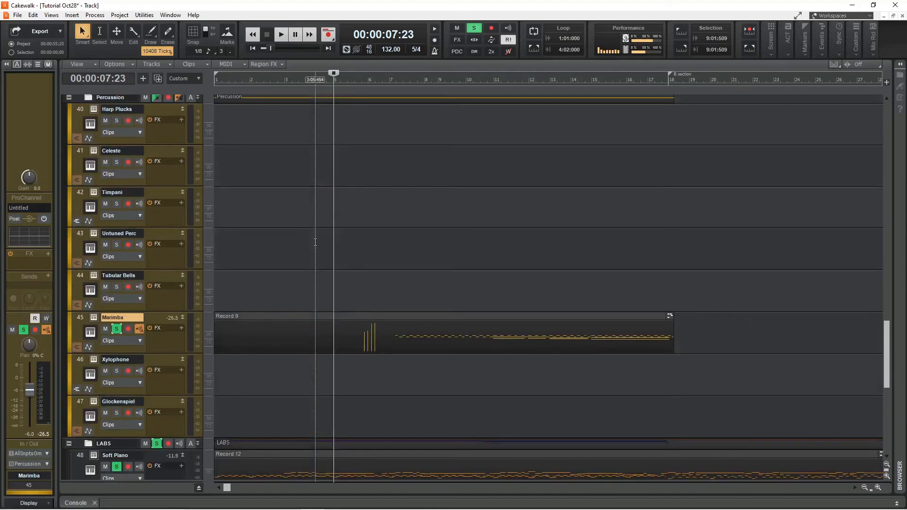
pyautogui.scroll(5, 312, 239)
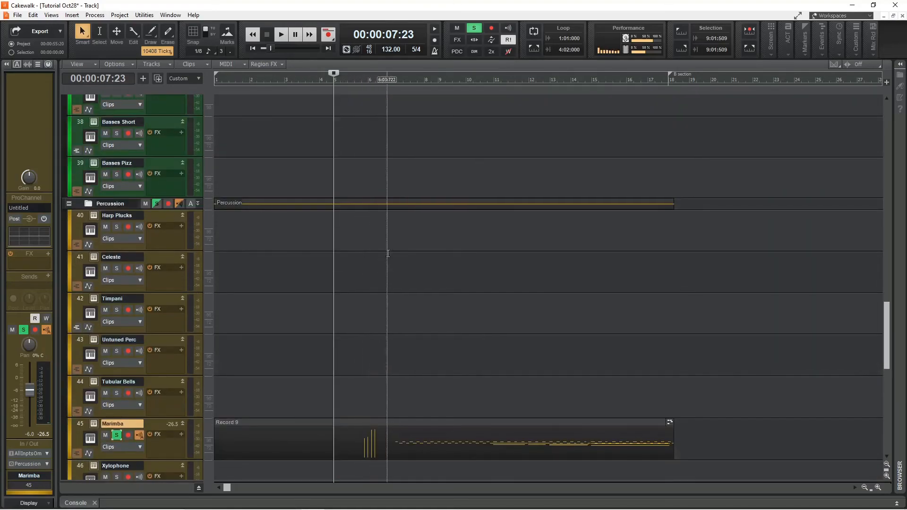
# Solo the Violas Long track.
pyautogui.scroll(5, 361, 266)
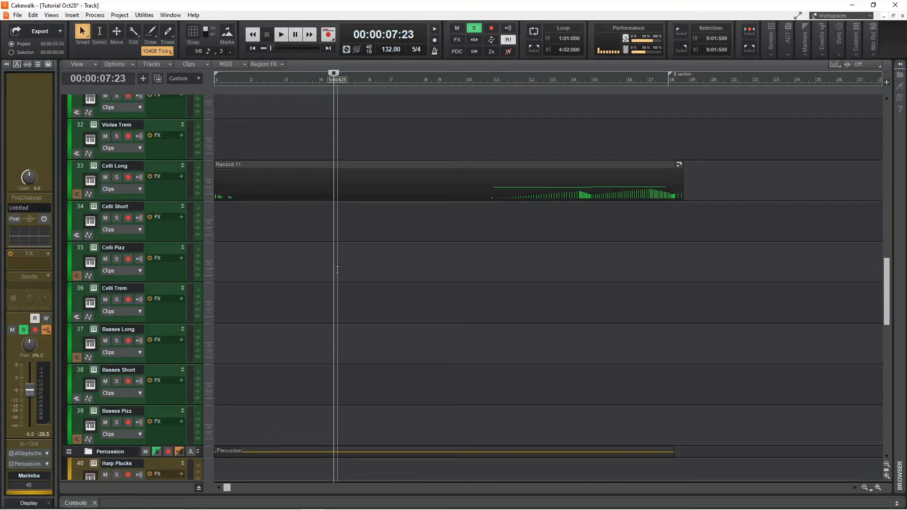
pyautogui.scroll(5, 337, 269)
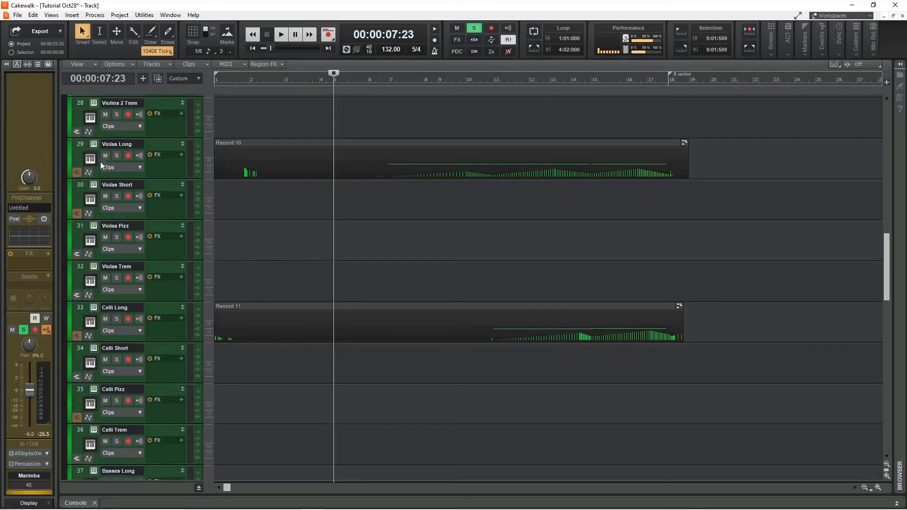
pyautogui.click(116, 156)
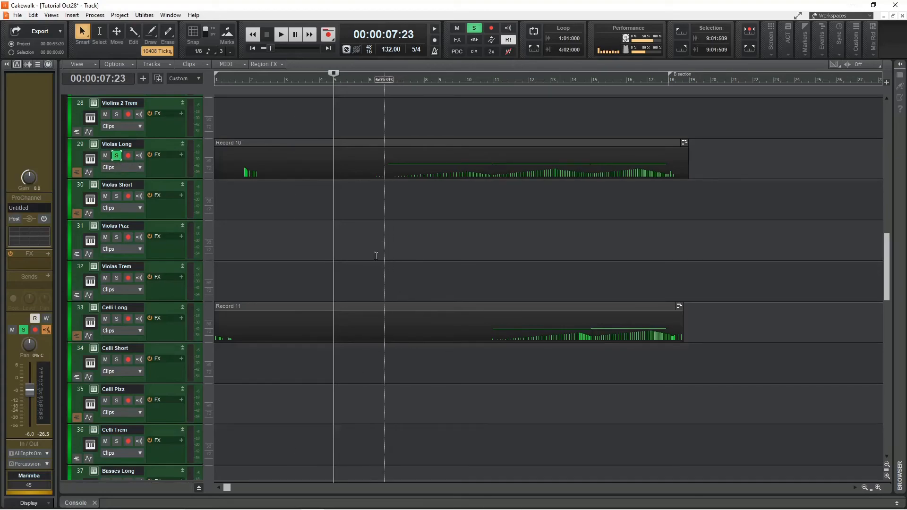
# Solo the Clarinets a3 Long track.
pyautogui.scroll(20, 385, 269)
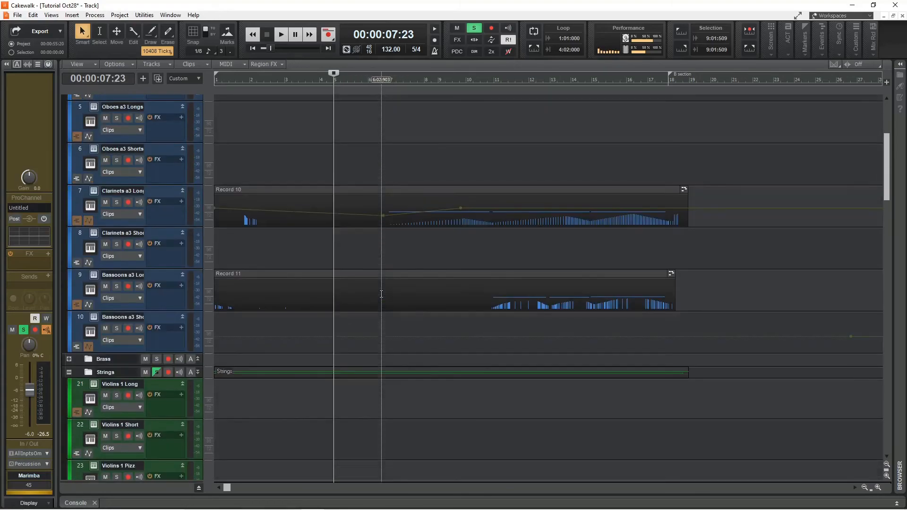
pyautogui.scroll(1, 381, 294)
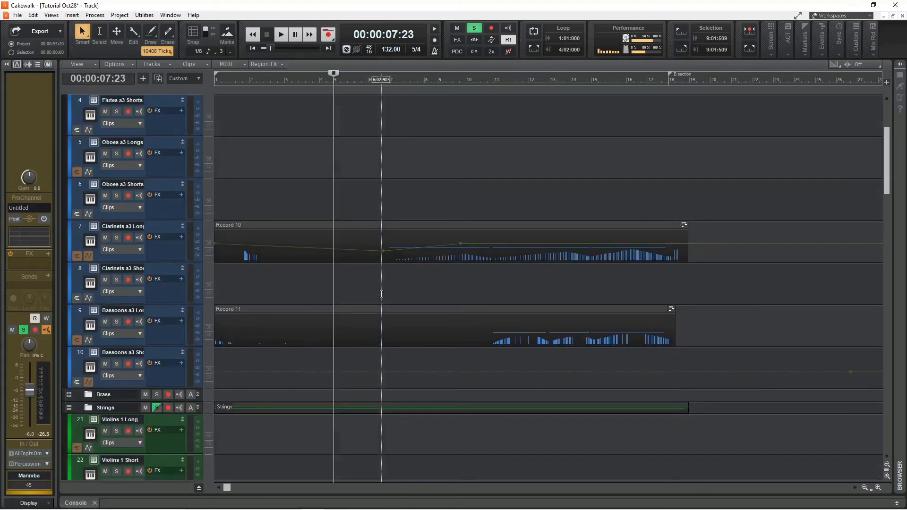
pyautogui.click(117, 238)
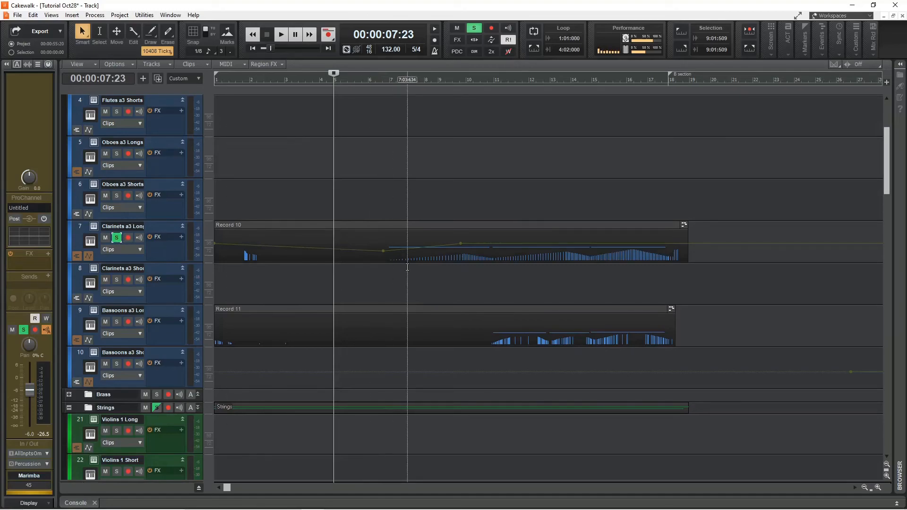
# Play back the soloed Violas and Clarinets tracks from around measure 4.
pyautogui.scroll(-20, 410, 266)
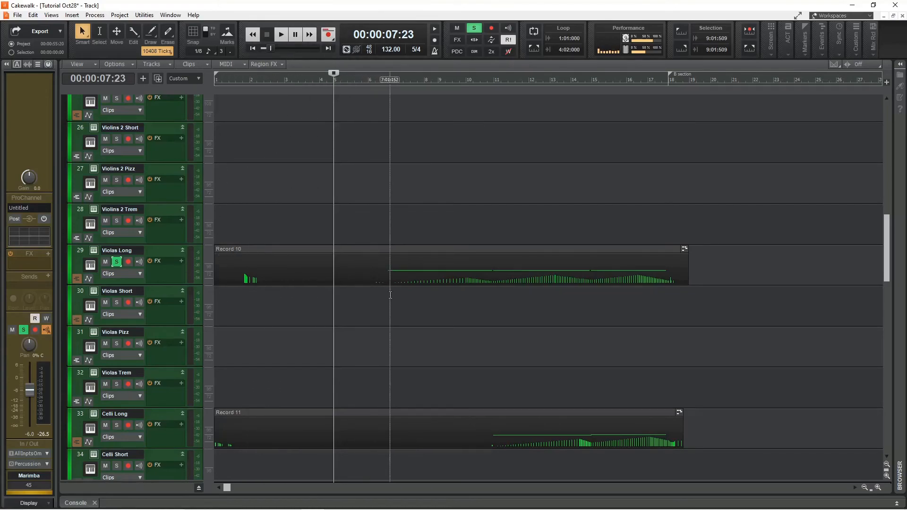
pyautogui.click(330, 79)
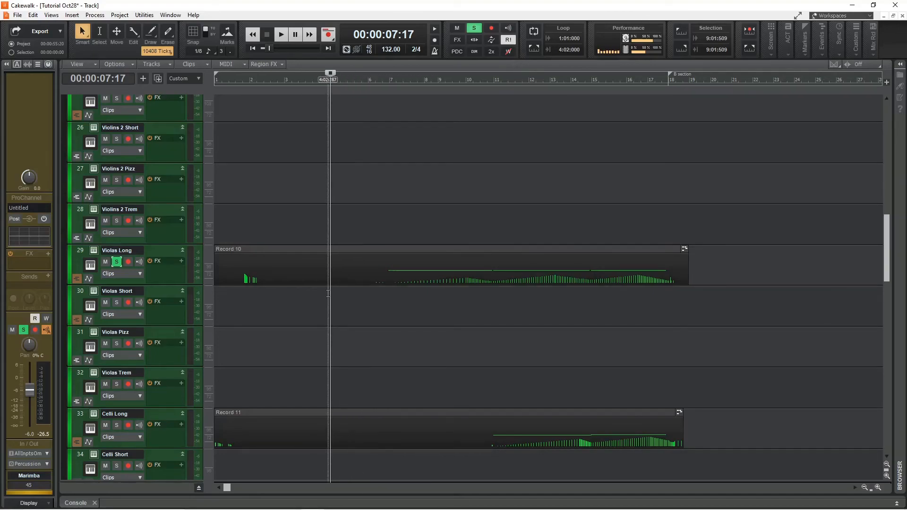
pyautogui.press('space')
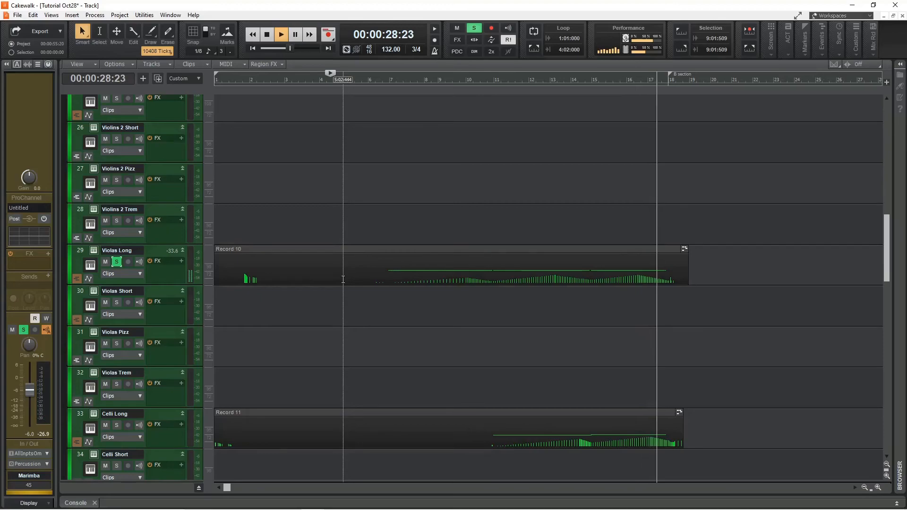
pyautogui.press('space')
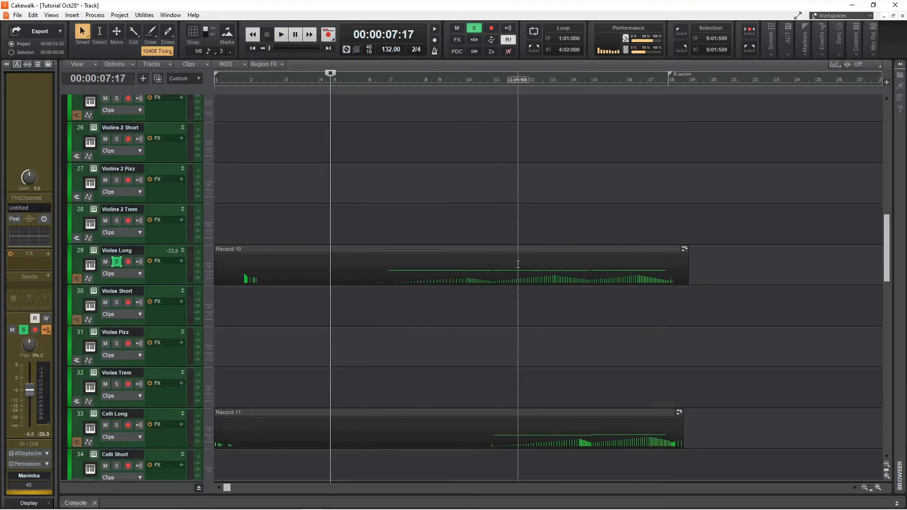
# Open the Violas Long clip in the Piano Roll to view its notes, then close it.
pyautogui.doubleClick(513, 256)
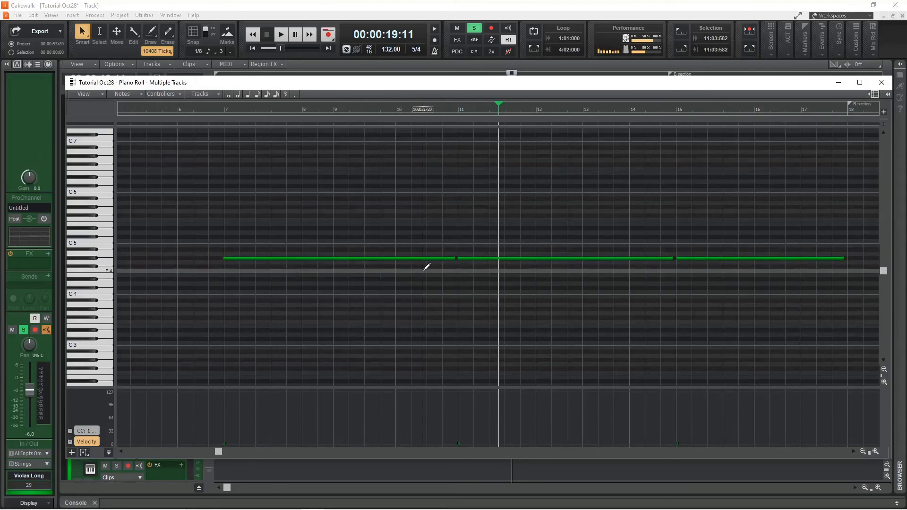
pyautogui.click(881, 83)
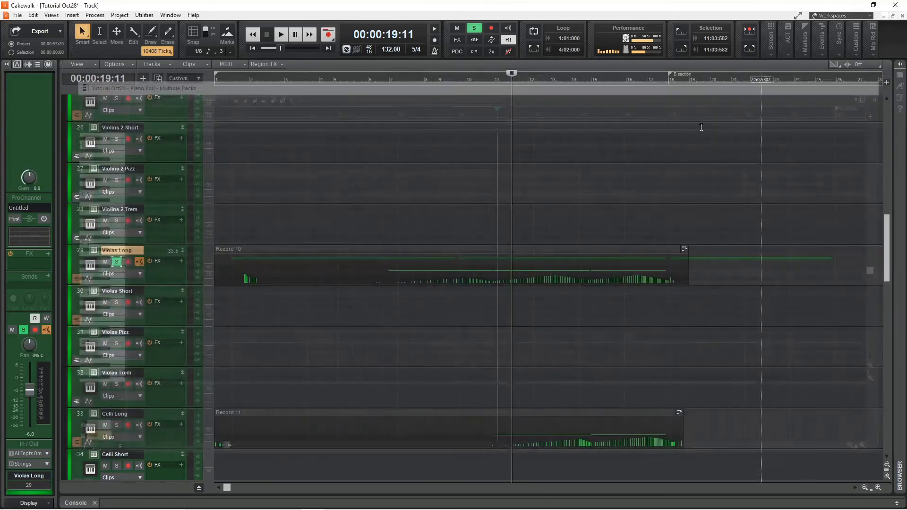
# Open the Clarinets clip in the Piano Roll, inspect its notes and CC1 controller lane, then close it.
pyautogui.scroll(3, 460, 307)
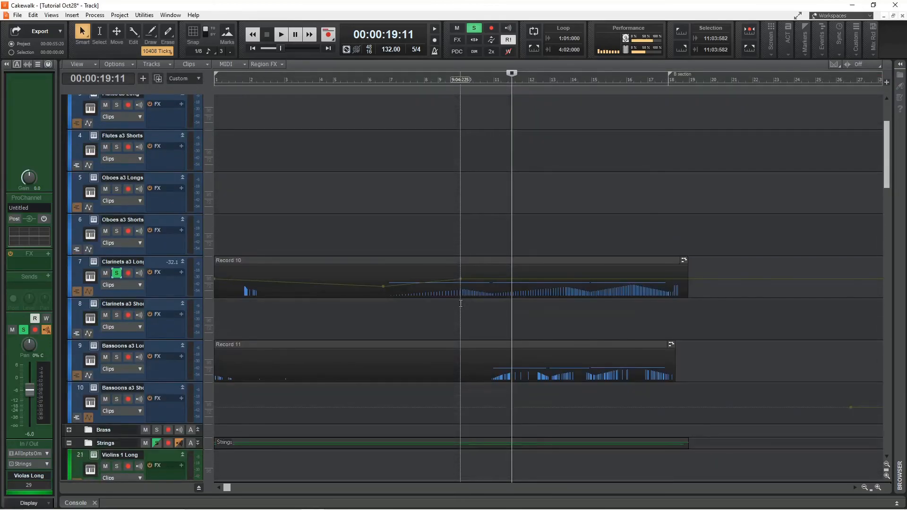
pyautogui.click(472, 270)
pyautogui.doubleClick(472, 270)
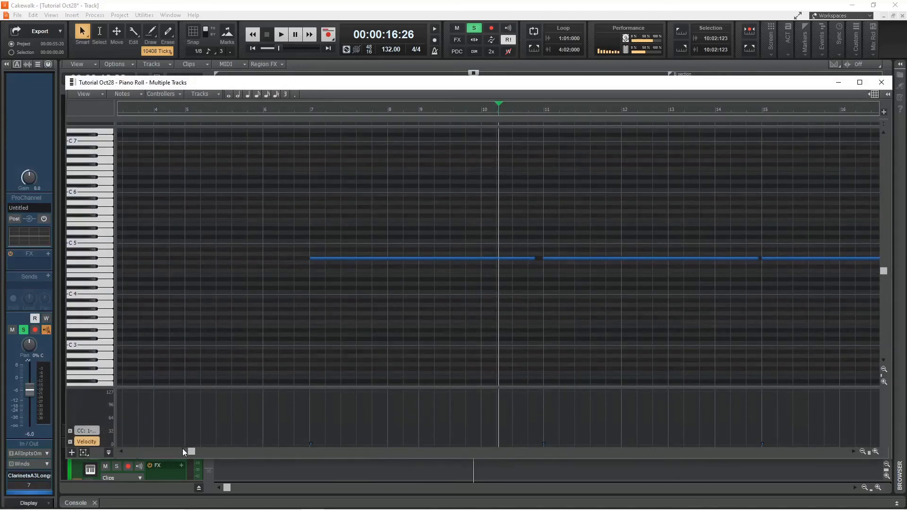
pyautogui.moveTo(191, 451); pyautogui.dragTo(235, 452)
pyautogui.moveTo(391, 260); pyautogui.dragTo(397, 263)
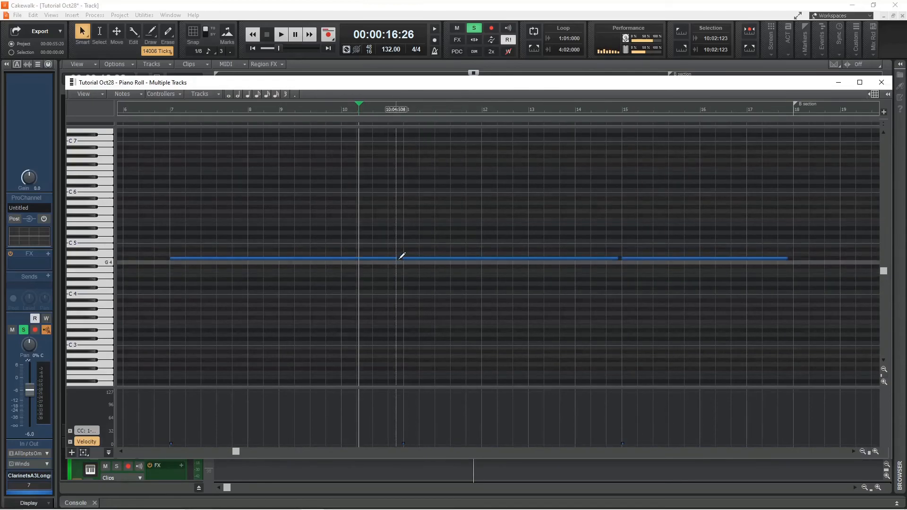
pyautogui.moveTo(396, 259); pyautogui.dragTo(402, 259)
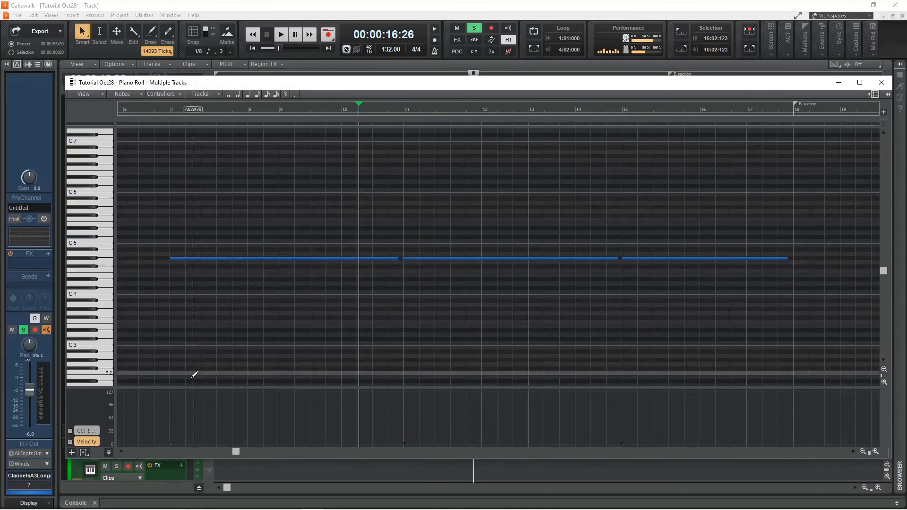
pyautogui.click(96, 431)
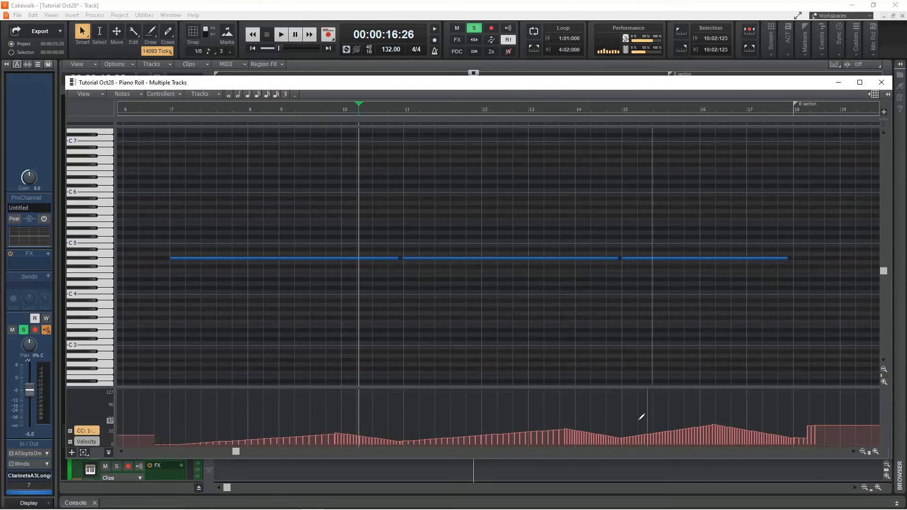
pyautogui.click(165, 110)
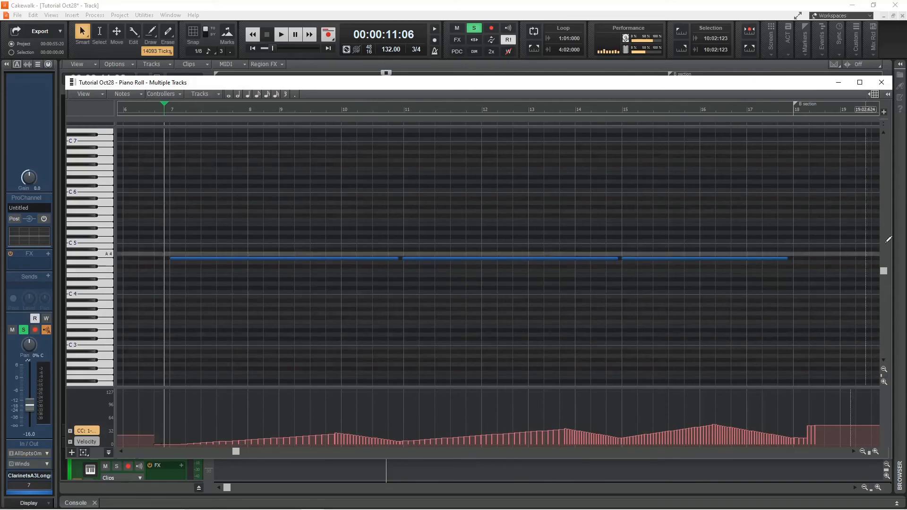
pyautogui.click(887, 84)
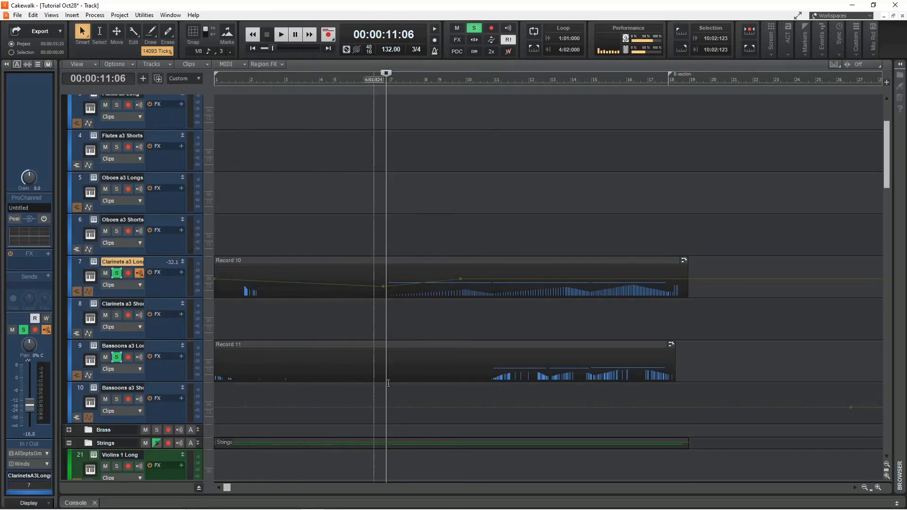
# Return to the project start and play back the soloed tracks.
pyautogui.scroll(-10, 496, 392)
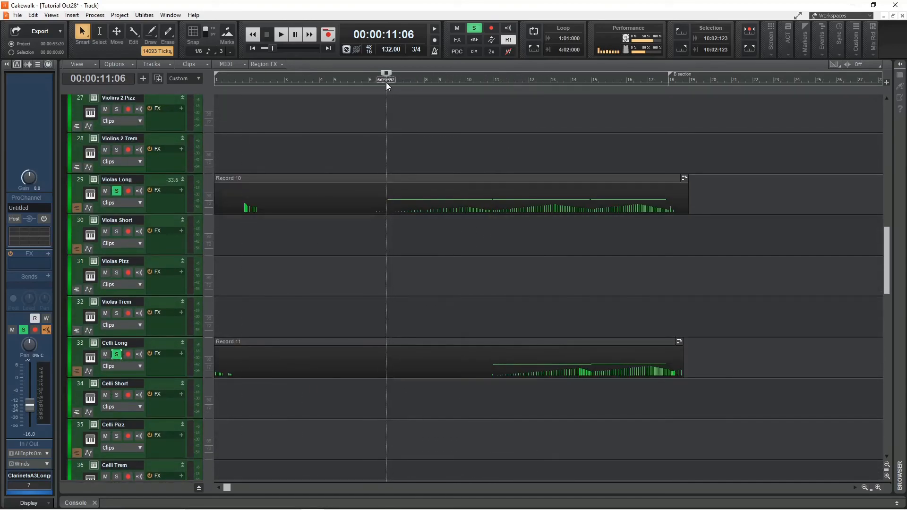
pyautogui.press('w')
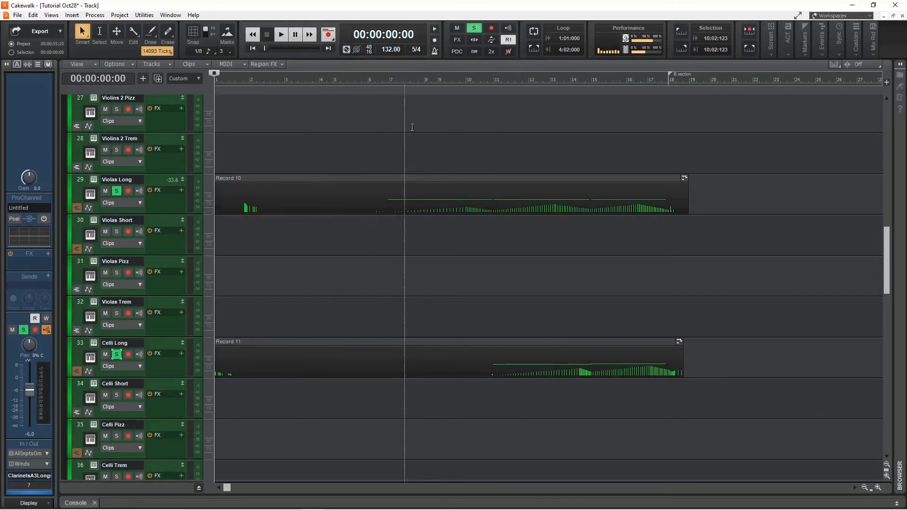
pyautogui.press('space')
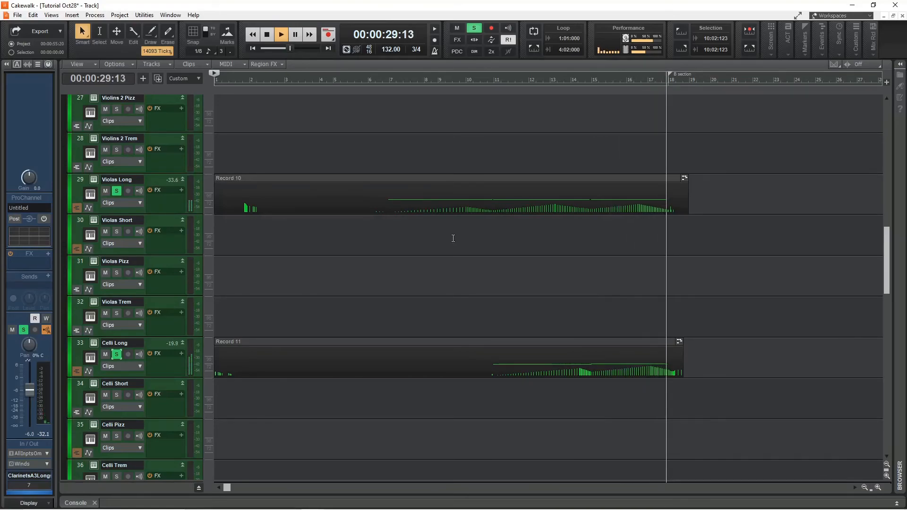
pyautogui.press('space')
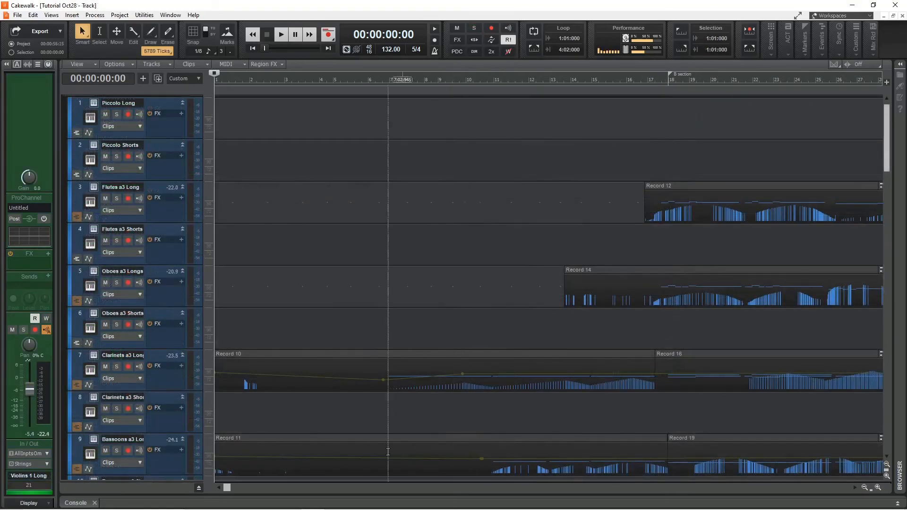
# Solo the Flutes a3 Long and Oboes a3 Longs tracks and play them from measure 17.
pyautogui.moveTo(230, 489); pyautogui.dragTo(369, 500)
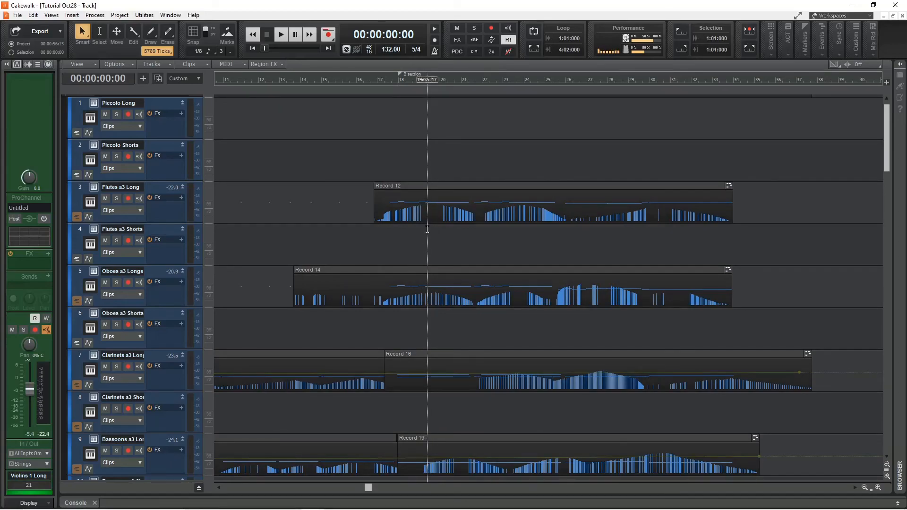
pyautogui.click(116, 198)
pyautogui.click(116, 283)
pyautogui.click(378, 78)
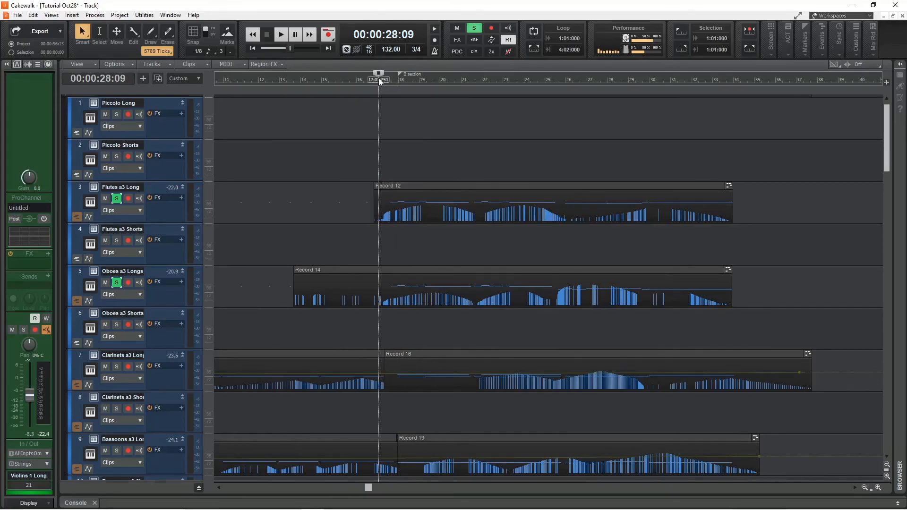
pyautogui.press('space')
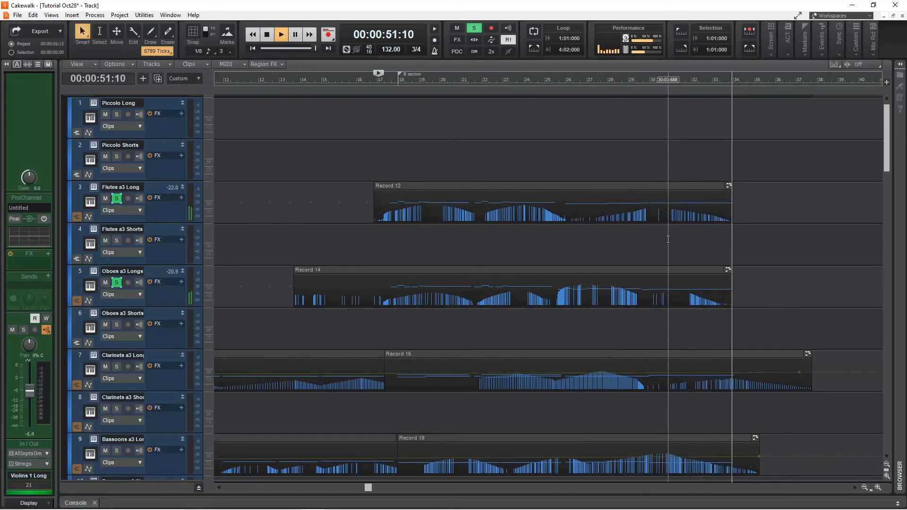
pyautogui.press('space')
# Add the Clarinets a3 Long track to the soloed group and play it back.
pyautogui.scroll(-2, 562, 255)
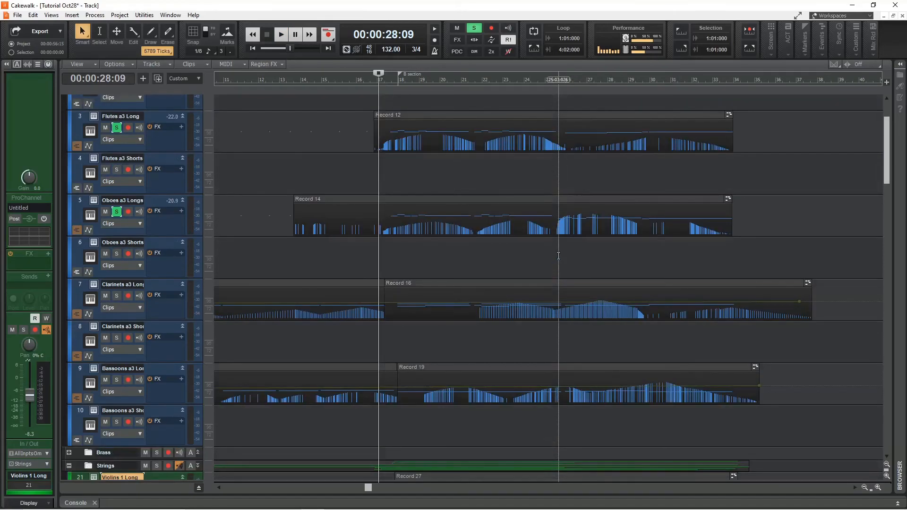
pyautogui.click(116, 296)
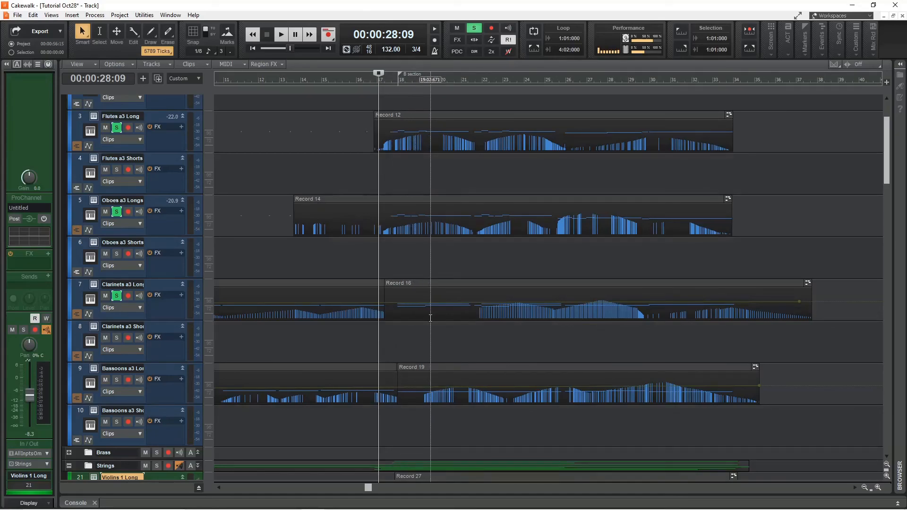
pyautogui.press('space')
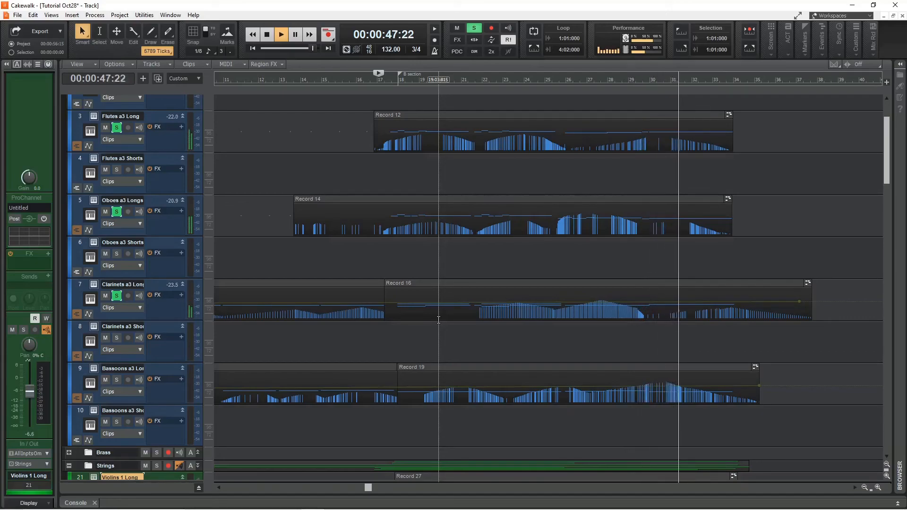
pyautogui.press('space')
# Solo the Bassoons a3 Long track and play back the woodwind section.
pyautogui.click(117, 380)
pyautogui.scroll(-3, 581, 368)
pyautogui.press('space')
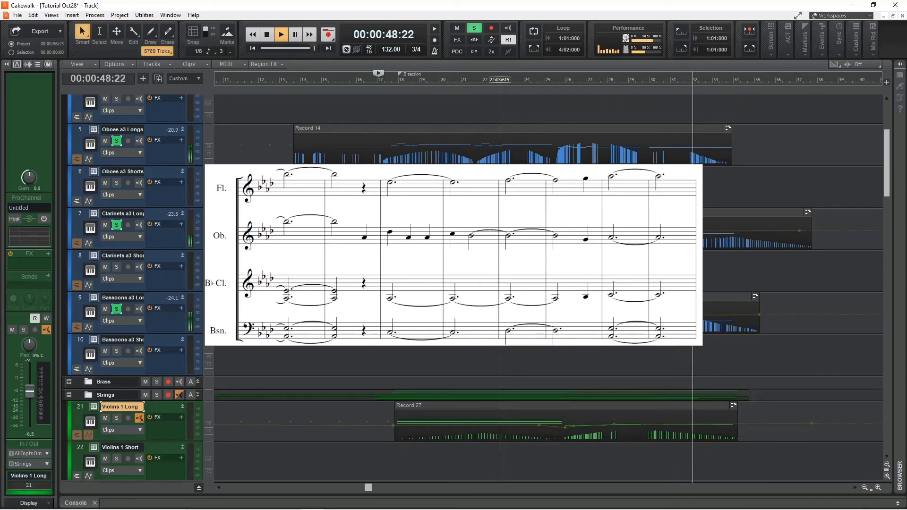
pyautogui.press('space')
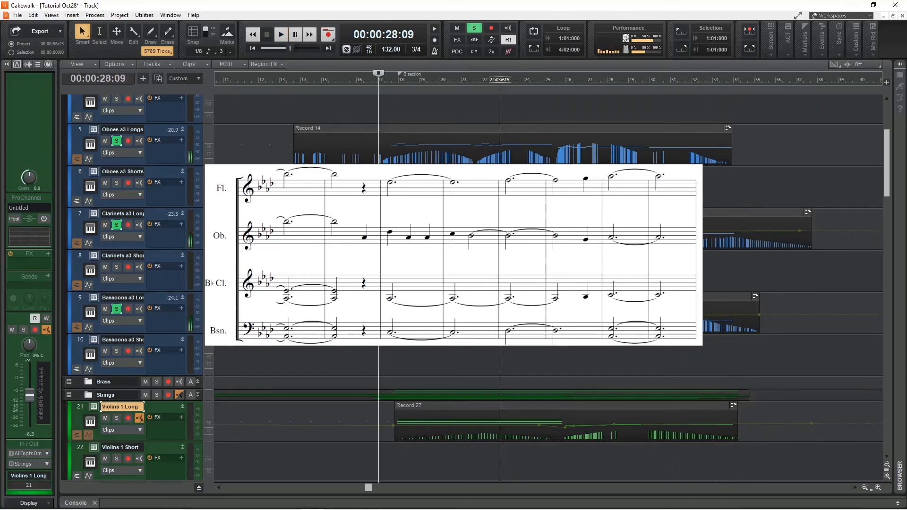
# Expand the Brass folder to show its tracks.
pyautogui.scroll(-2, 500, 295)
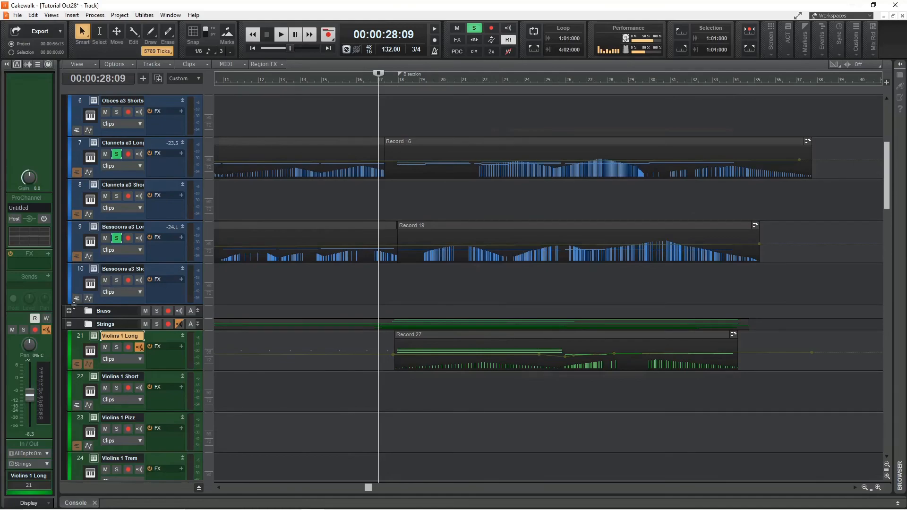
pyautogui.click(69, 311)
pyautogui.scroll(-6, 513, 320)
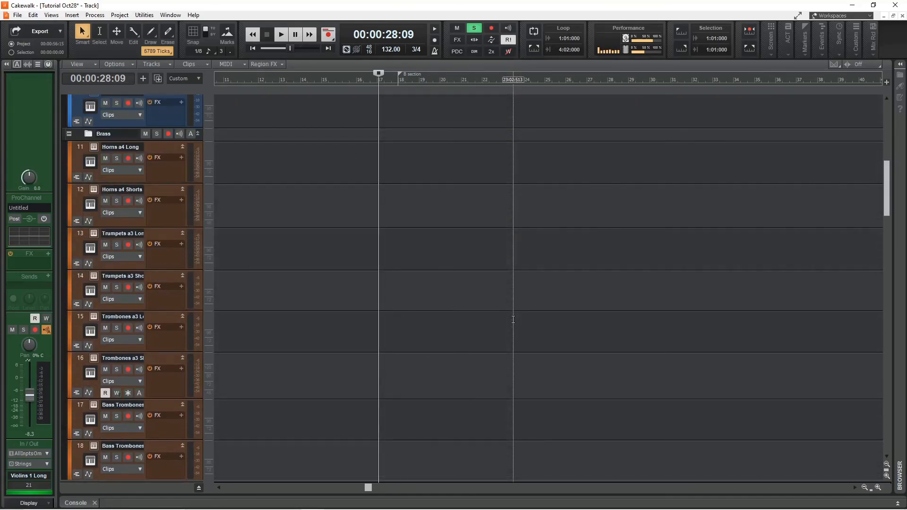
pyautogui.scroll(5, 138, 265)
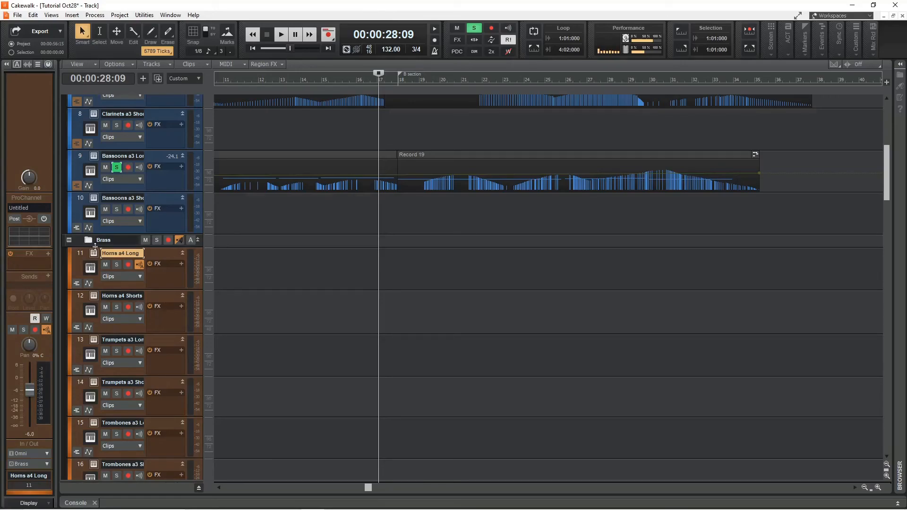
# Solo the Horns a4 Long and Trumpets a3 Long tracks in the Brass folder.
pyautogui.click(117, 264)
pyautogui.scroll(-3, 127, 291)
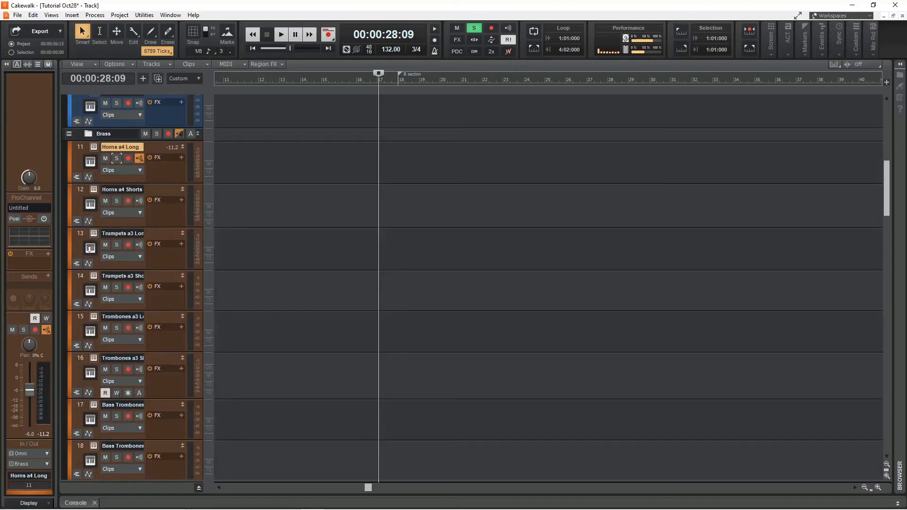
pyautogui.click(117, 244)
pyautogui.click(92, 251)
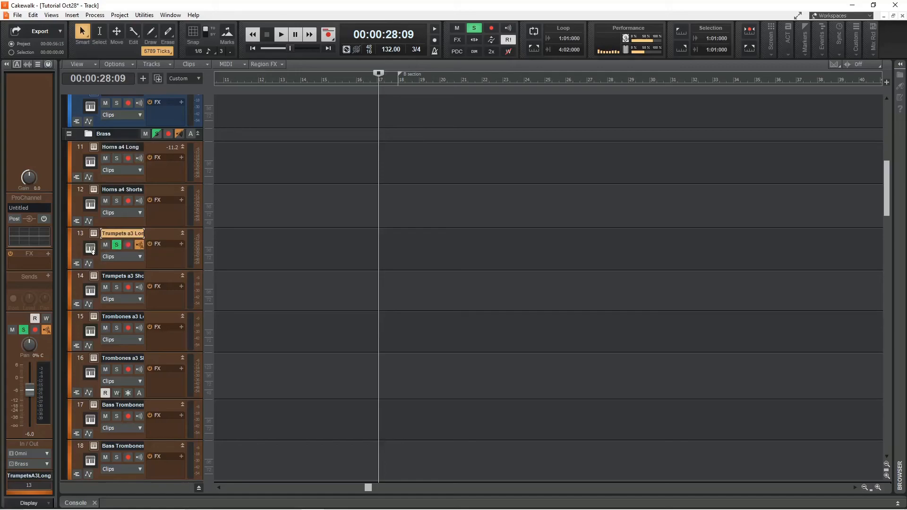
# Unsolo the Trumpets a3 Long track.
pyautogui.click(118, 246)
pyautogui.scroll(-3, 157, 266)
pyautogui.scroll(6, 146, 357)
pyautogui.scroll(3, 146, 357)
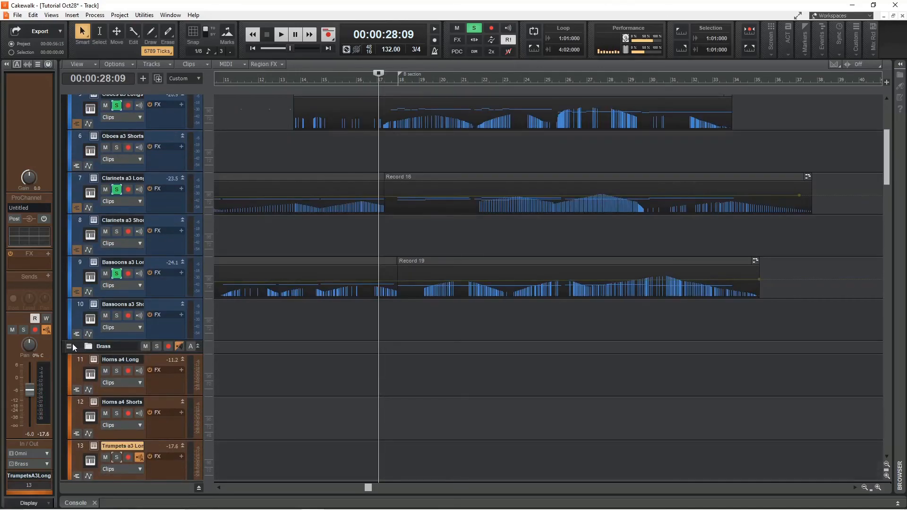
# Collapse the Brass folder to reveal the Strings folder tracks.
pyautogui.click(69, 345)
pyautogui.scroll(-2, 400, 331)
pyautogui.scroll(-1, 403, 328)
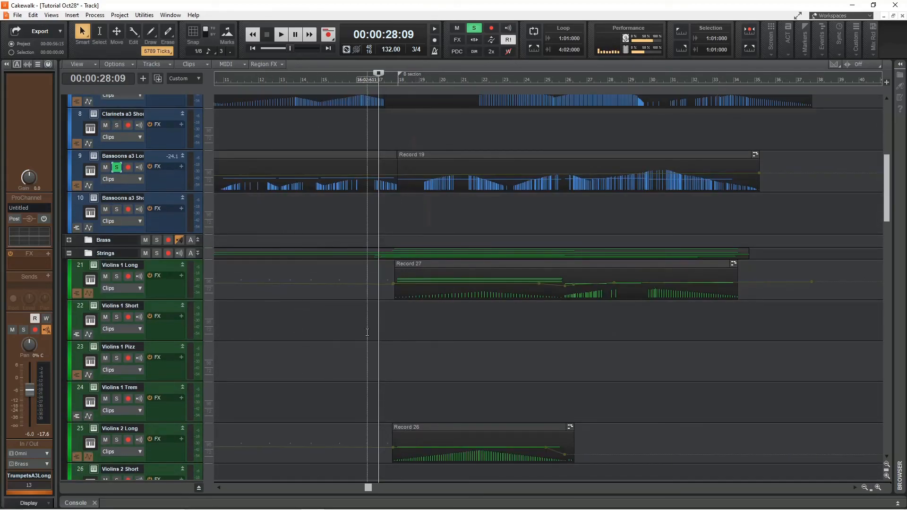
pyautogui.scroll(-2, 367, 329)
pyautogui.scroll(1, 367, 329)
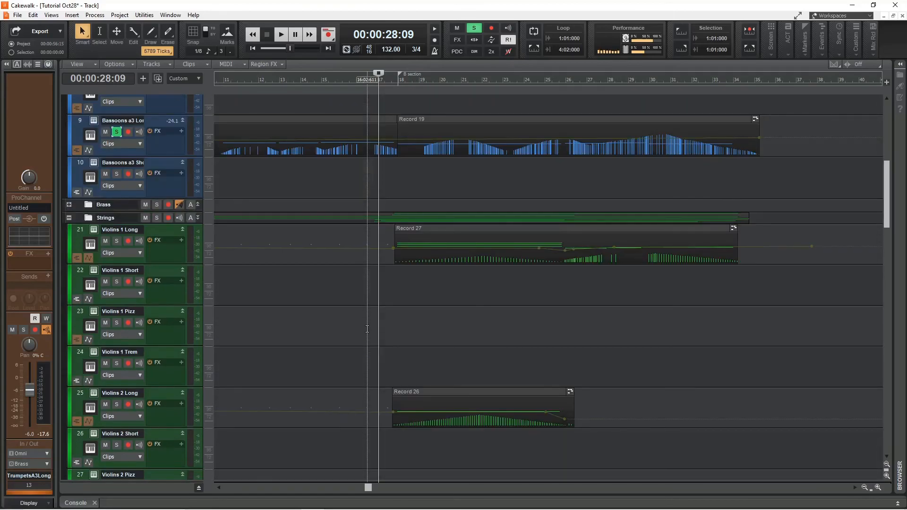
# Clear all solos, solo the Violins 1 Long track and play it back from around bar 18.
pyautogui.click(477, 28)
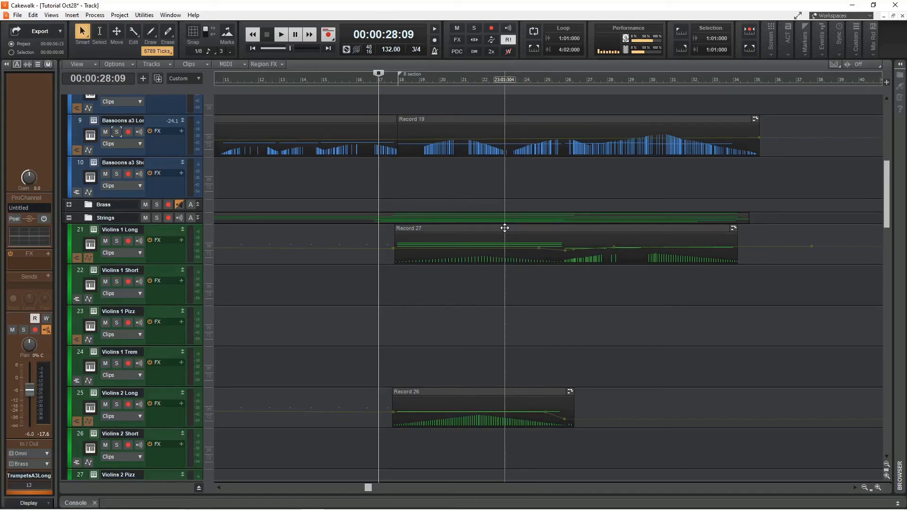
pyautogui.click(117, 241)
pyautogui.click(396, 78)
pyautogui.press('space')
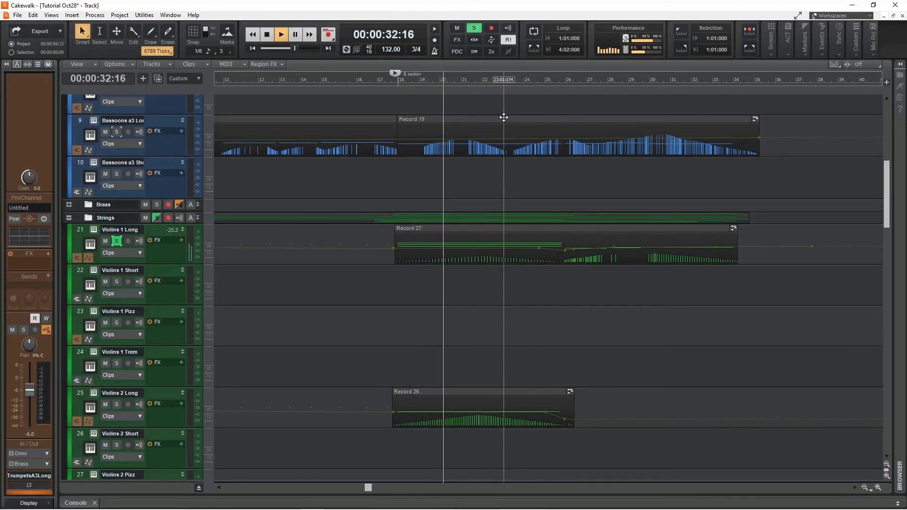
pyautogui.press('space')
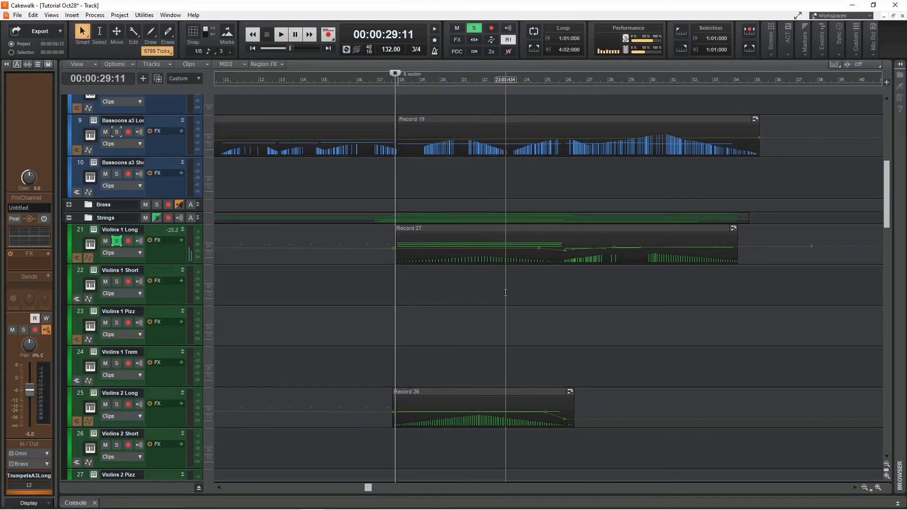
# Add the Violins 2 Long track to the soloed tracks and play them back.
pyautogui.click(115, 404)
pyautogui.scroll(-3, 525, 378)
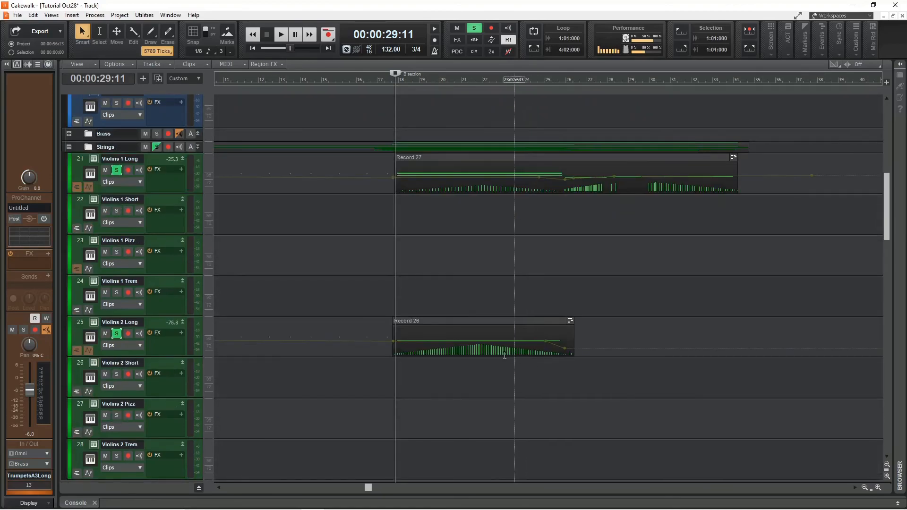
pyautogui.press('space')
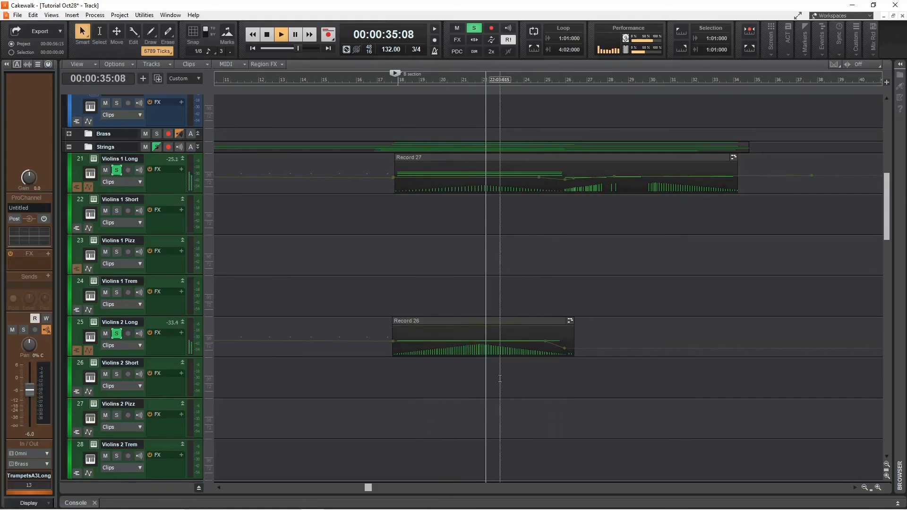
pyautogui.press('space')
# Solo the Violas Long track as well and play the strings back.
pyautogui.scroll(-2, 504, 243)
pyautogui.scroll(-2, 504, 243)
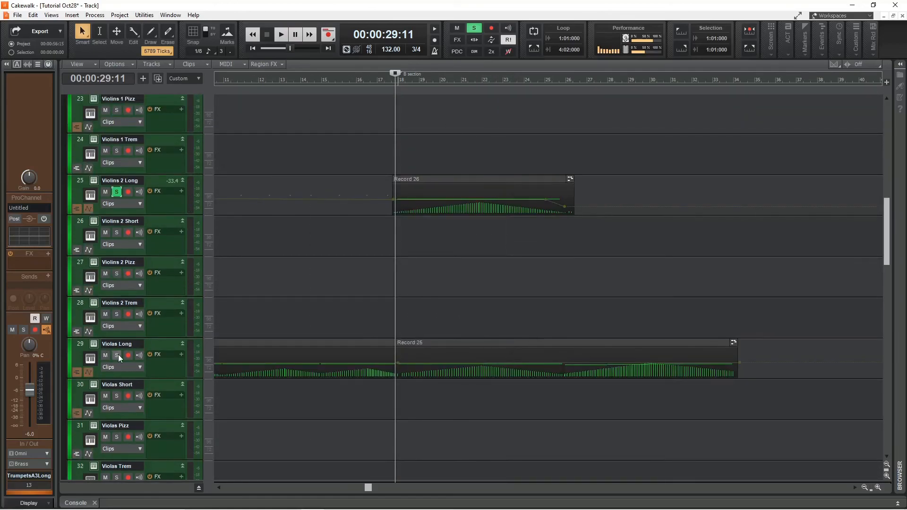
pyautogui.press('space')
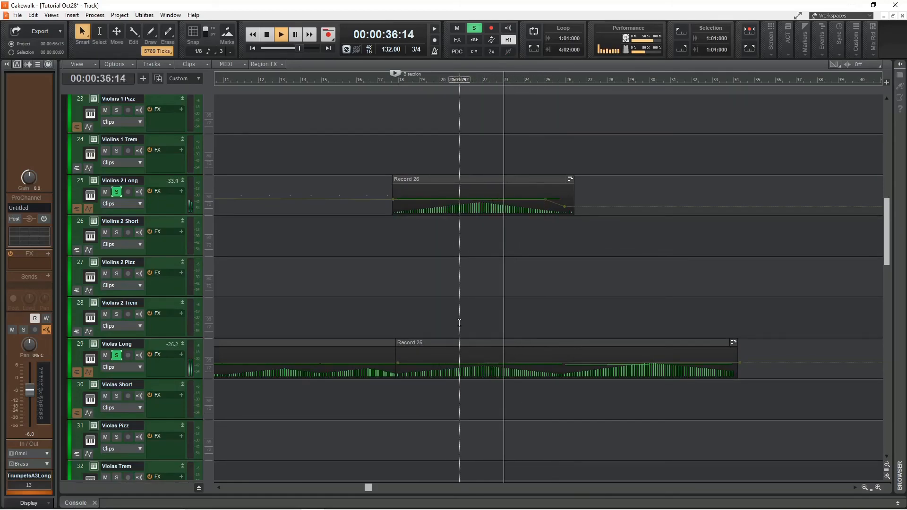
pyautogui.press('space')
# Solo the Celli Long track as well and play the strings back.
pyautogui.scroll(-5, 351, 319)
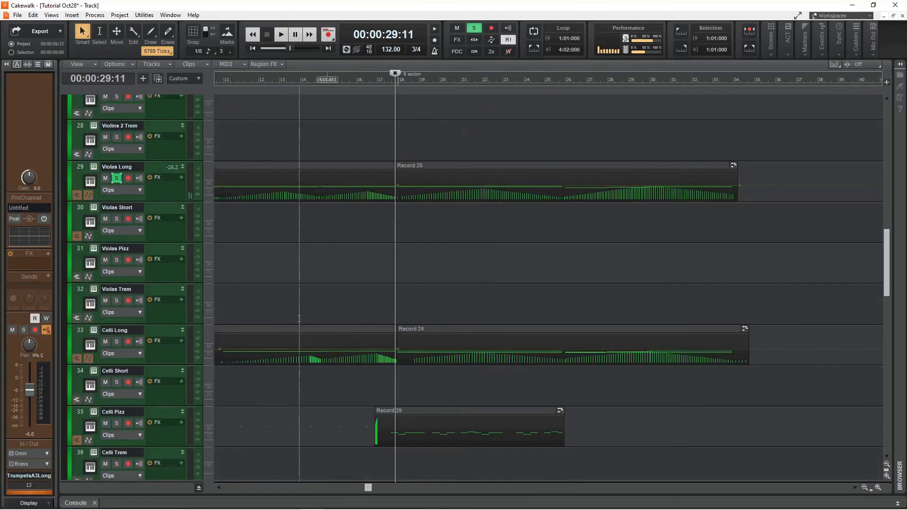
pyautogui.click(117, 342)
pyautogui.press('space')
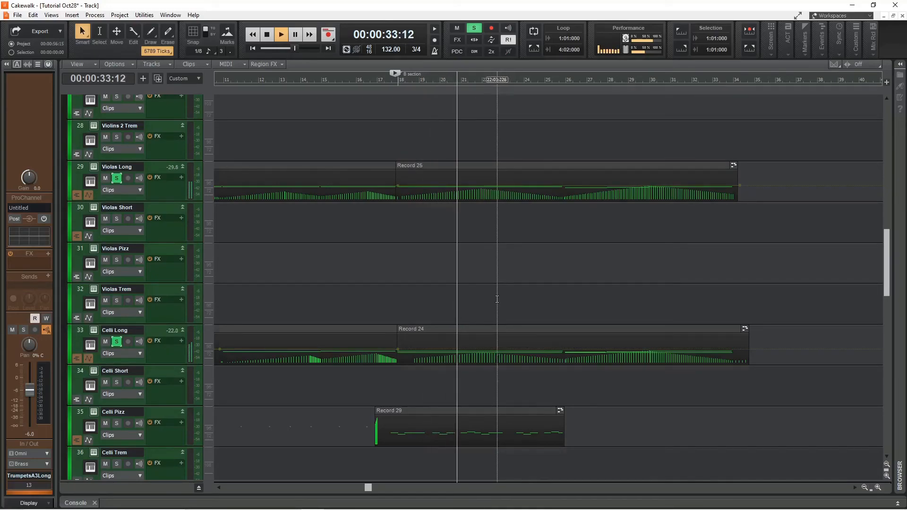
pyautogui.press('space')
# Solo the Basses Long track as well and play the strings back.
pyautogui.scroll(-3, 499, 297)
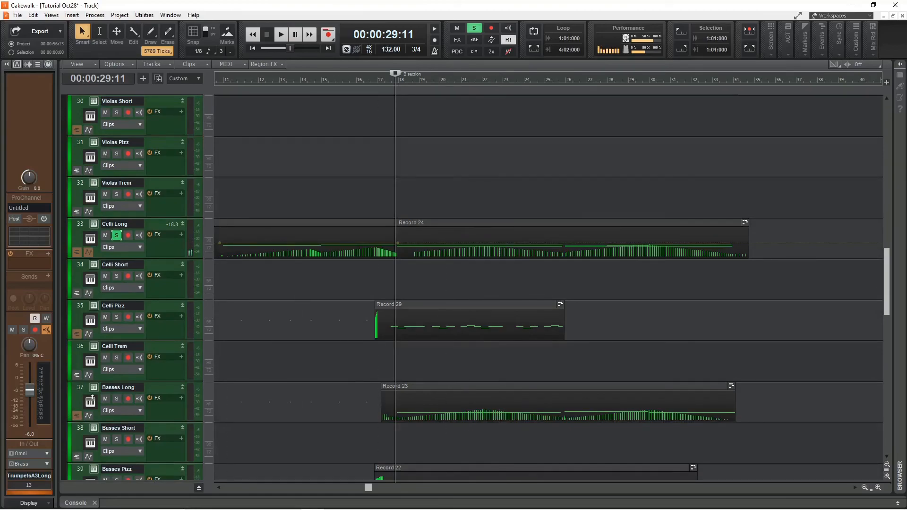
pyautogui.press('space')
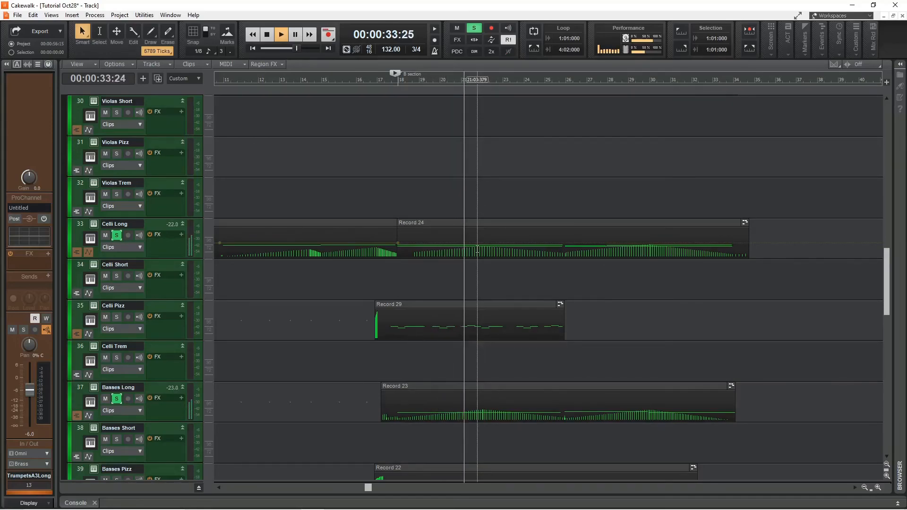
pyautogui.press('space')
# Solo the Celli Pizz track and play the string section back from around bar 17.
pyautogui.scroll(-2, 469, 254)
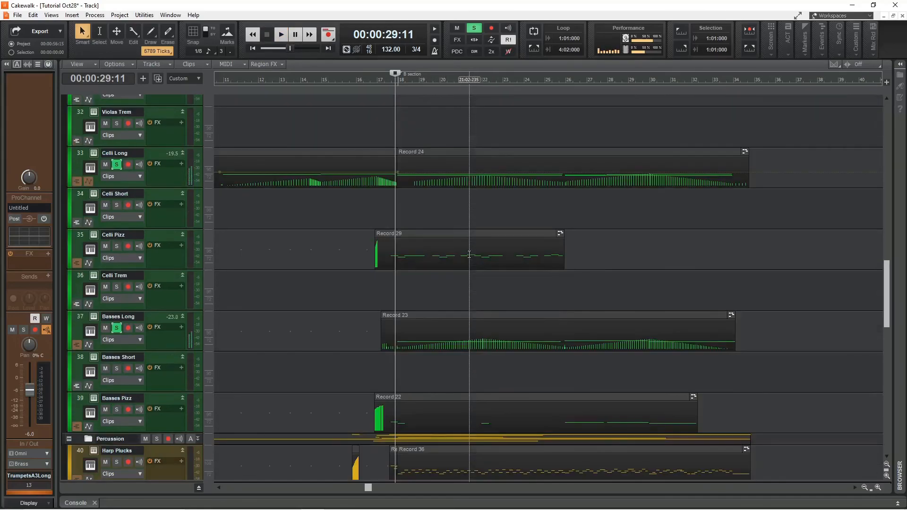
pyautogui.click(116, 246)
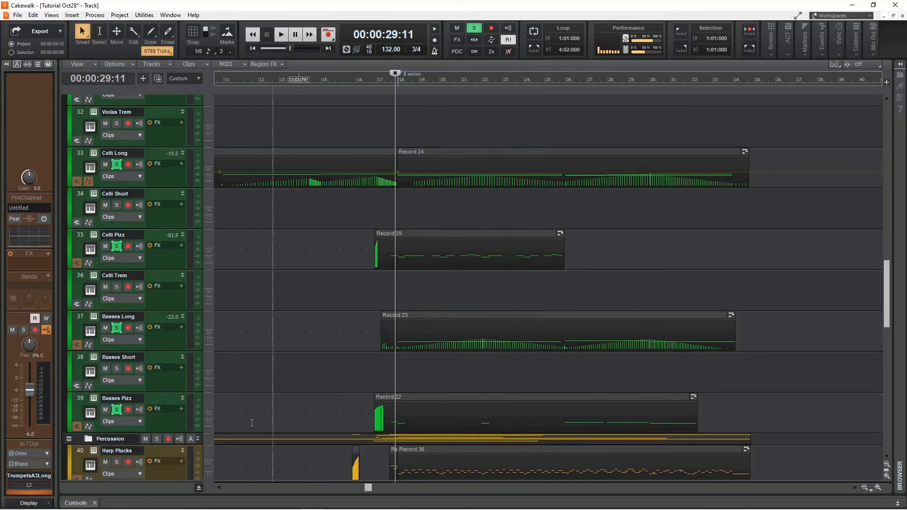
pyautogui.click(384, 79)
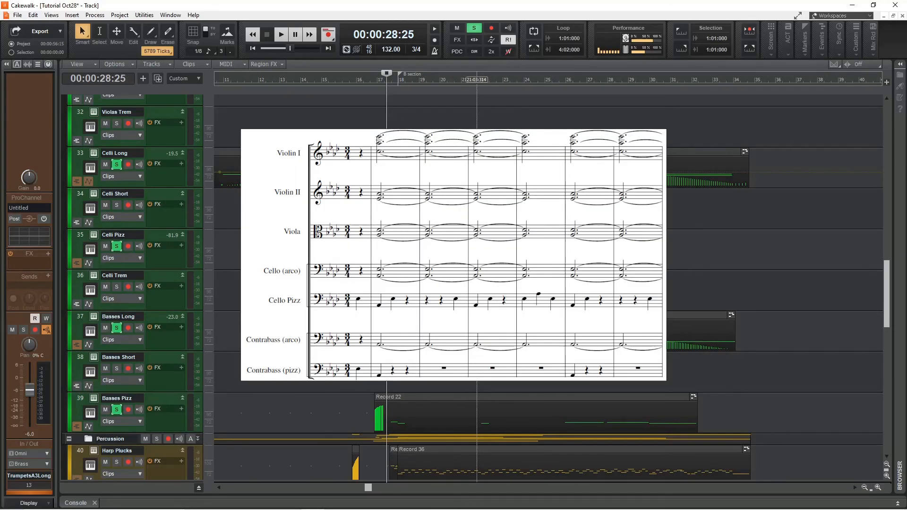
pyautogui.press('space')
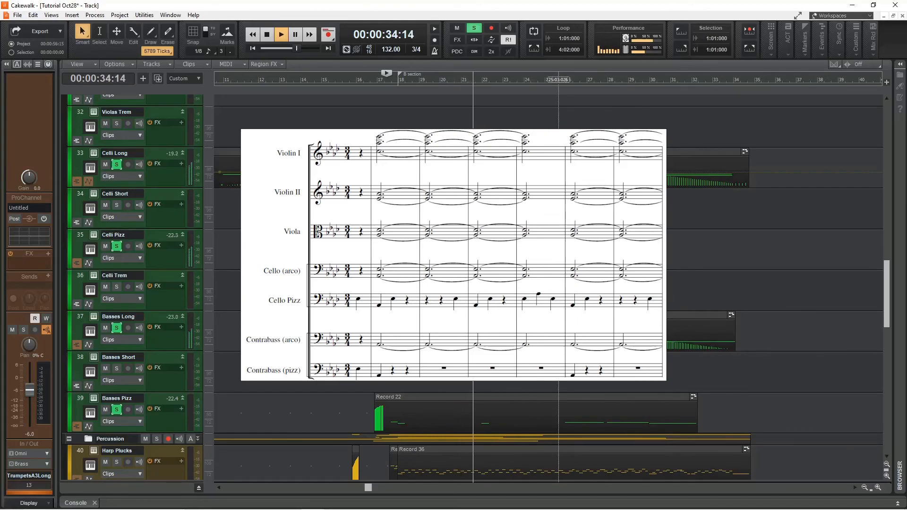
pyautogui.rightClick(559, 161)
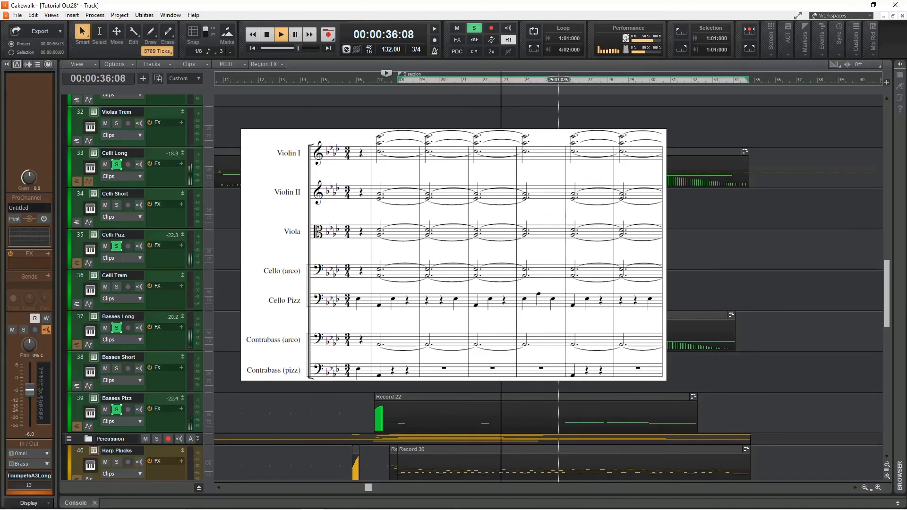
pyautogui.click(583, 11)
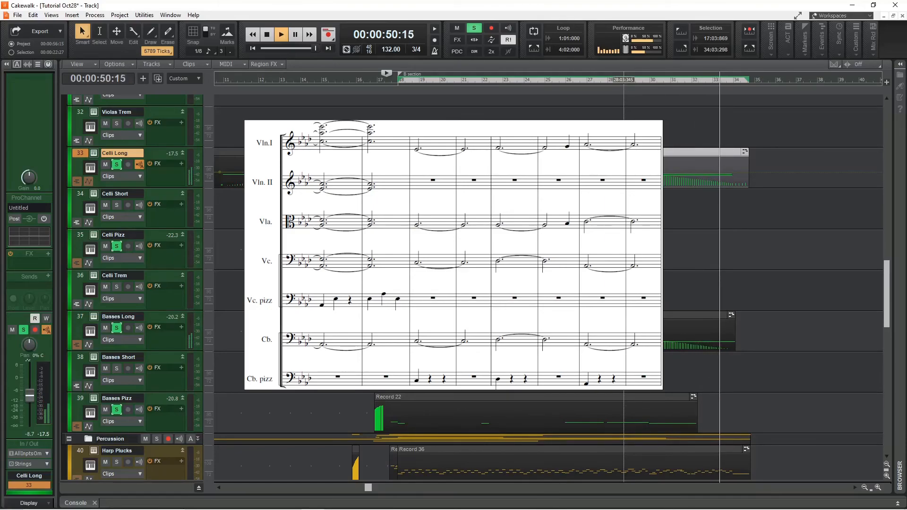
pyautogui.press('space')
# Open the Violins 1 Long clip in the Piano Roll.
pyautogui.scroll(10, 707, 329)
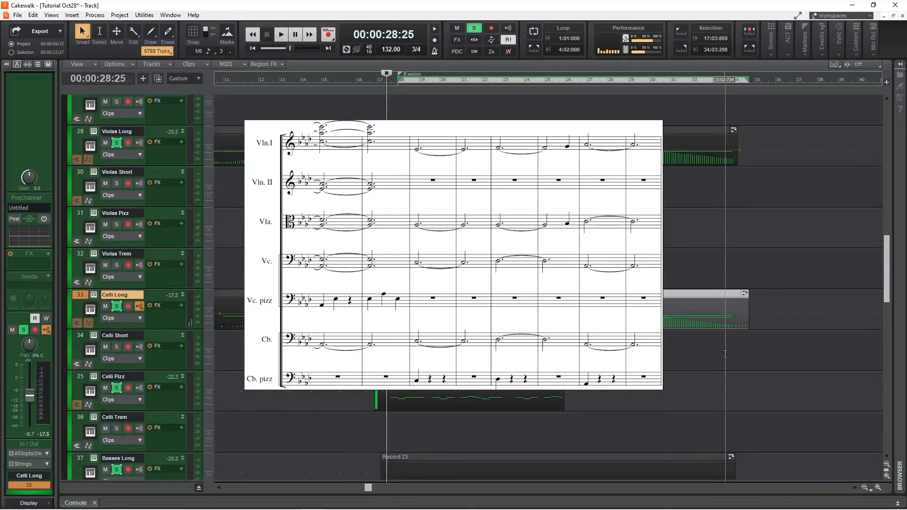
pyautogui.scroll(3, 726, 358)
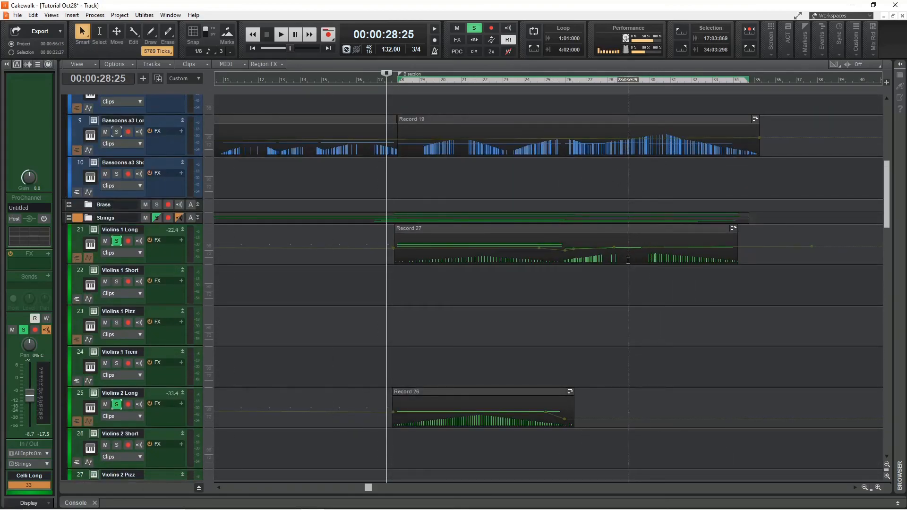
pyautogui.doubleClick(629, 259)
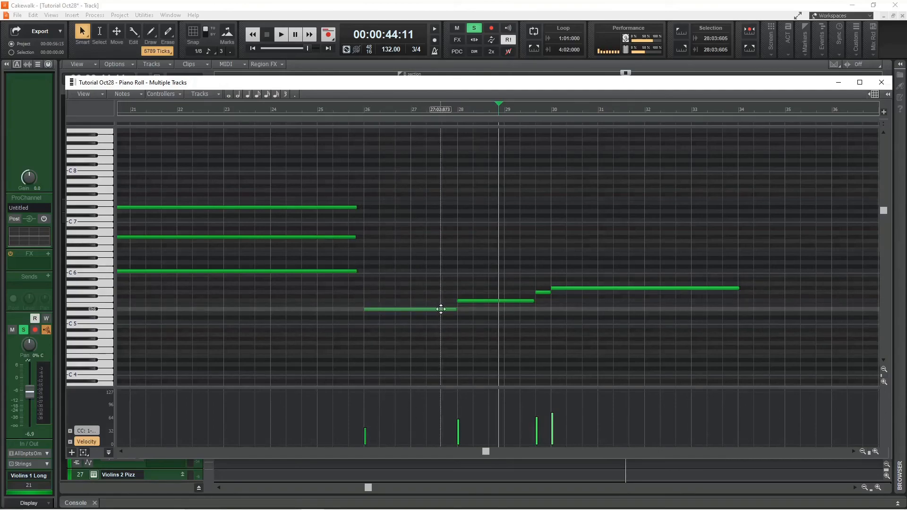
pyautogui.moveTo(454, 310); pyautogui.dragTo(469, 309)
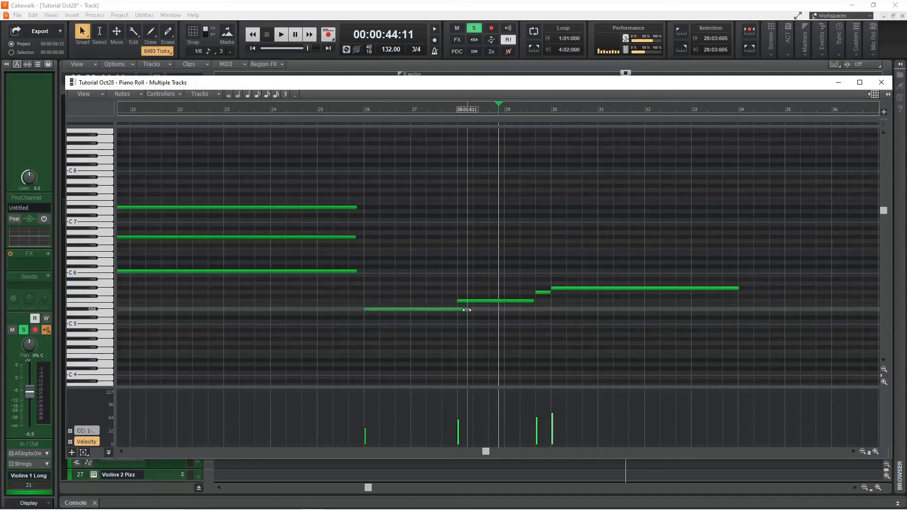
pyautogui.moveTo(466, 309); pyautogui.dragTo(455, 309)
pyautogui.click(548, 356)
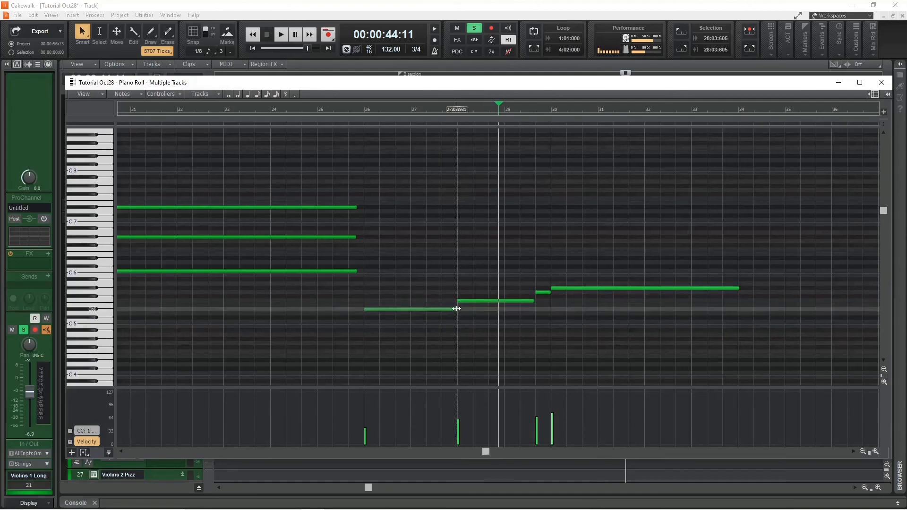
# Show the controller lane and play the violin part back from bar 26.
pyautogui.click(86, 430)
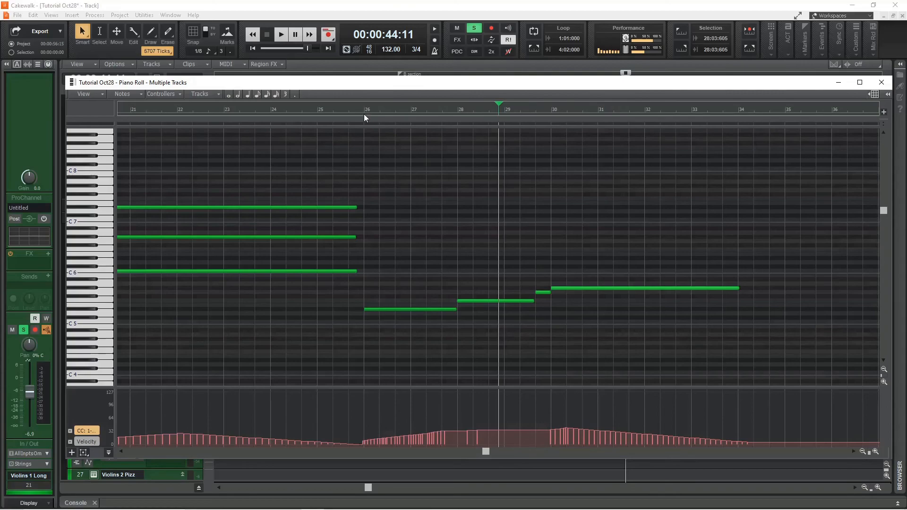
pyautogui.click(361, 110)
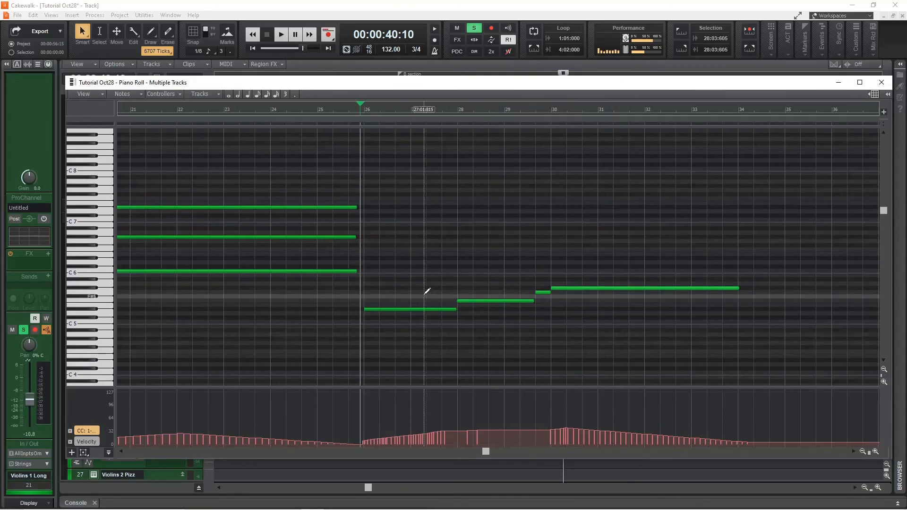
pyautogui.press('space')
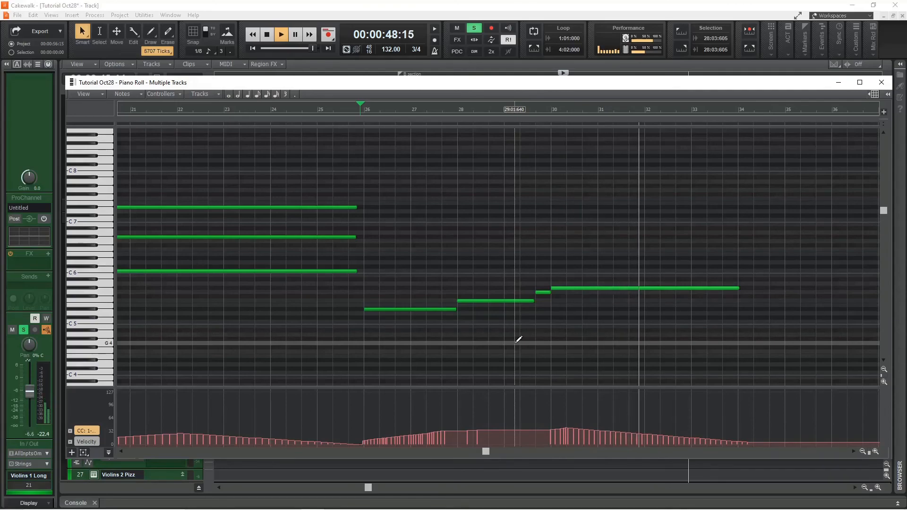
pyautogui.press('space')
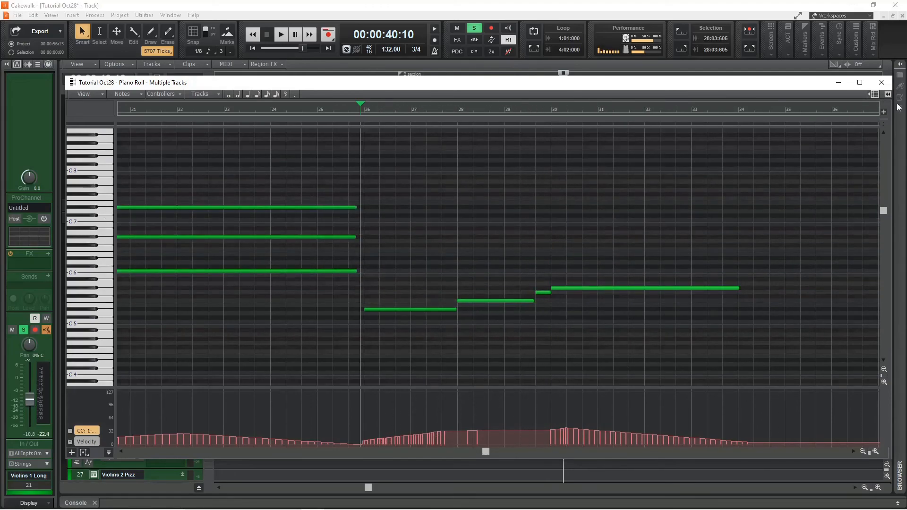
# Close the Piano Roll window.
pyautogui.click(881, 83)
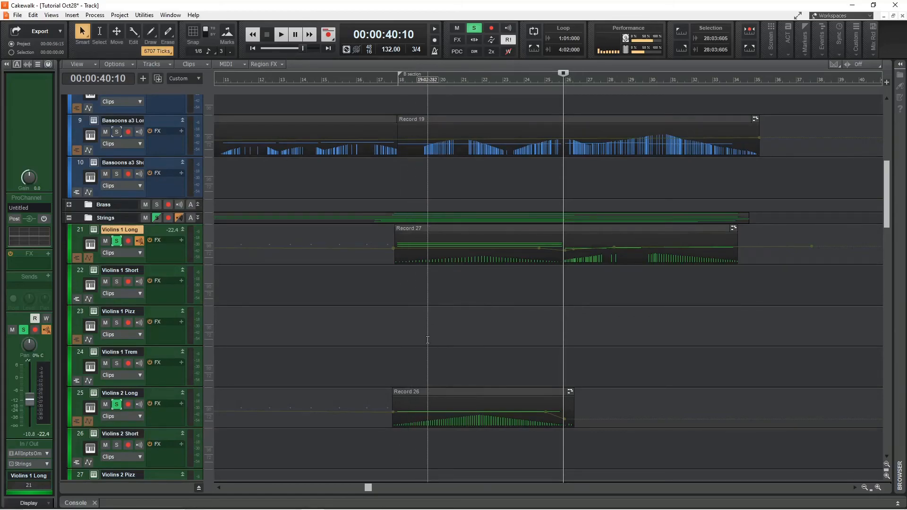
pyautogui.scroll(-4, 427, 284)
pyautogui.scroll(7, 429, 331)
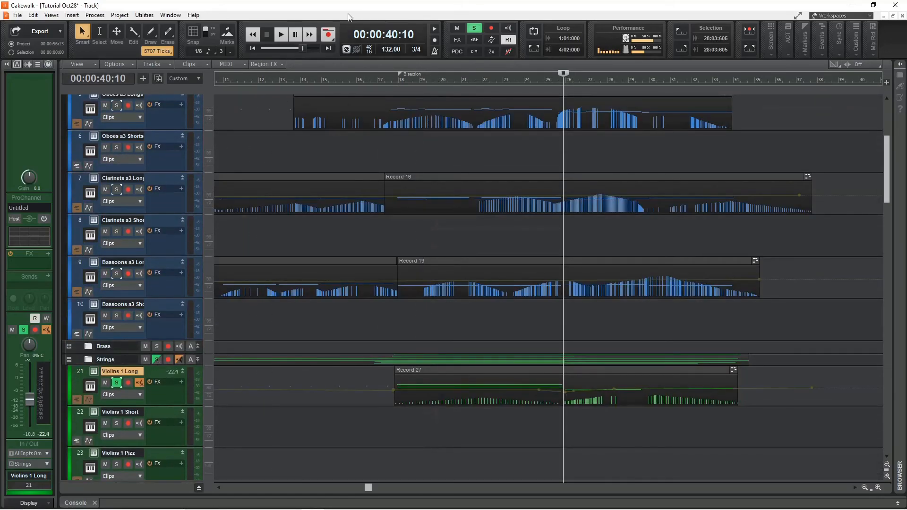
# Solo the Strings and Winds folders and play them back together from around bar 17.
pyautogui.click(156, 360)
pyautogui.scroll(5, 329, 332)
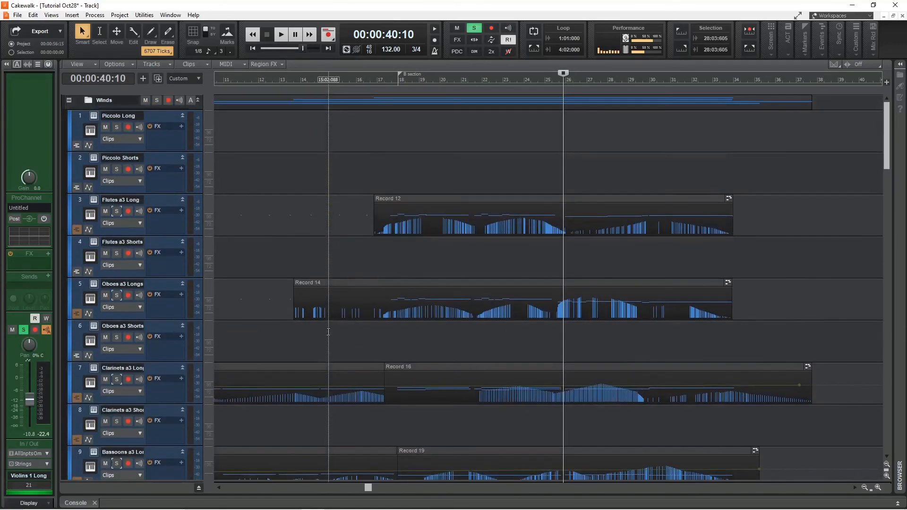
pyautogui.click(391, 79)
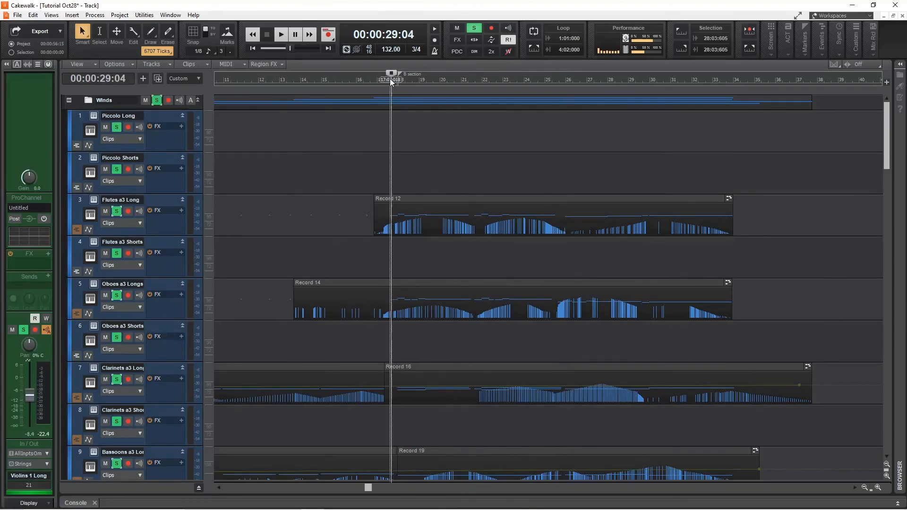
pyautogui.click(379, 75)
pyautogui.click(381, 81)
pyautogui.press('space')
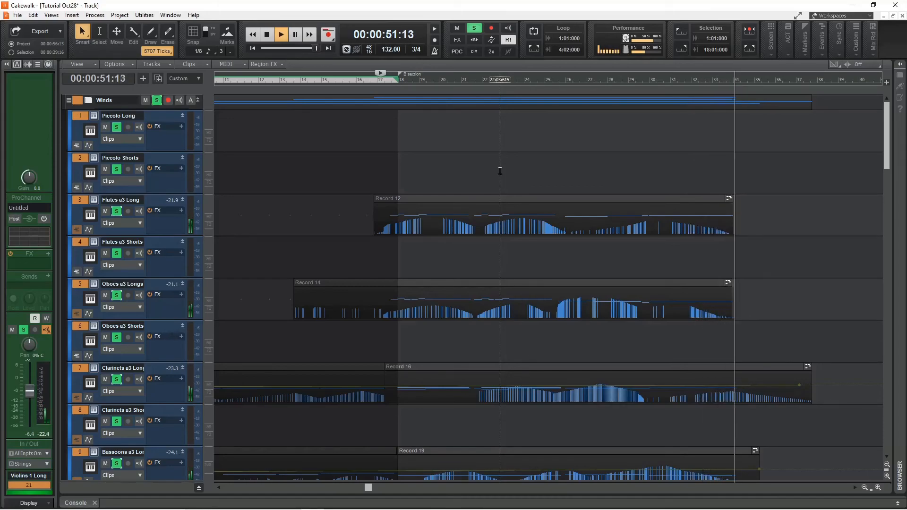
pyautogui.press('space')
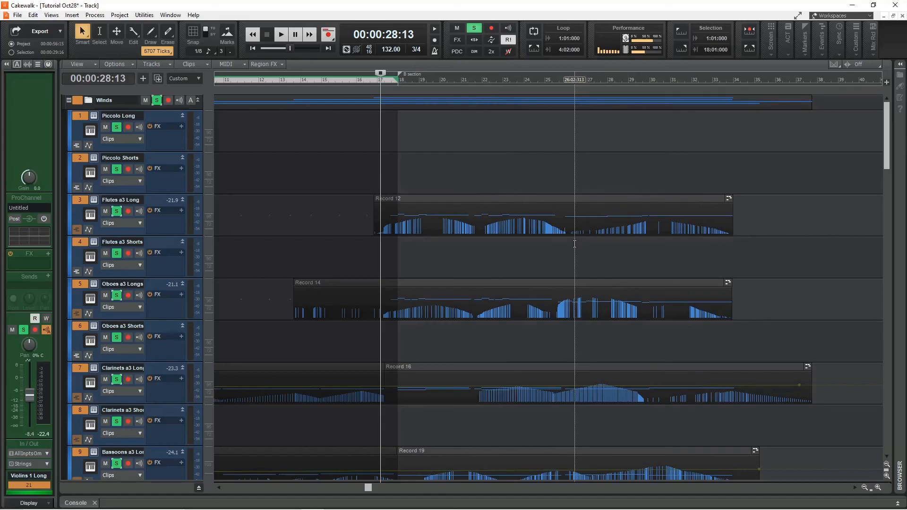
pyautogui.scroll(-2, 411, 194)
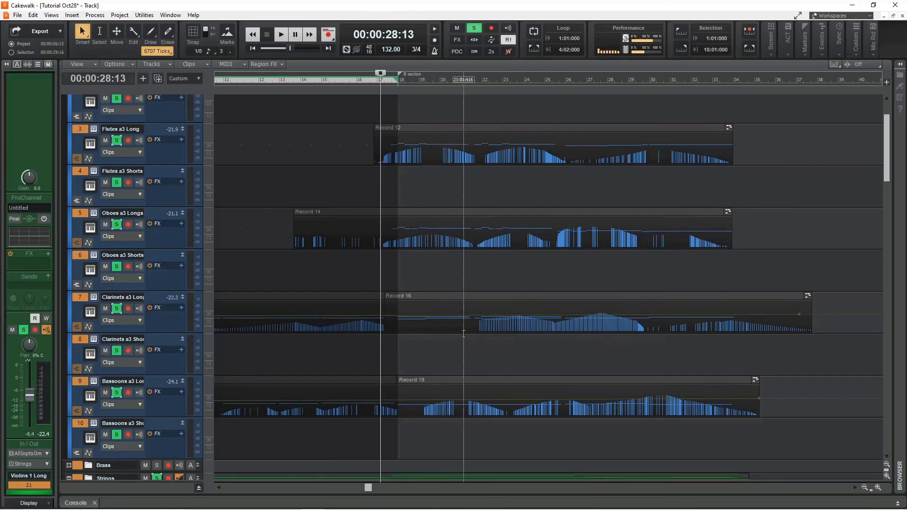
pyautogui.scroll(1, 496, 333)
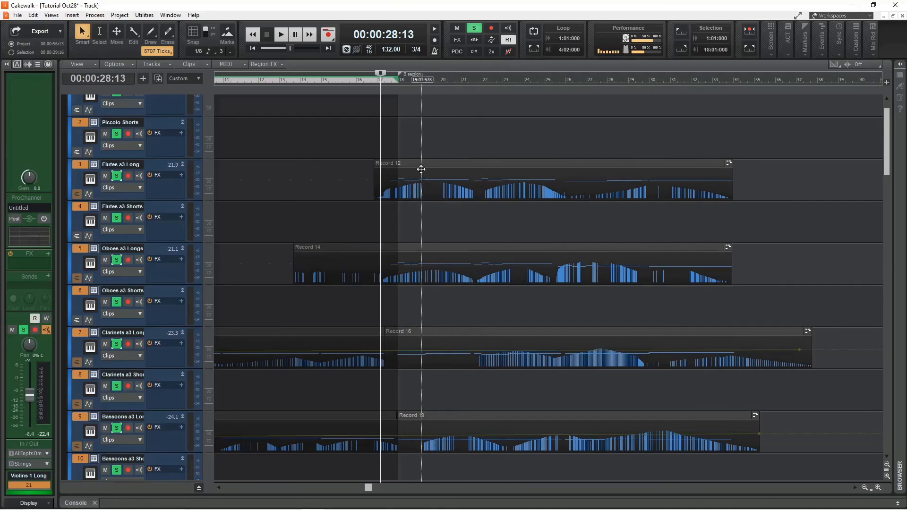
pyautogui.scroll(-4, 500, 236)
pyautogui.scroll(-3, 502, 239)
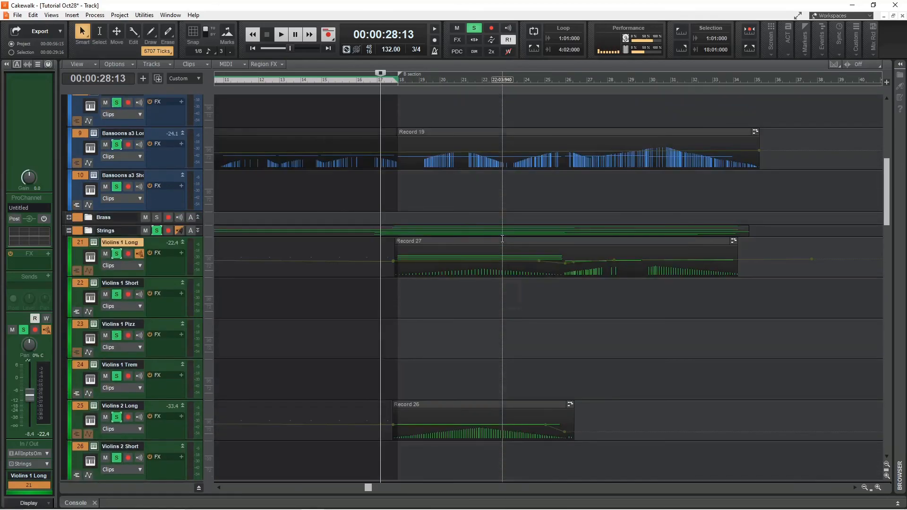
pyautogui.scroll(1, 482, 292)
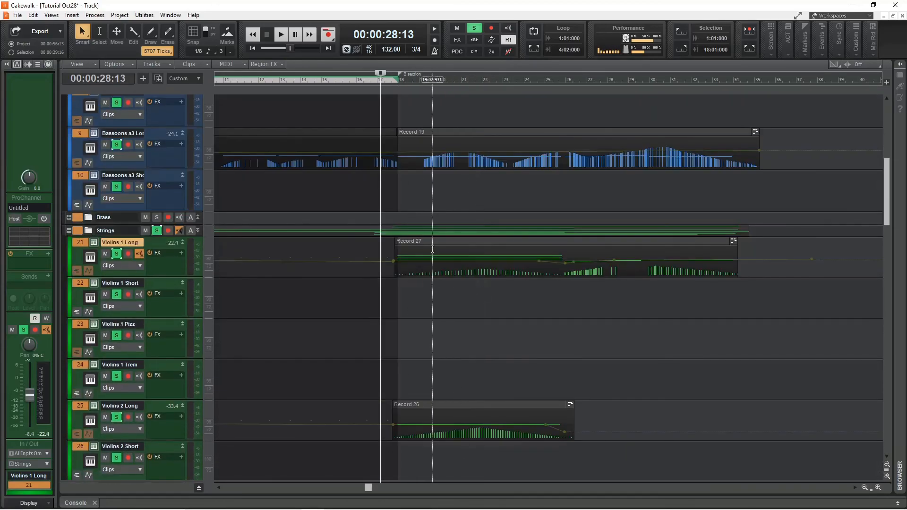
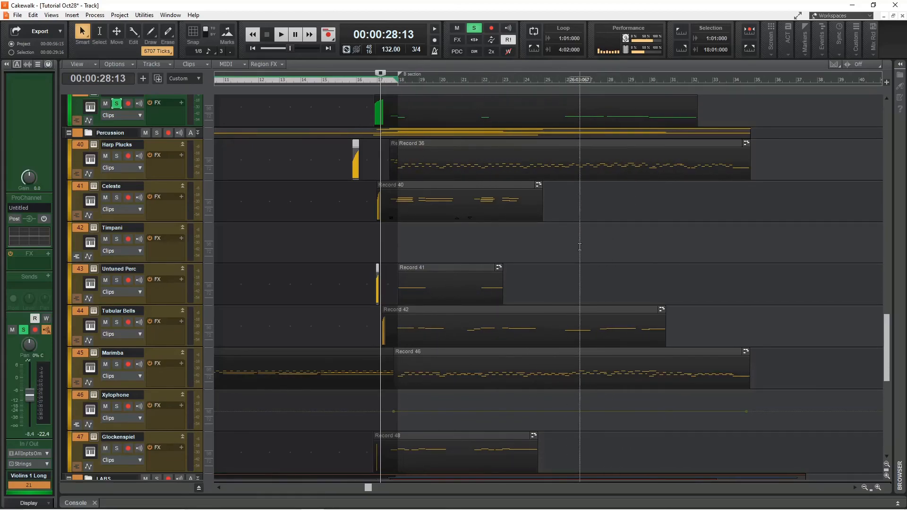
# Solo the Harp Plucks track in the Percussion folder.
pyautogui.scroll(-5, 580, 246)
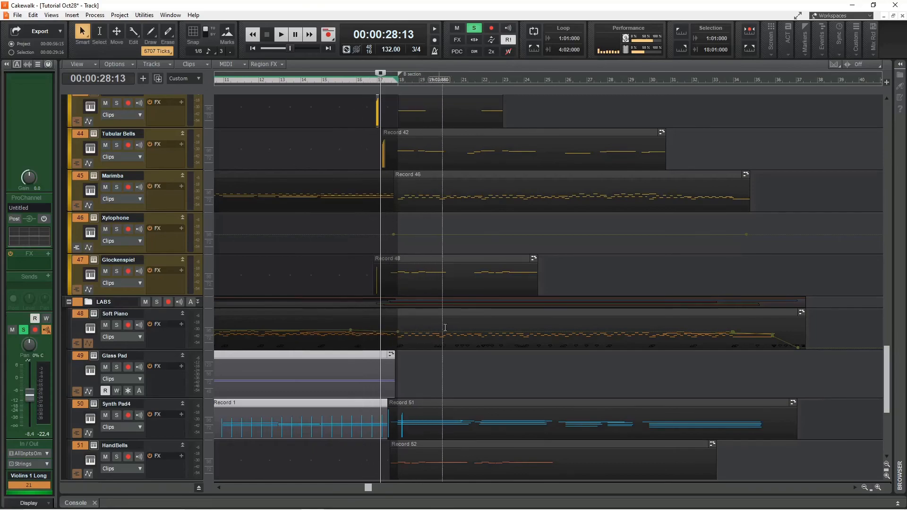
pyautogui.scroll(-3, 512, 299)
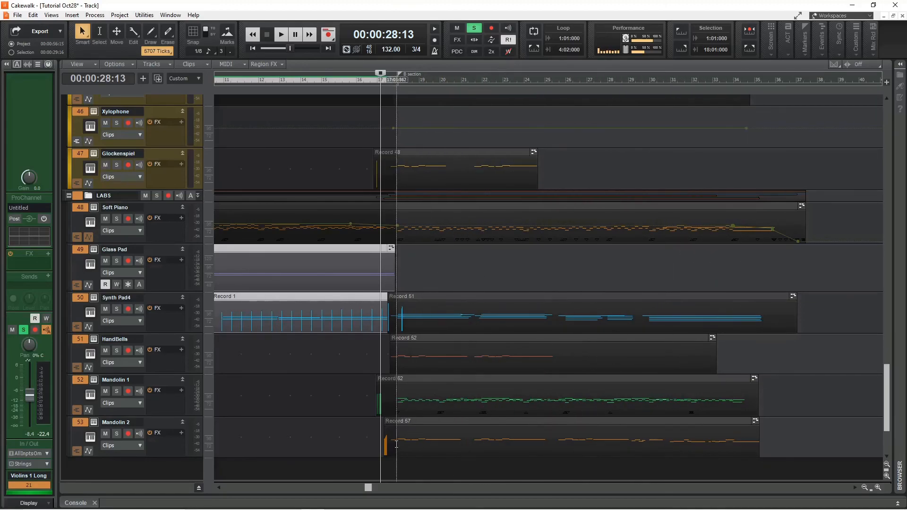
pyautogui.scroll(10, 398, 439)
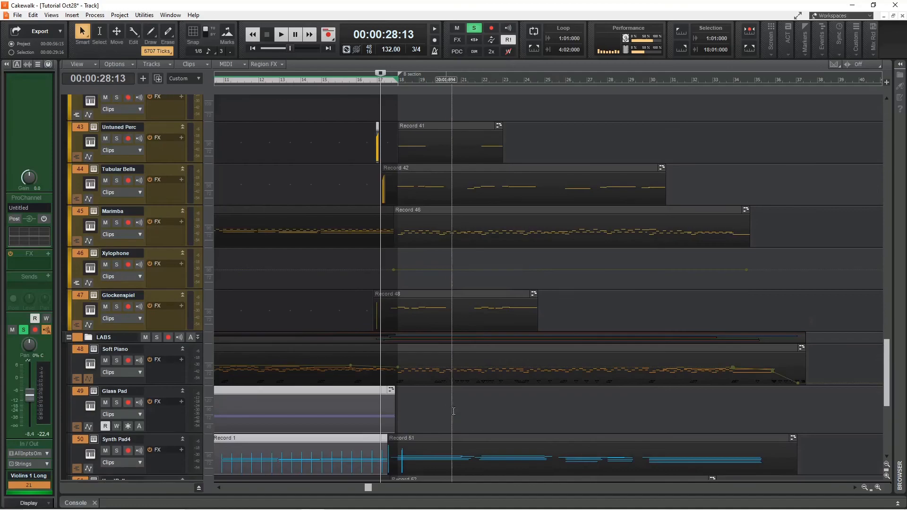
pyautogui.scroll(-1, 458, 413)
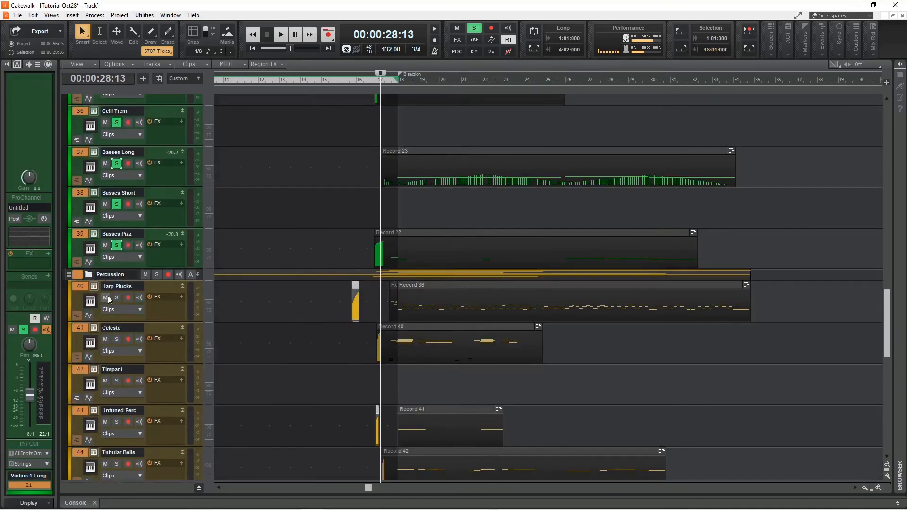
pyautogui.click(115, 297)
# Open the Harp Plucks clip in the Piano Roll and play it back from bar 17.
pyautogui.doubleClick(436, 315)
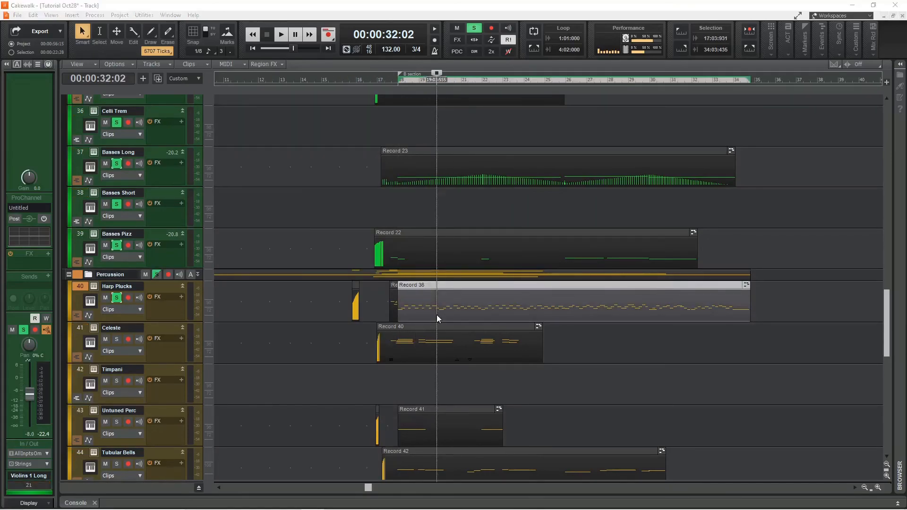
pyautogui.click(474, 28)
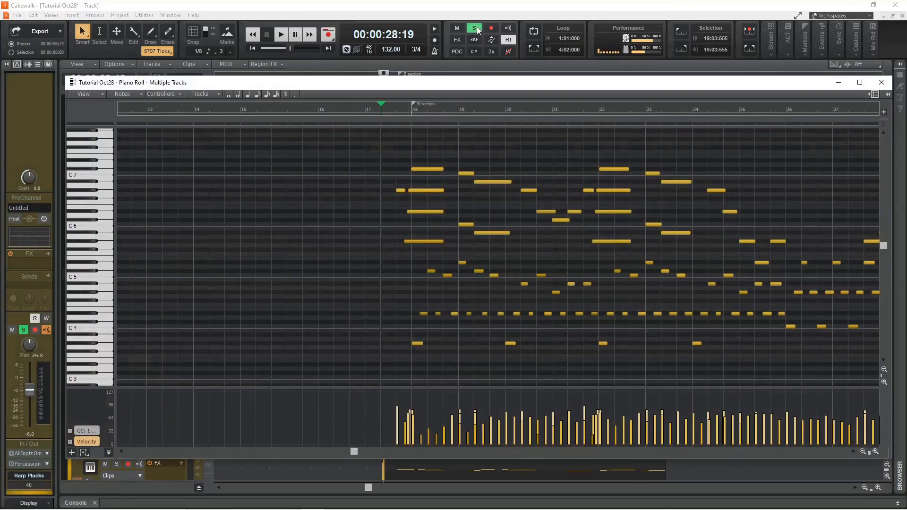
pyautogui.click(24, 331)
pyautogui.press('space')
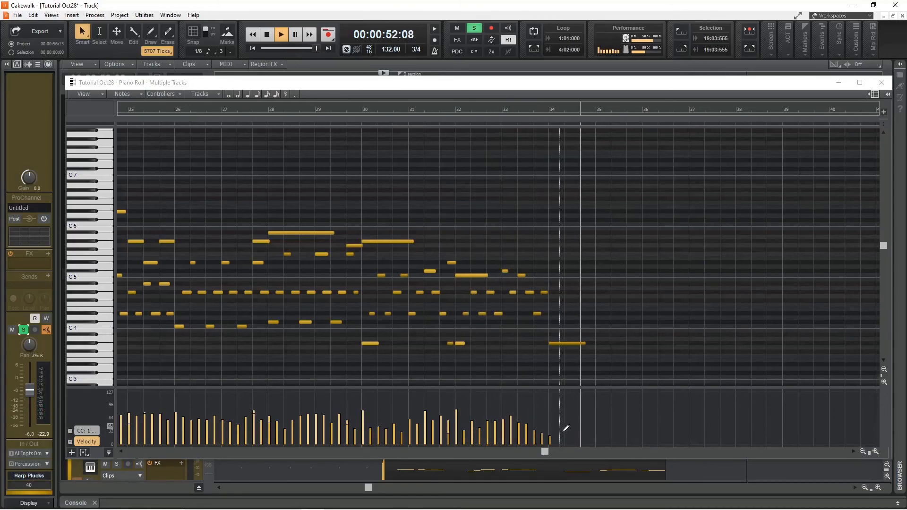
pyautogui.press('space')
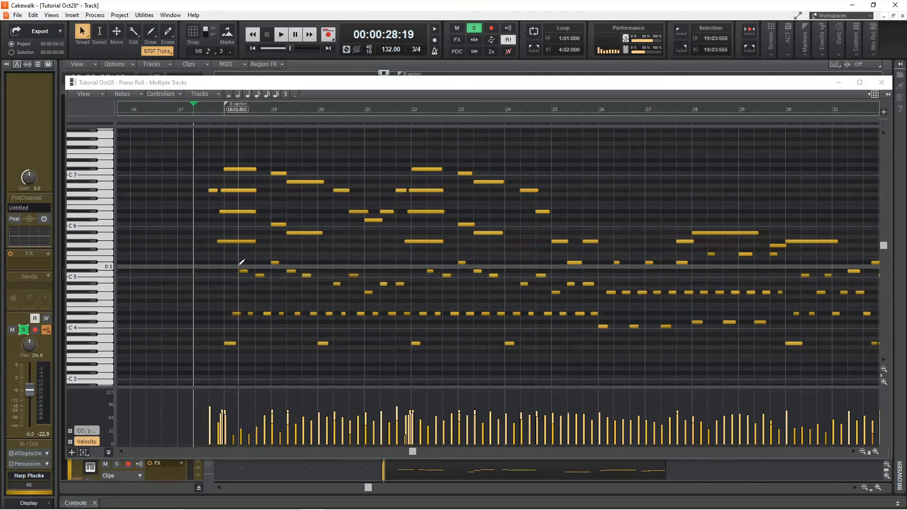
# Select the upper harp notes between bars 17 and 25 in the Piano Roll.
pyautogui.moveTo(231, 258); pyautogui.dragTo(551, 293)
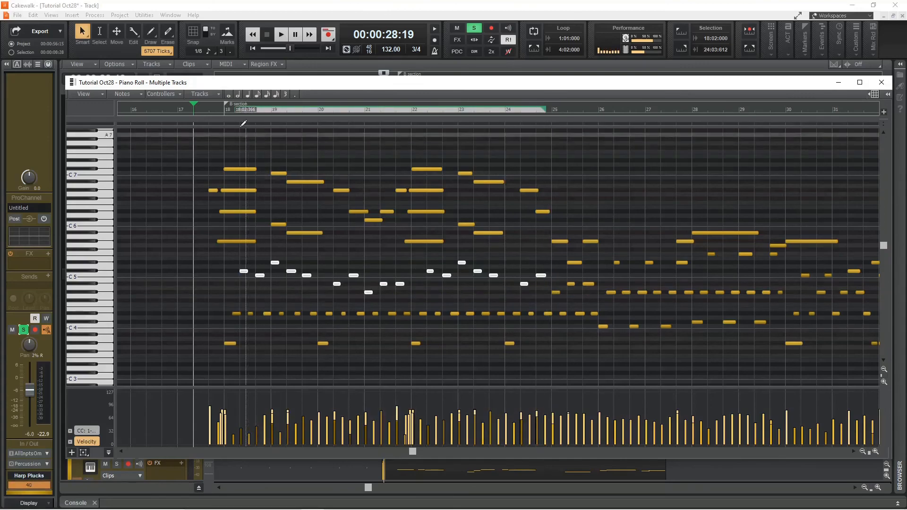
pyautogui.click(217, 106)
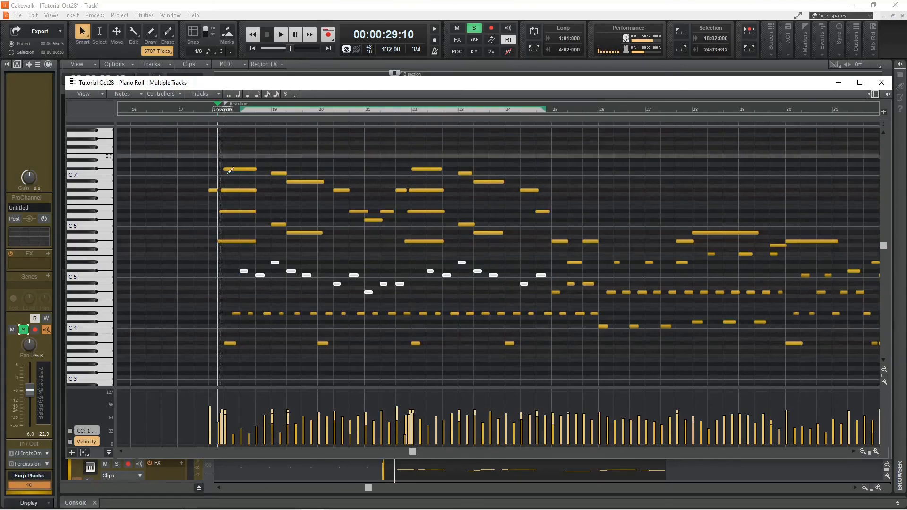
pyautogui.moveTo(220, 355); pyautogui.dragTo(548, 261)
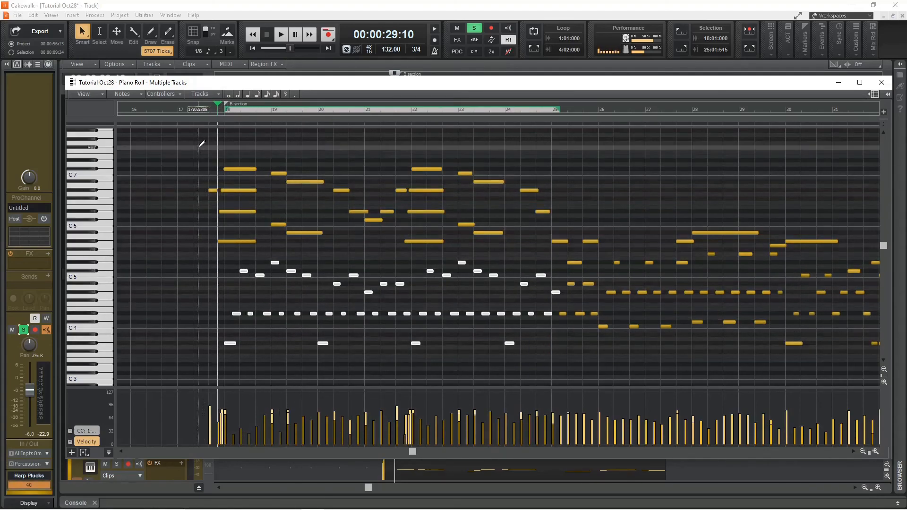
pyautogui.moveTo(193, 144); pyautogui.dragTo(549, 245)
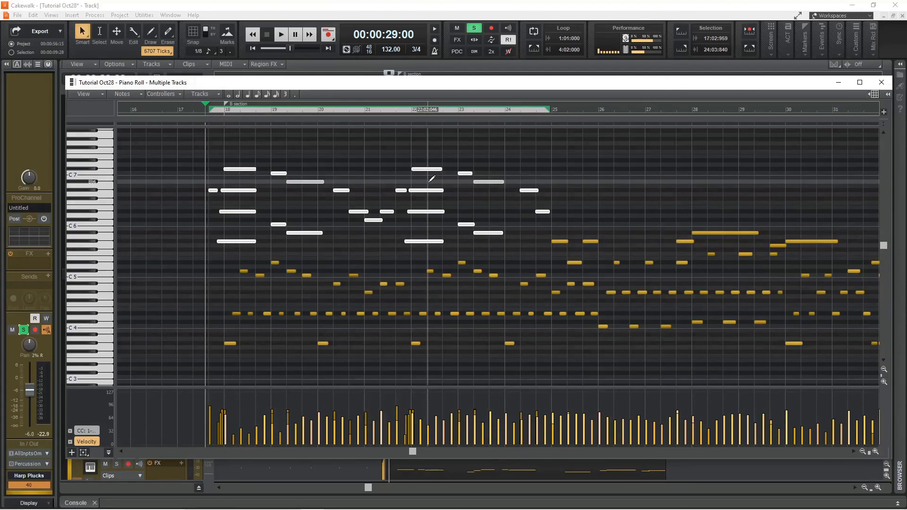
# Play the harp part back and close the Piano Roll window.
pyautogui.press('space')
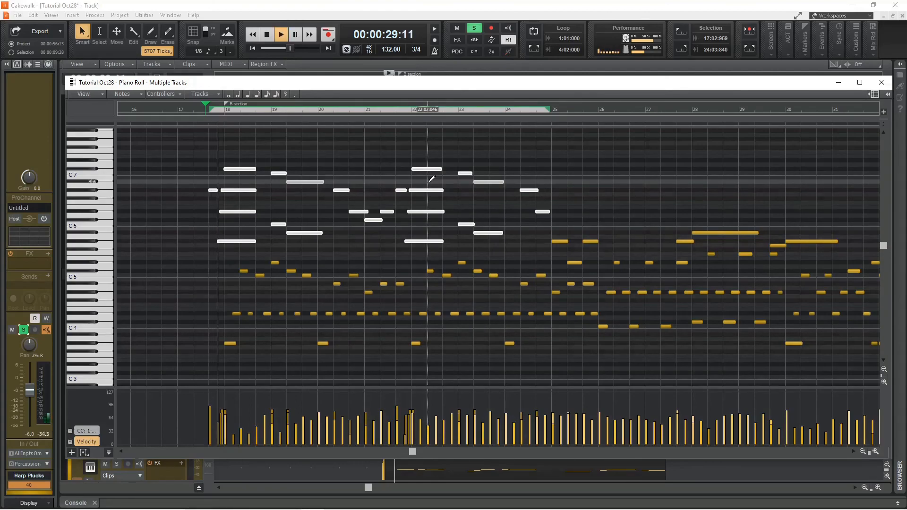
pyautogui.press('space')
pyautogui.click(882, 82)
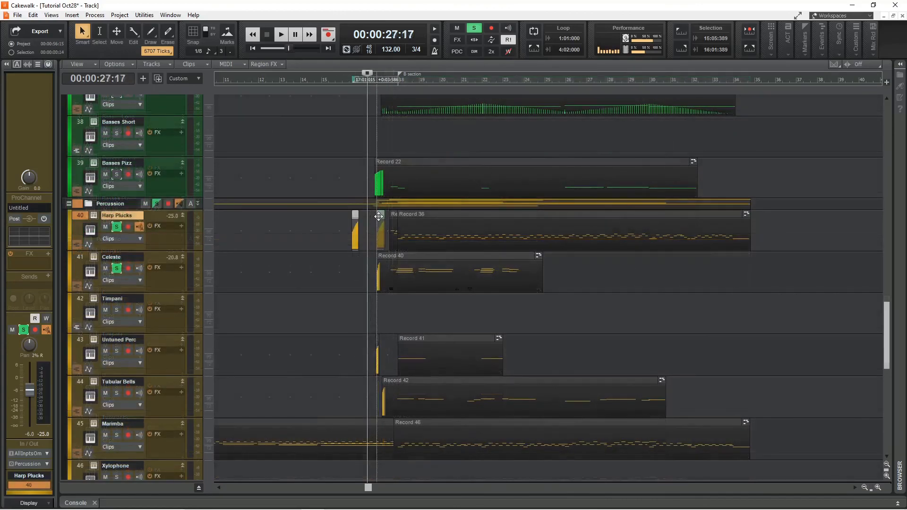
# Solo the Untuned Perc track, briefly opening its BBC Symphony Orchestra instrument, and play the soloed percussion from bar 17.
pyautogui.scroll(-3, 401, 305)
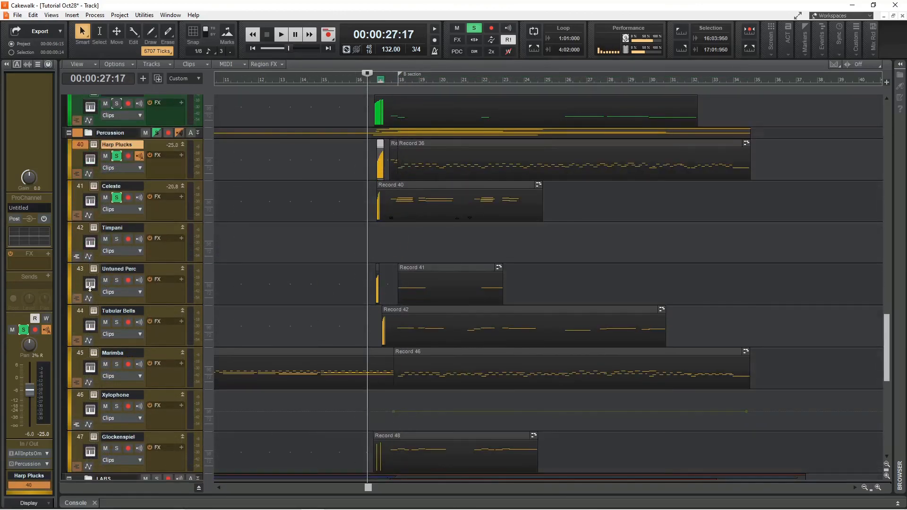
pyautogui.click(116, 281)
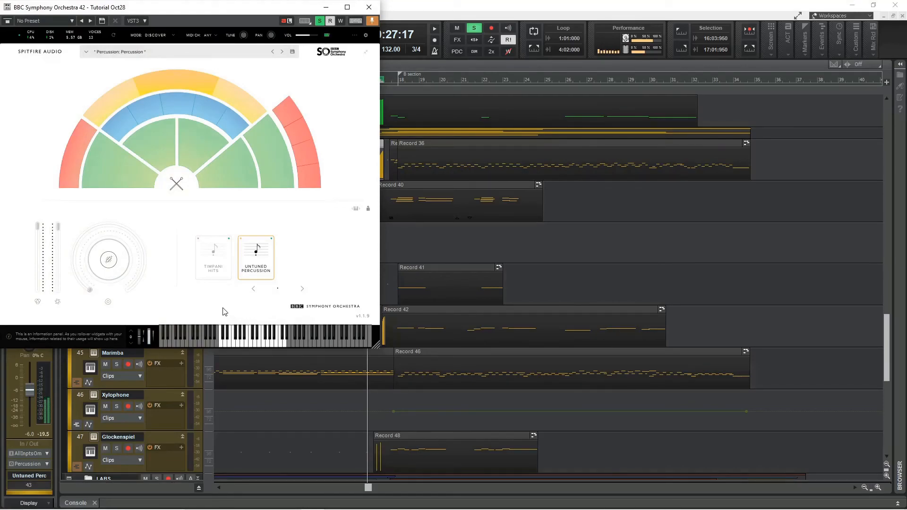
pyautogui.click(369, 8)
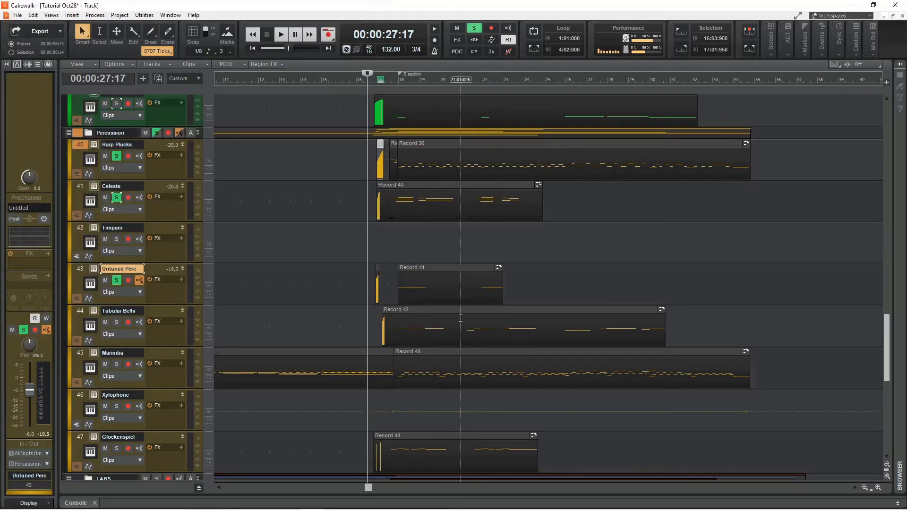
pyautogui.press('space')
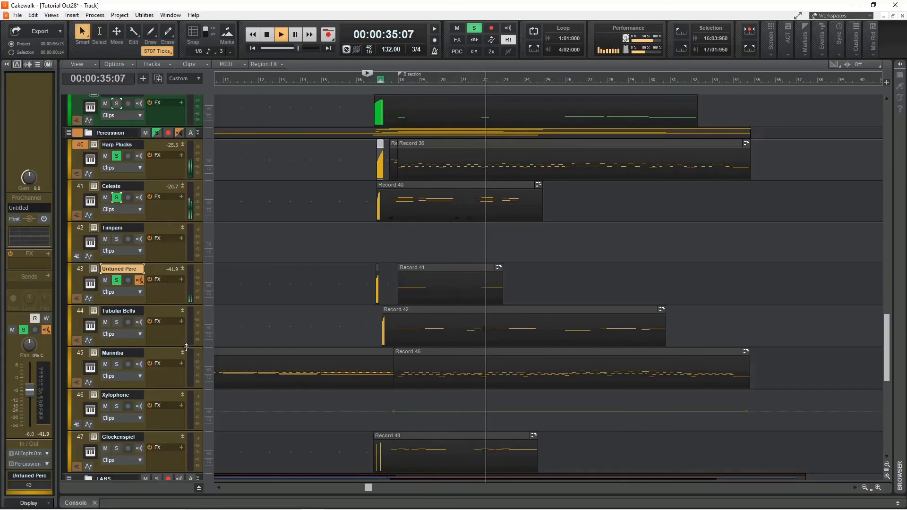
pyautogui.press('space')
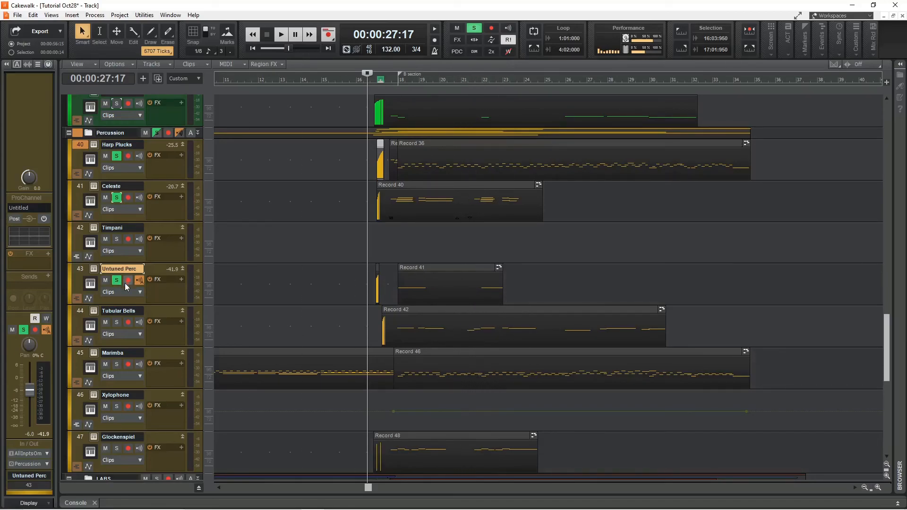
# Solo the Tubular Bells track and play the percussion back from bar 17.
pyautogui.click(116, 321)
pyautogui.press('space')
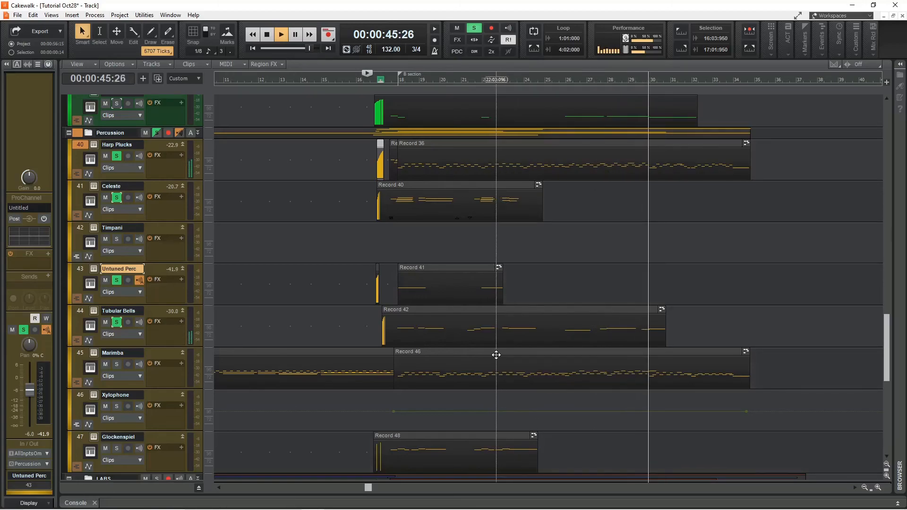
pyautogui.press('space')
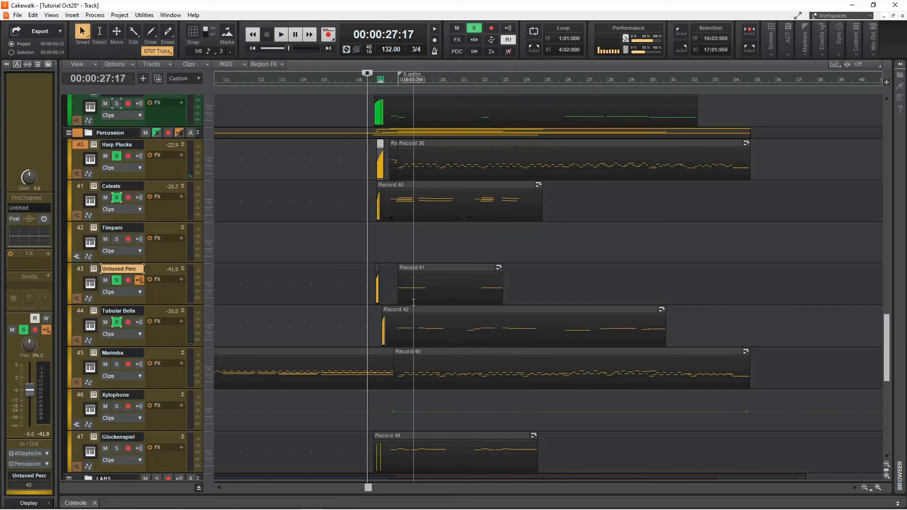
# Solo the Glockenspiel track and play the soloed tracks back from bar 17.
pyautogui.scroll(-2, 424, 296)
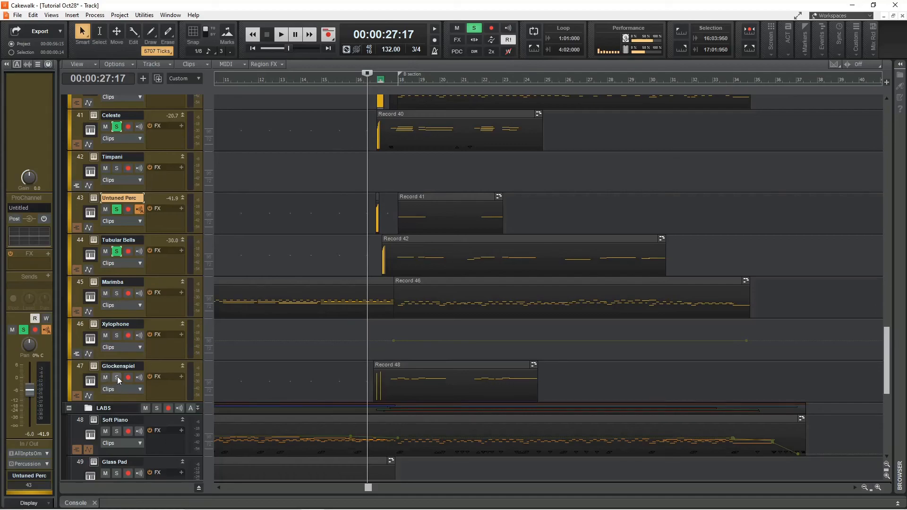
pyautogui.press('space')
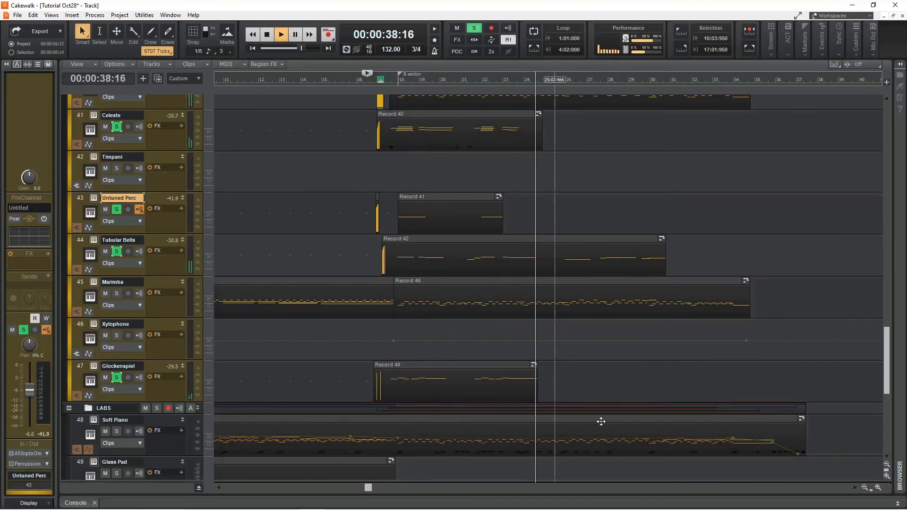
pyautogui.press('space')
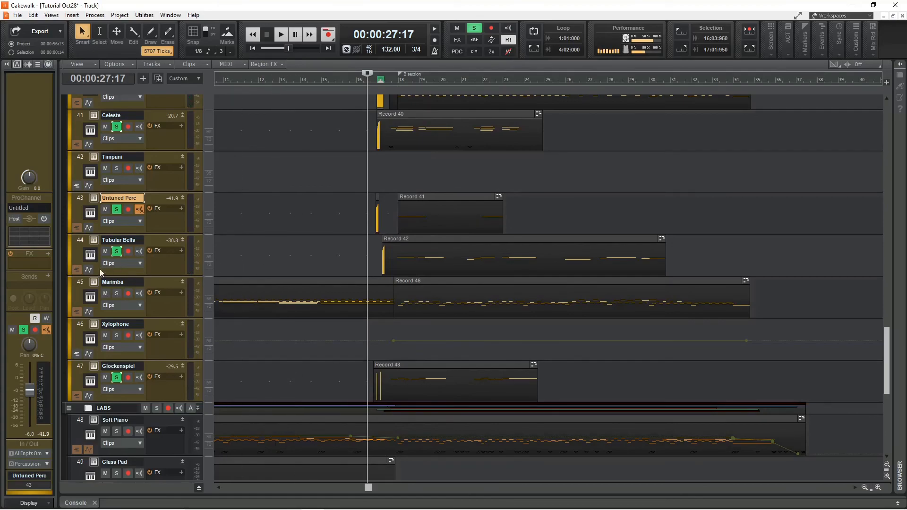
# Solo the Marimba track and play the soloed percussion back from bar 17.
pyautogui.click(117, 294)
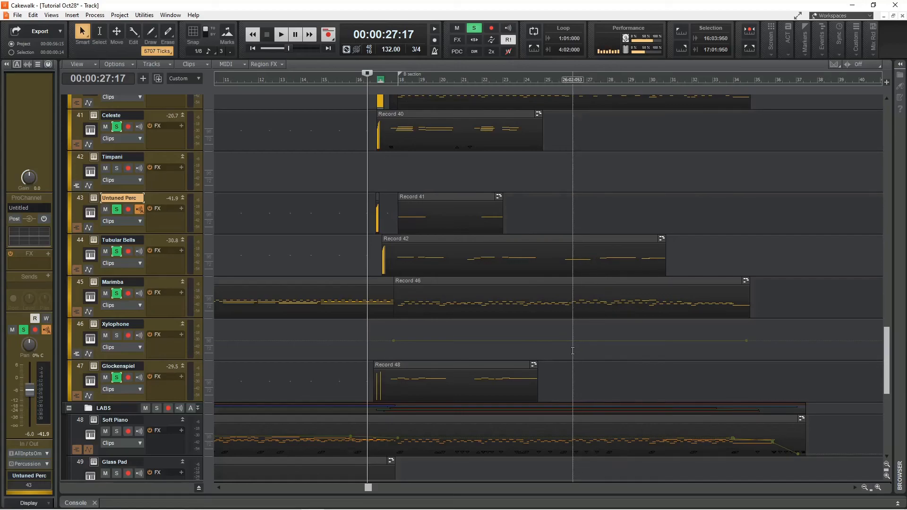
pyautogui.scroll(1, 572, 350)
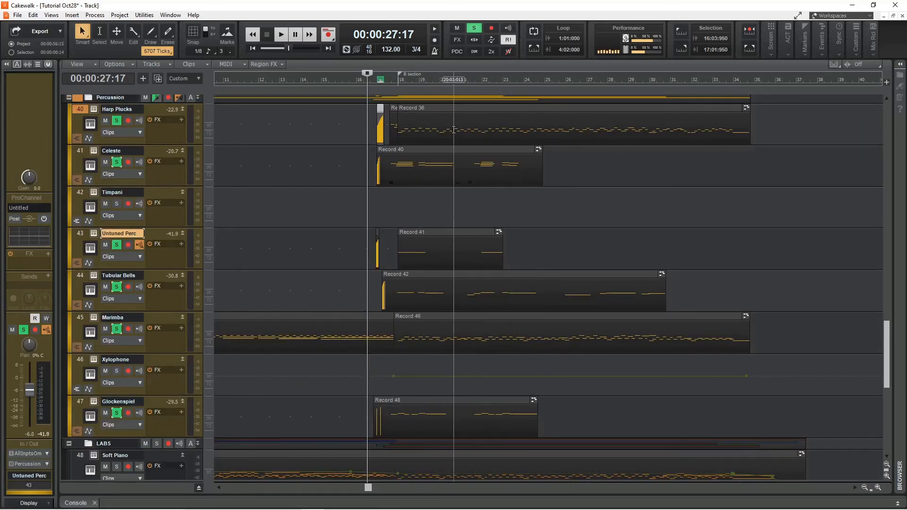
pyautogui.press('space')
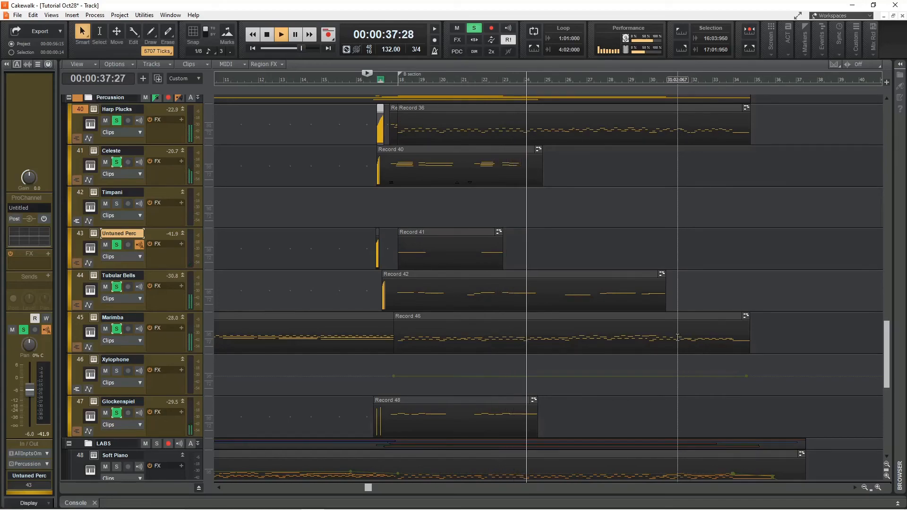
pyautogui.press('space')
# Solo the Soft Piano track in the LABS folder and play it with the percussion from bar 17.
pyautogui.scroll(-1, 661, 337)
pyautogui.scroll(-1, 608, 339)
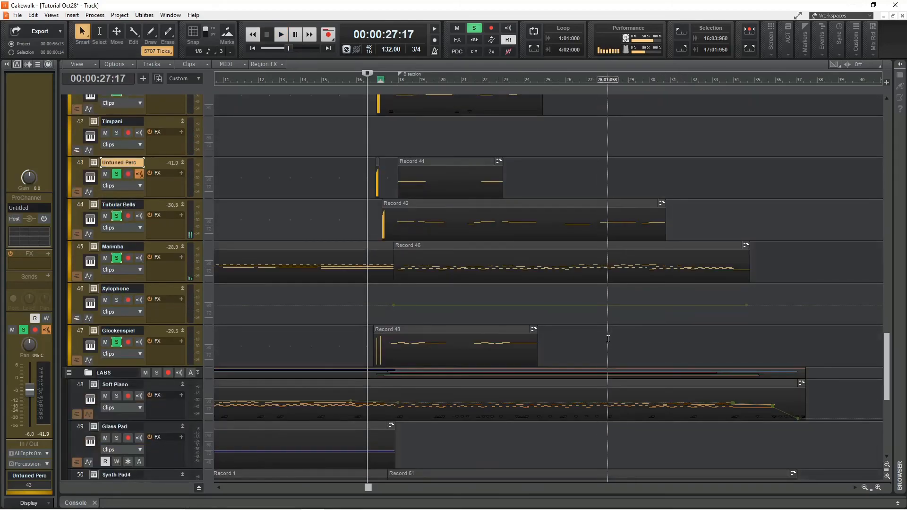
pyautogui.scroll(-1, 608, 338)
pyautogui.click(116, 360)
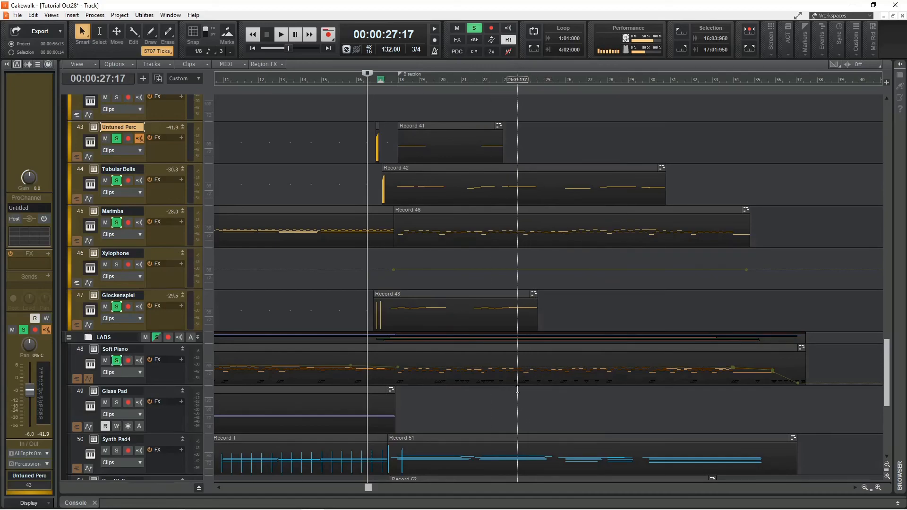
pyautogui.press('space')
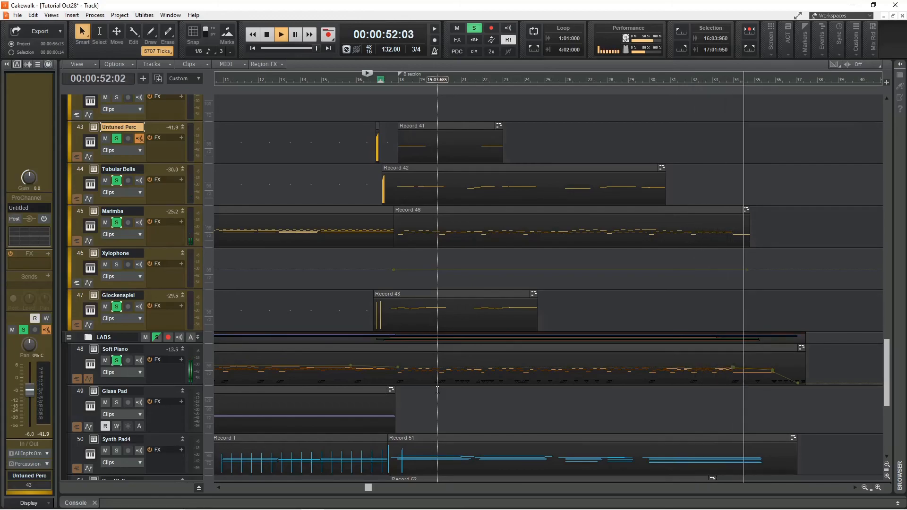
pyautogui.press('space')
# Solo the Synth Pad4 track and play the soloed tracks back from bar 17.
pyautogui.scroll(-5, 503, 284)
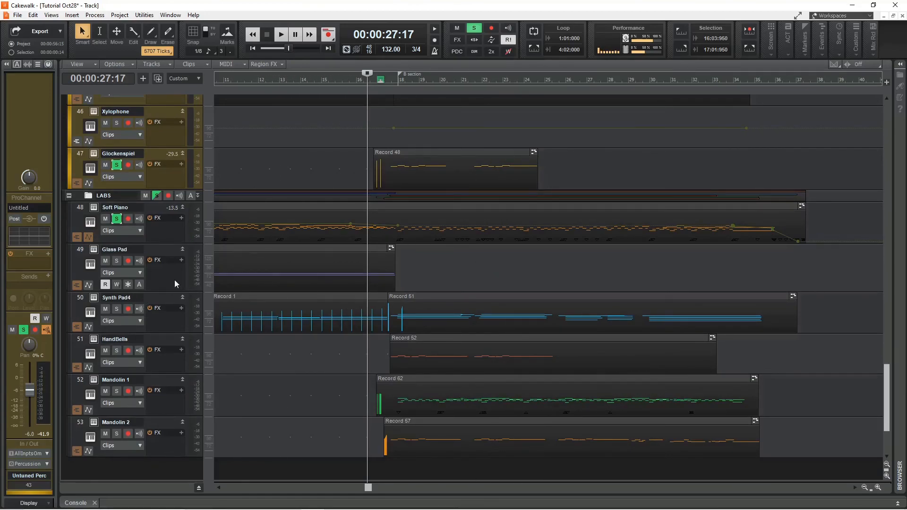
pyautogui.click(116, 309)
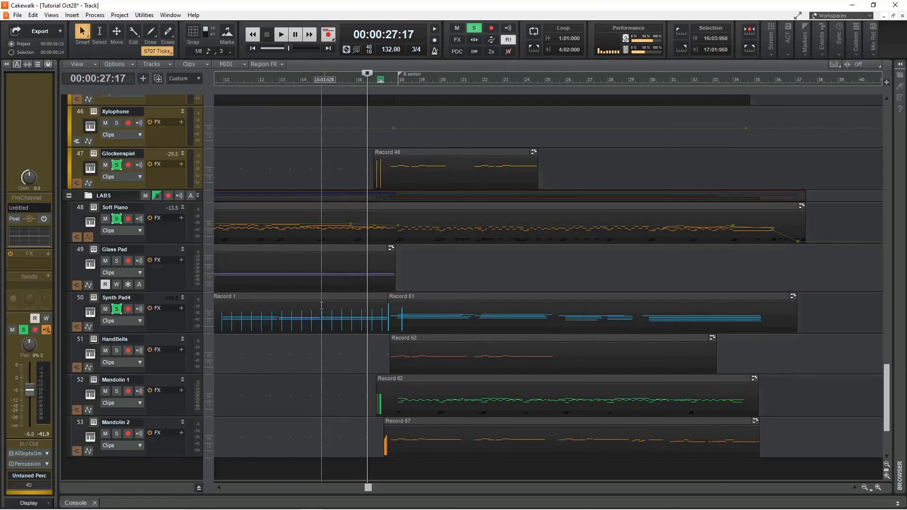
pyautogui.press('space')
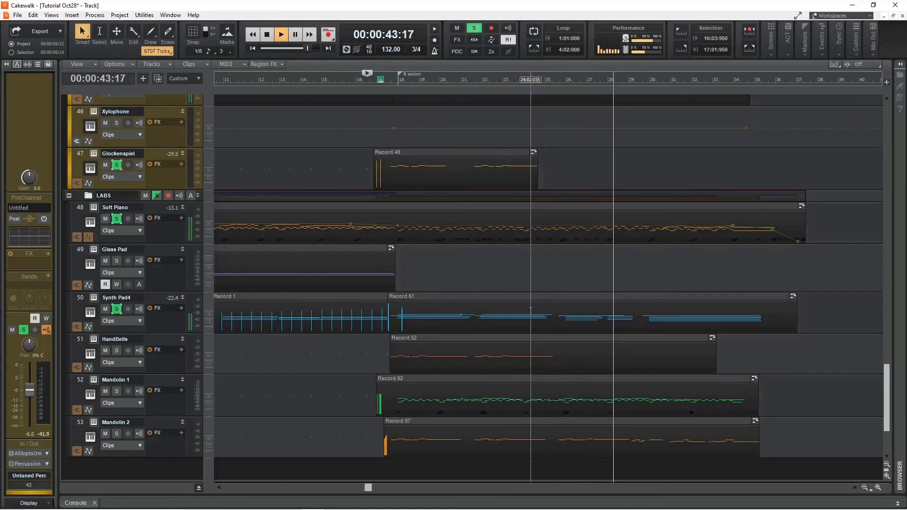
pyautogui.press('space')
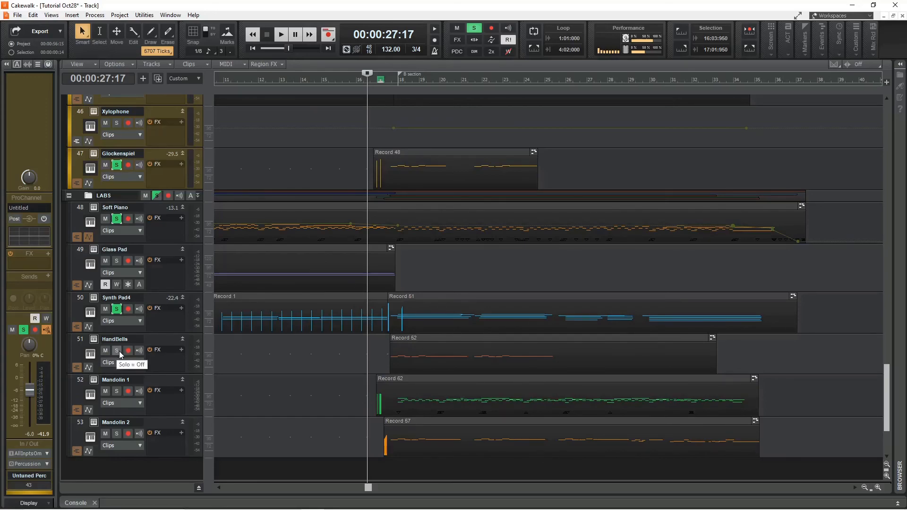
# Open the HandBells LABS instrument to check its preset, close it, and play the soloed tracks from bar 17.
pyautogui.click(94, 339)
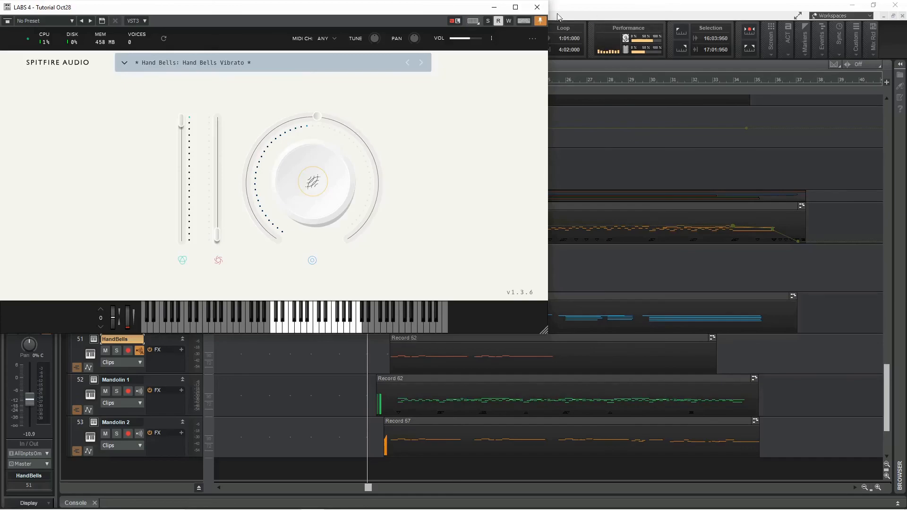
pyautogui.click(537, 7)
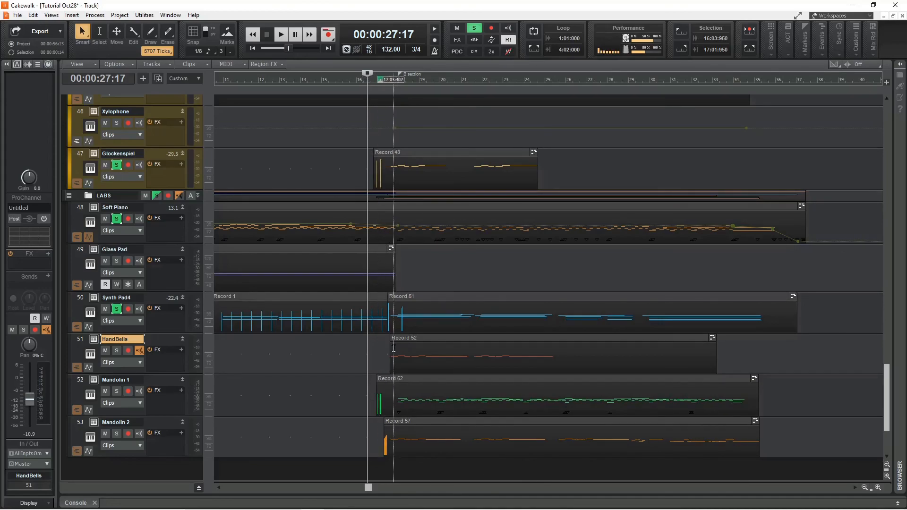
pyautogui.press('space')
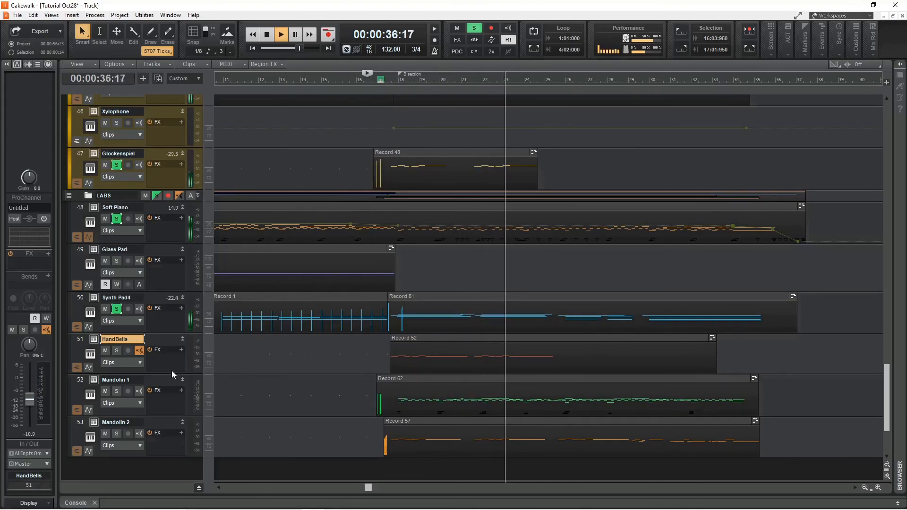
pyautogui.press('space')
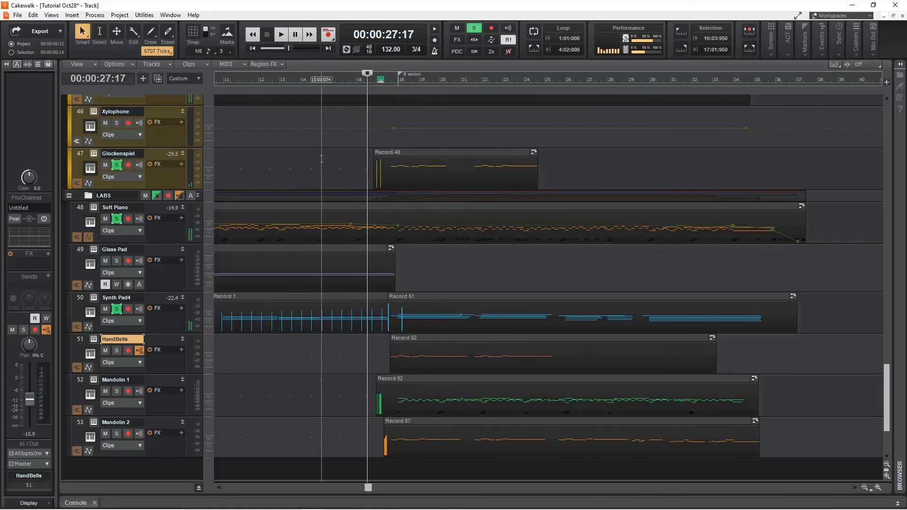
# Check the Mandolin 1 and Mandolin 2 LABS presets and play the soloed tracks back from bar 17.
pyautogui.scroll(-2, 323, 384)
pyautogui.scroll(1, 354, 364)
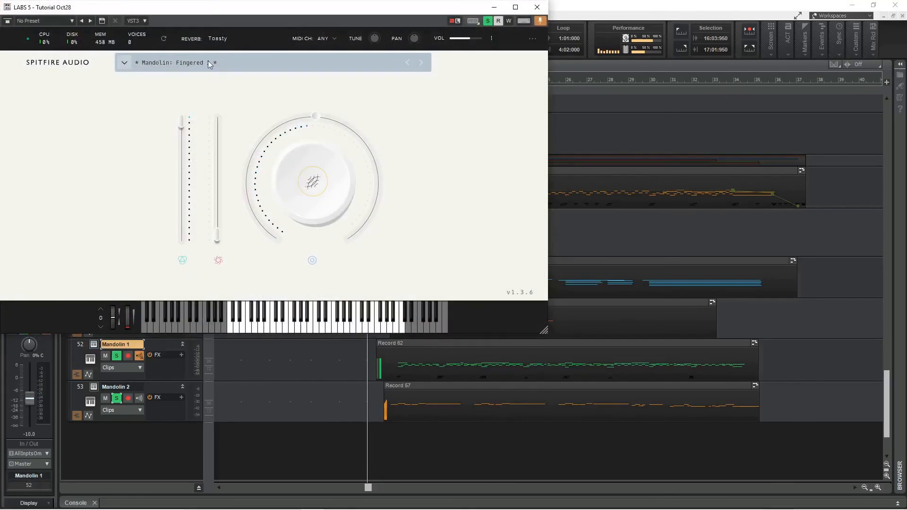
pyautogui.click(540, 11)
pyautogui.click(94, 387)
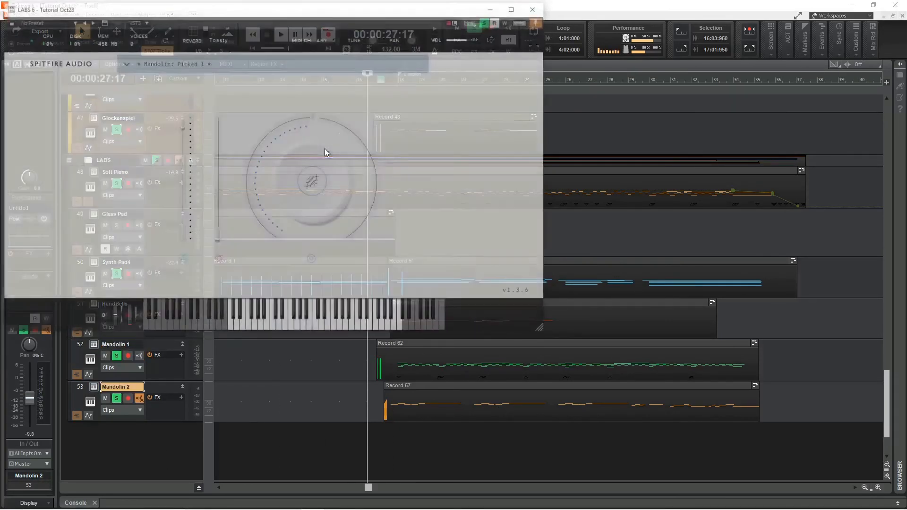
pyautogui.click(537, 7)
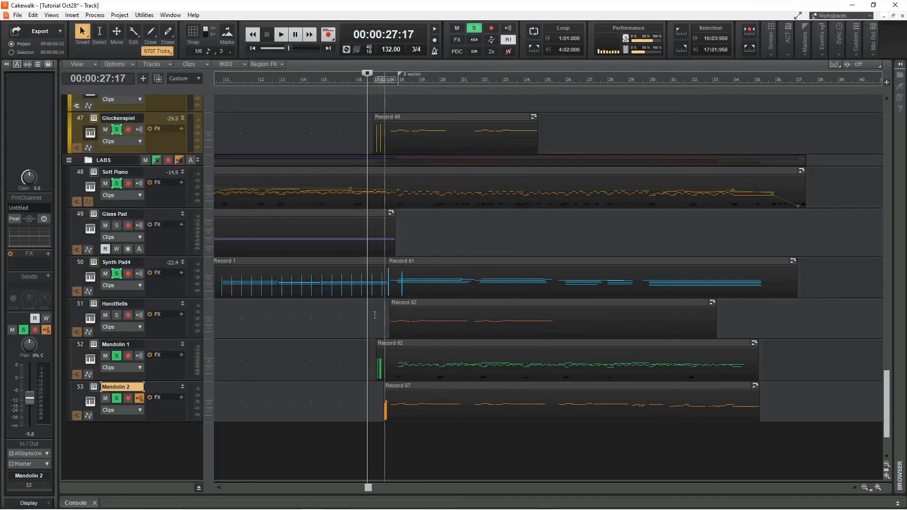
pyautogui.press('space')
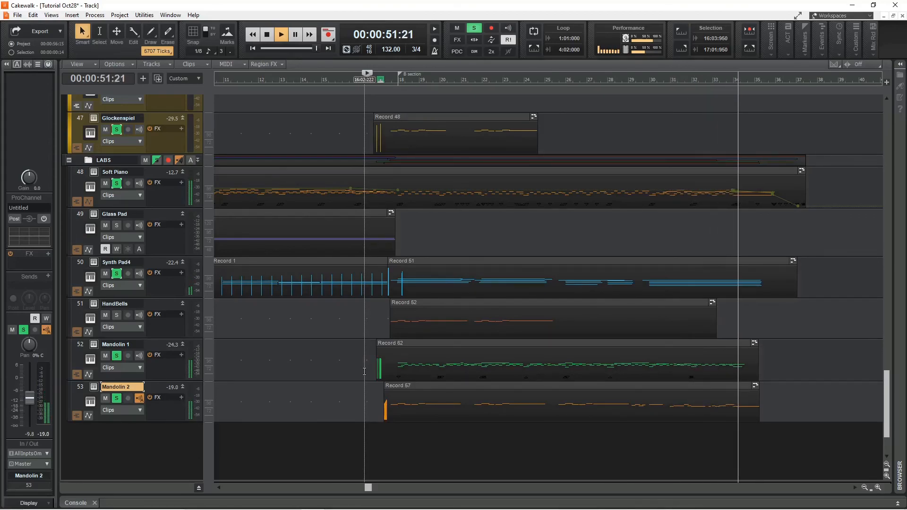
pyautogui.press('space')
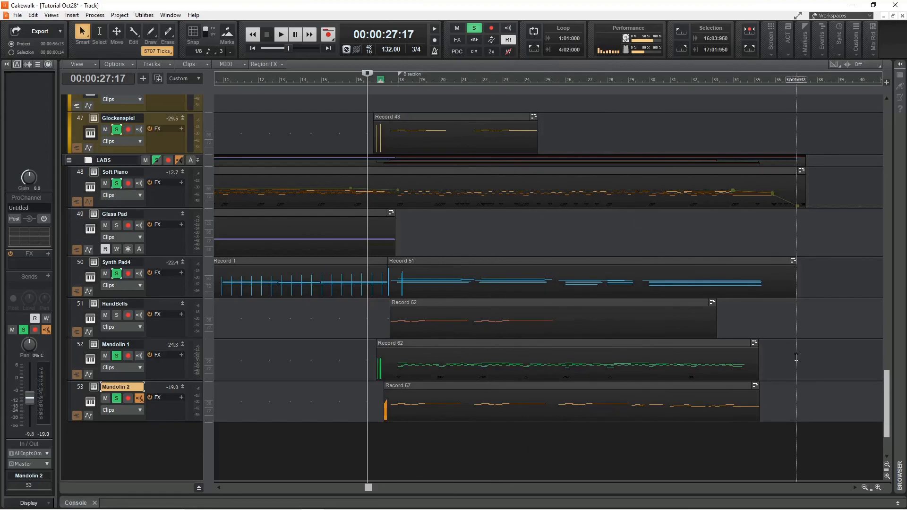
# Clear all track solos in the project.
pyautogui.scroll(5, 795, 357)
pyautogui.scroll(-4, 794, 358)
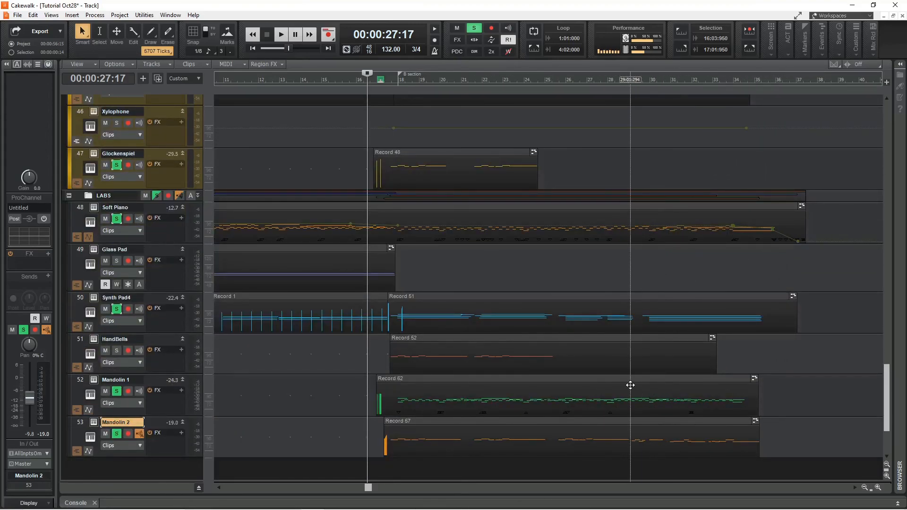
pyautogui.scroll(6, 630, 385)
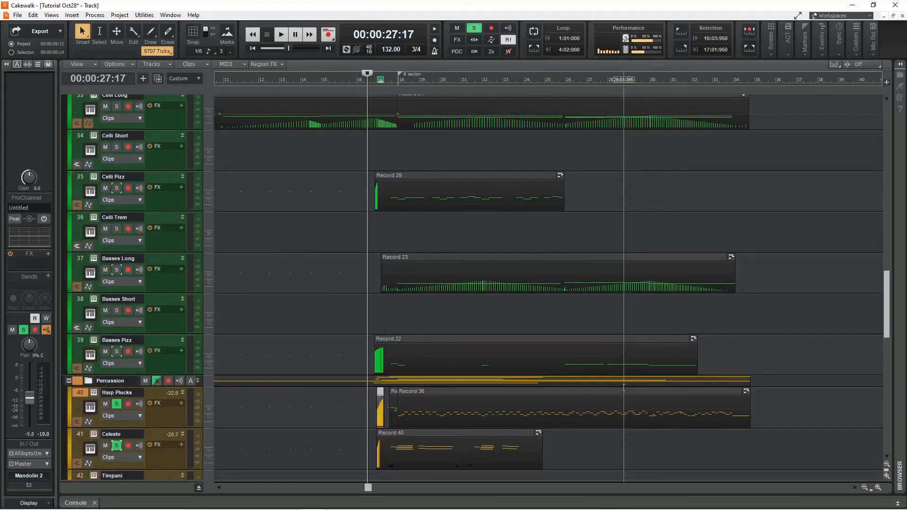
pyautogui.scroll(4, 624, 387)
pyautogui.click(475, 28)
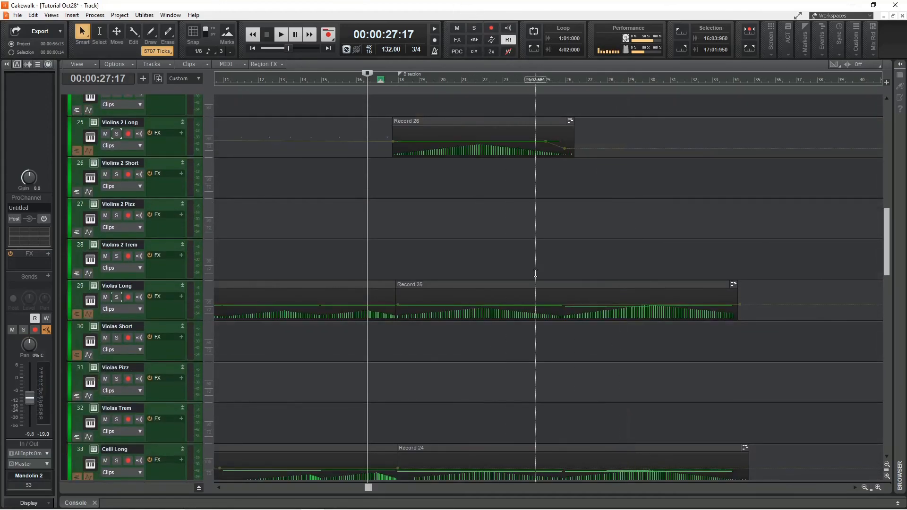
# Return the playhead to bar 17 and play the full arrangement back.
pyautogui.scroll(-4, 536, 264)
pyautogui.rightClick(534, 248)
pyautogui.click(698, 212)
pyautogui.scroll(-2, 614, 236)
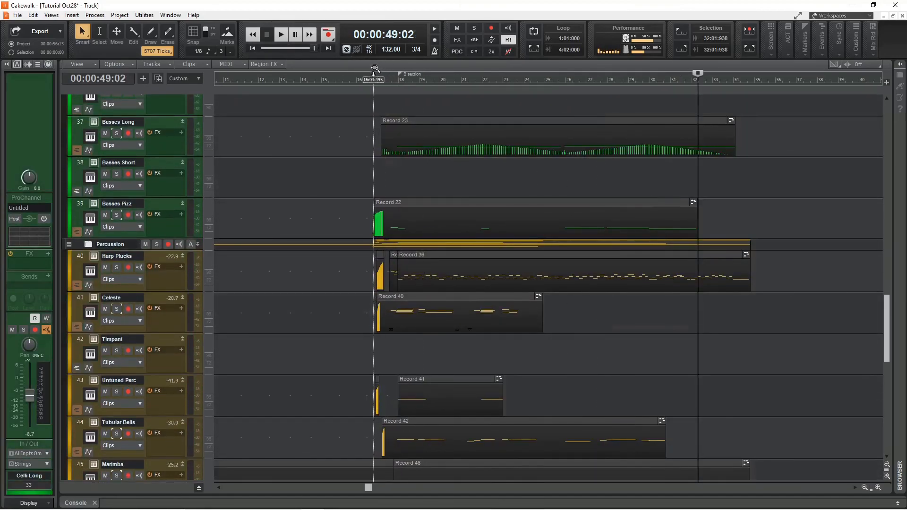
pyautogui.click(374, 70)
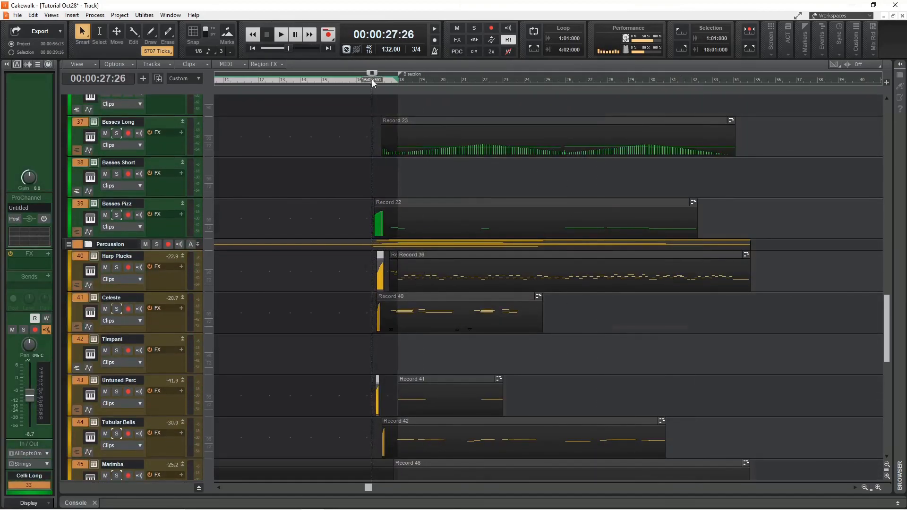
pyautogui.press('space')
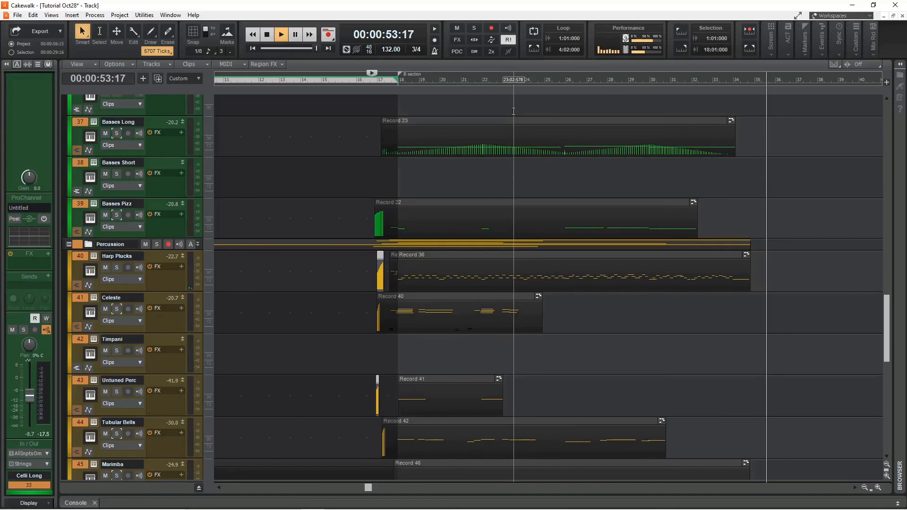
pyautogui.press('space')
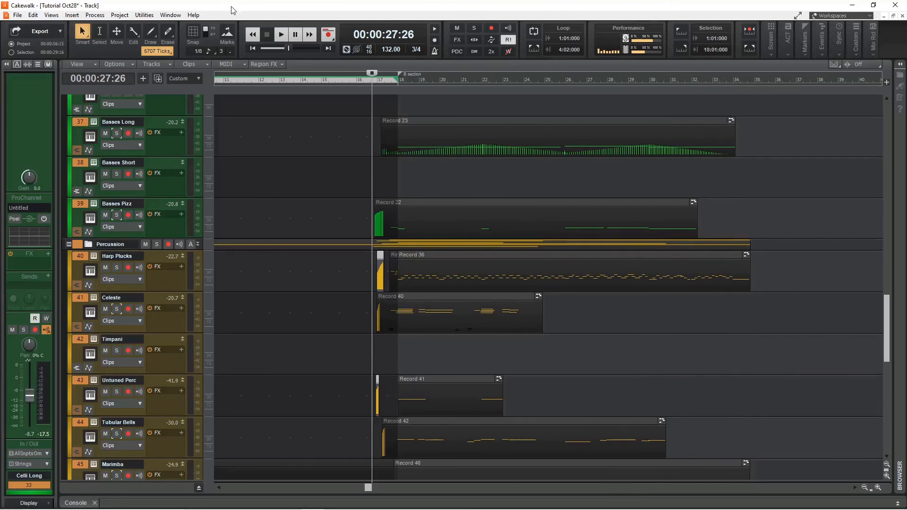
# Open the Console view below the tracks and play the full mix from bar 17.
pyautogui.press('d')
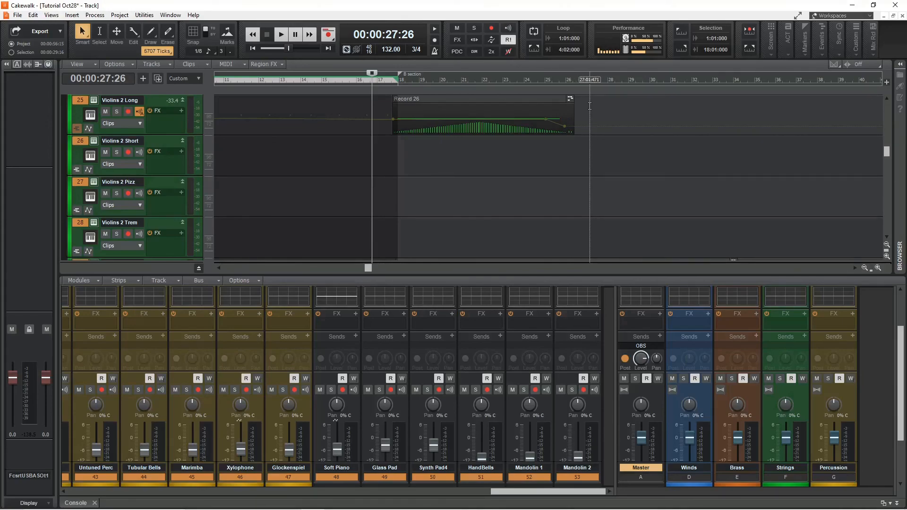
pyautogui.scroll(-2, 590, 198)
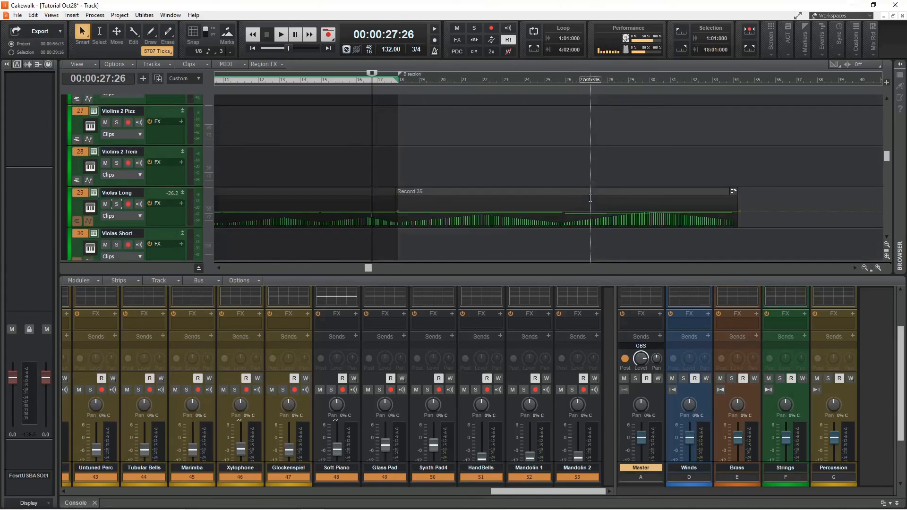
pyautogui.scroll(-3, 424, 378)
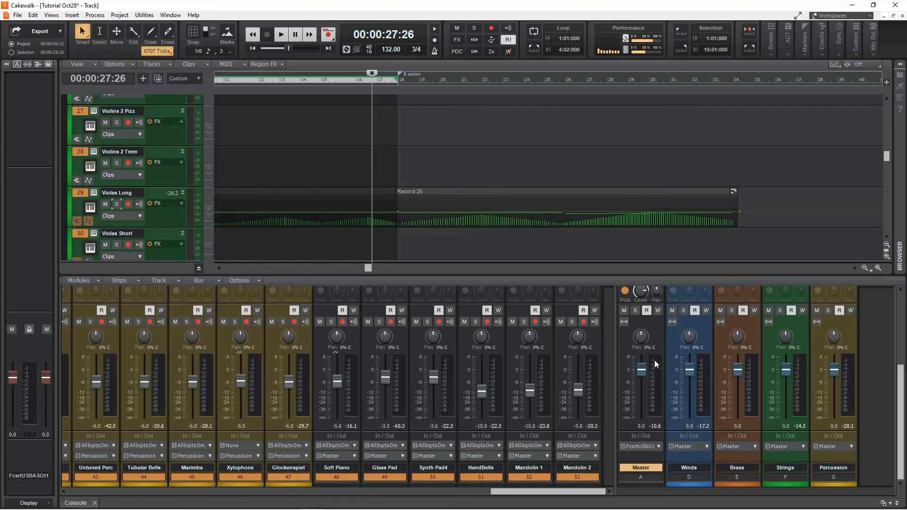
pyautogui.press('space')
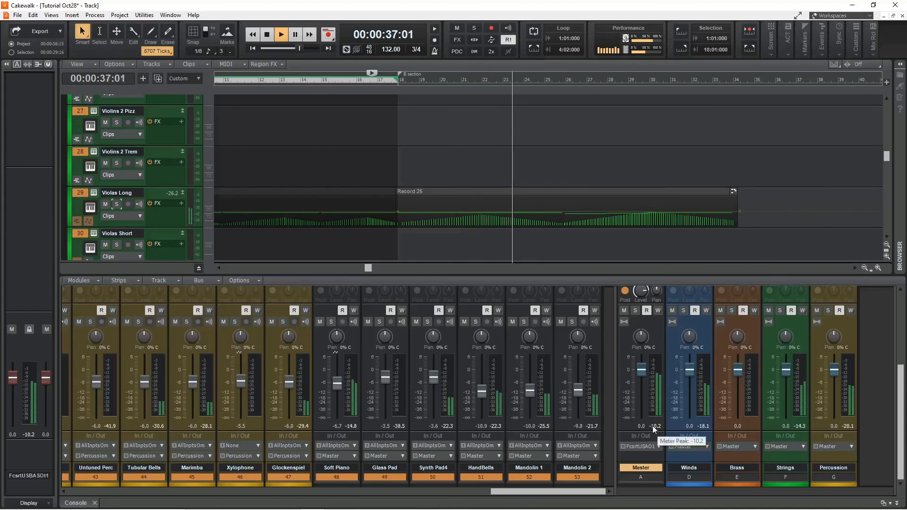
pyautogui.press('space')
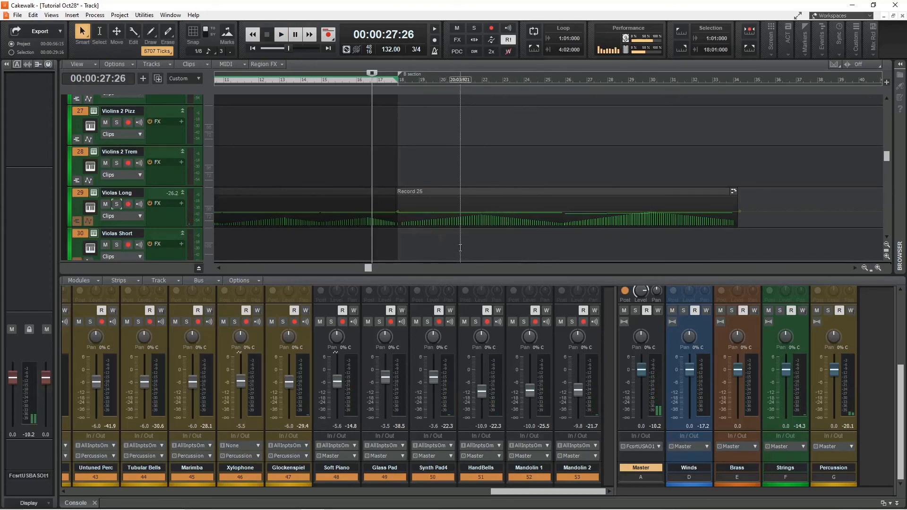
# Browse the Console strips and the track list to review the winds, strings and percussion channels.
pyautogui.moveTo(506, 494); pyautogui.dragTo(311, 494)
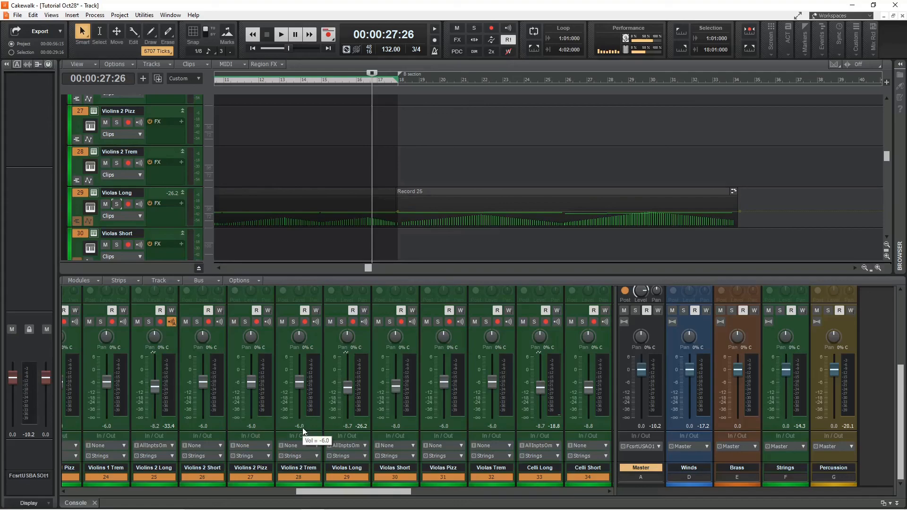
pyautogui.moveTo(345, 491); pyautogui.dragTo(86, 491)
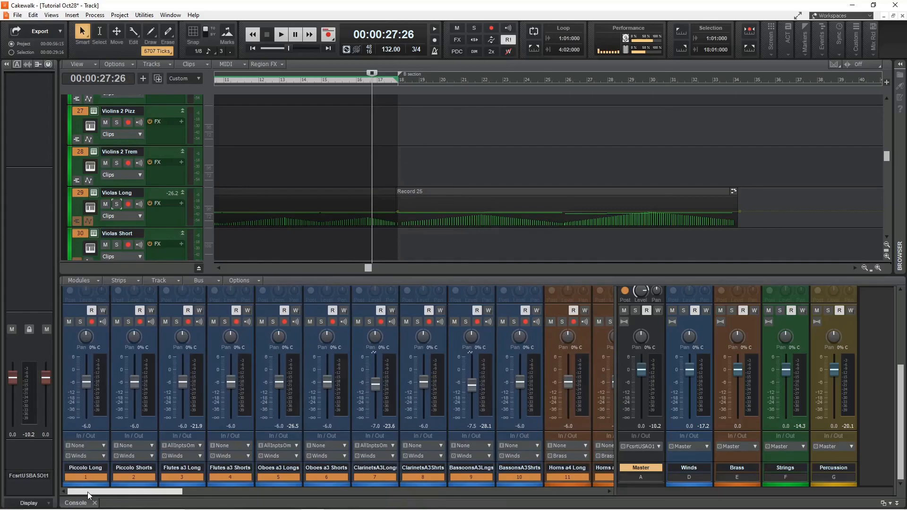
pyautogui.moveTo(173, 490); pyautogui.dragTo(618, 499)
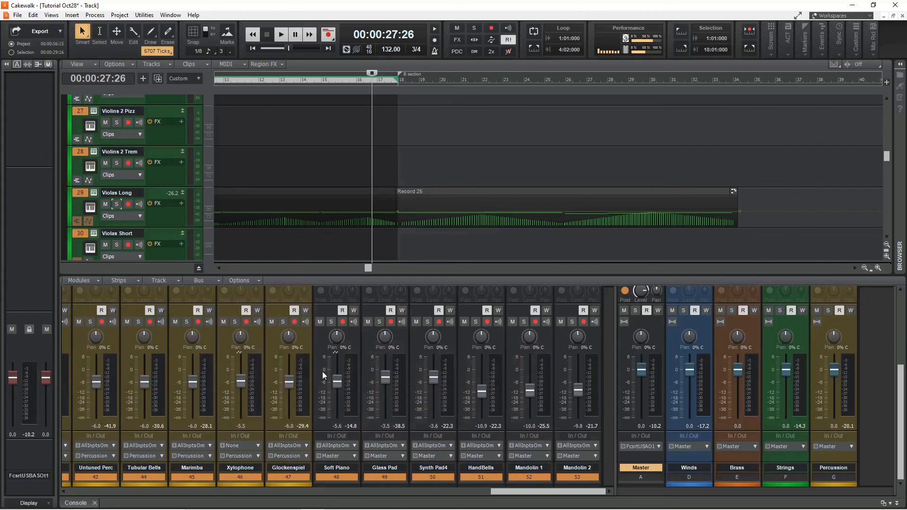
pyautogui.scroll(8, 306, 207)
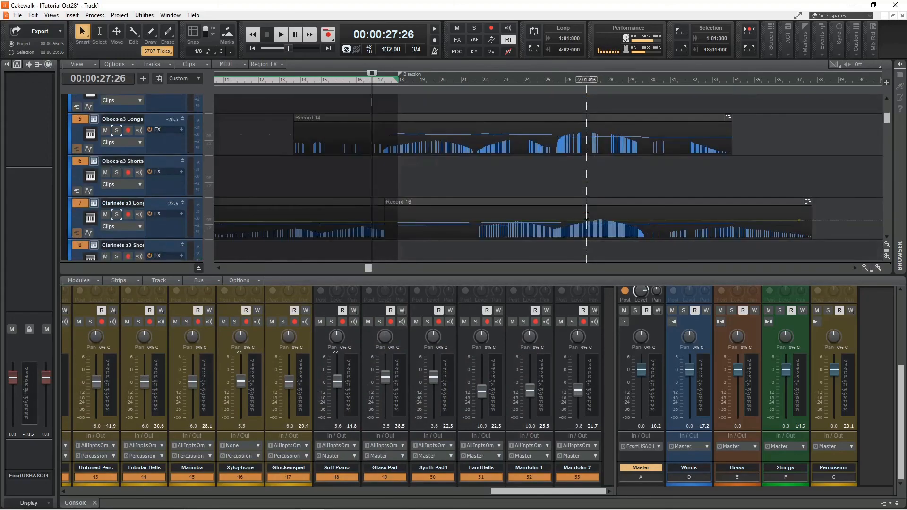
pyautogui.scroll(-2, 425, 208)
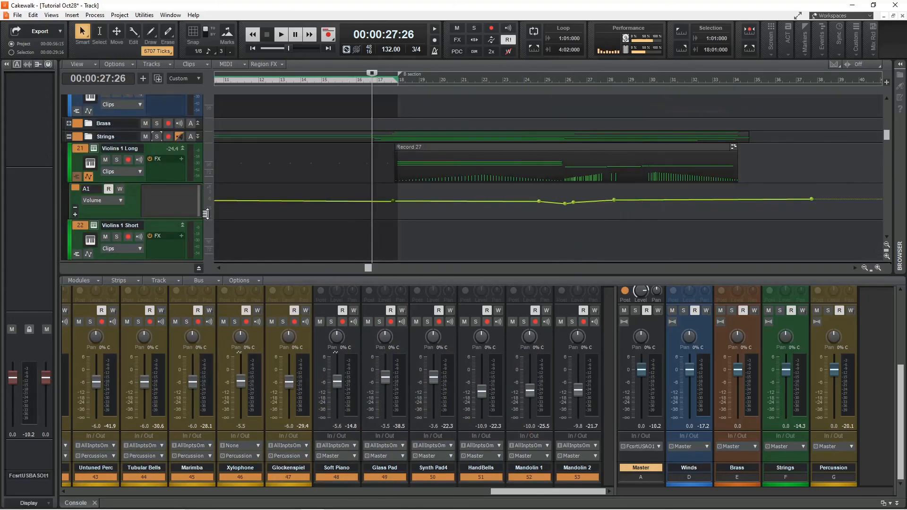
pyautogui.click(76, 209)
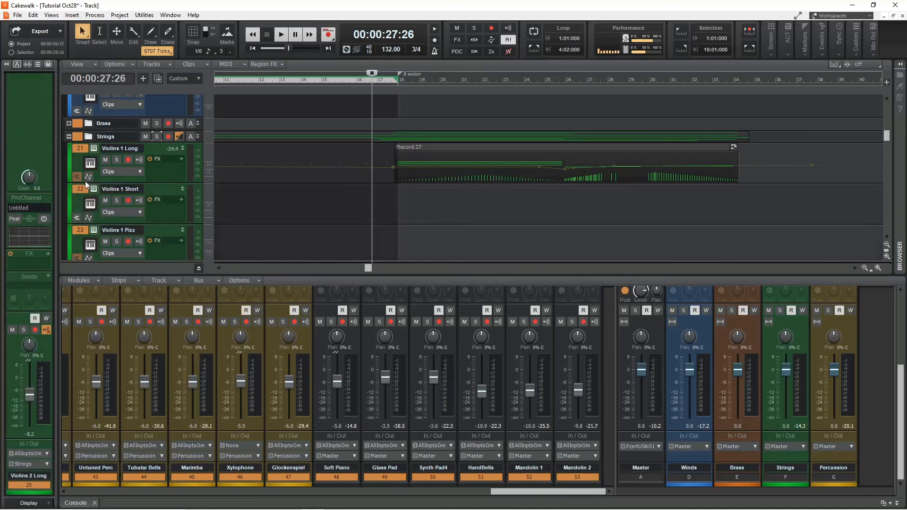
pyautogui.click(89, 177)
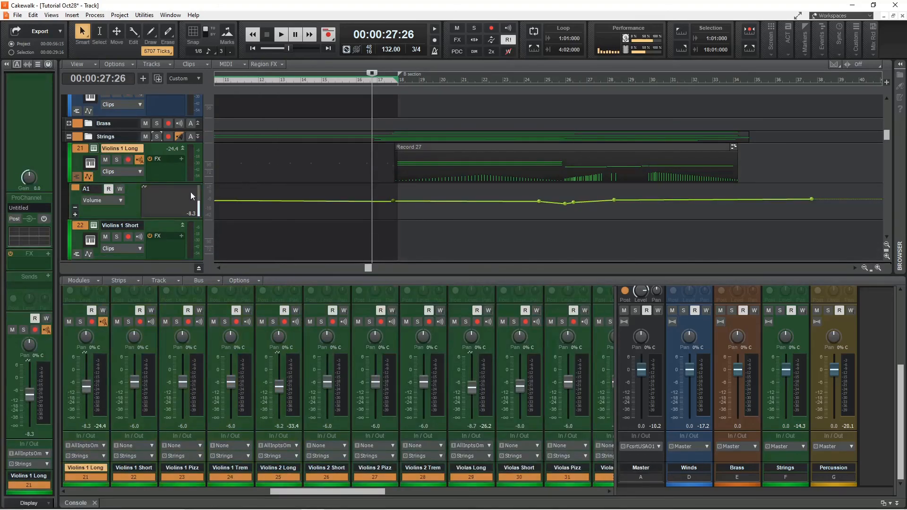
pyautogui.click(117, 199)
pyautogui.click(146, 212)
pyautogui.scroll(-10, 564, 227)
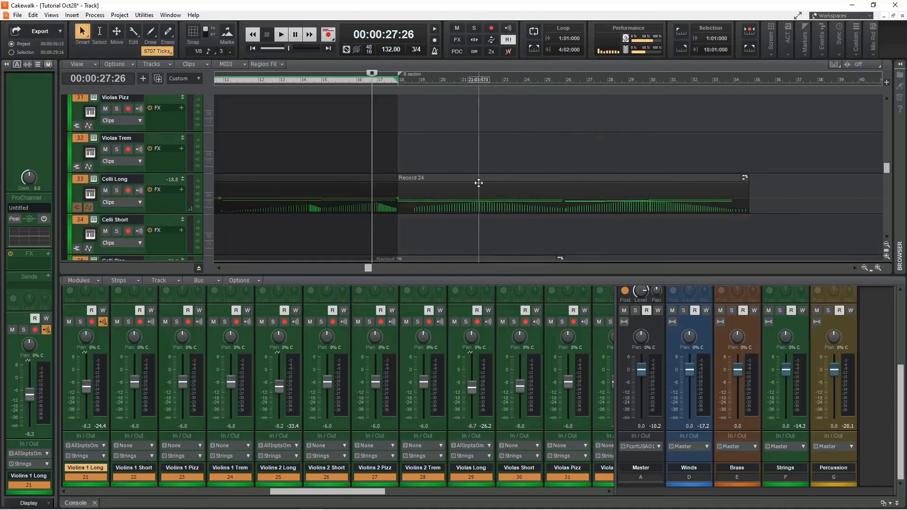
pyautogui.scroll(-5, 704, 180)
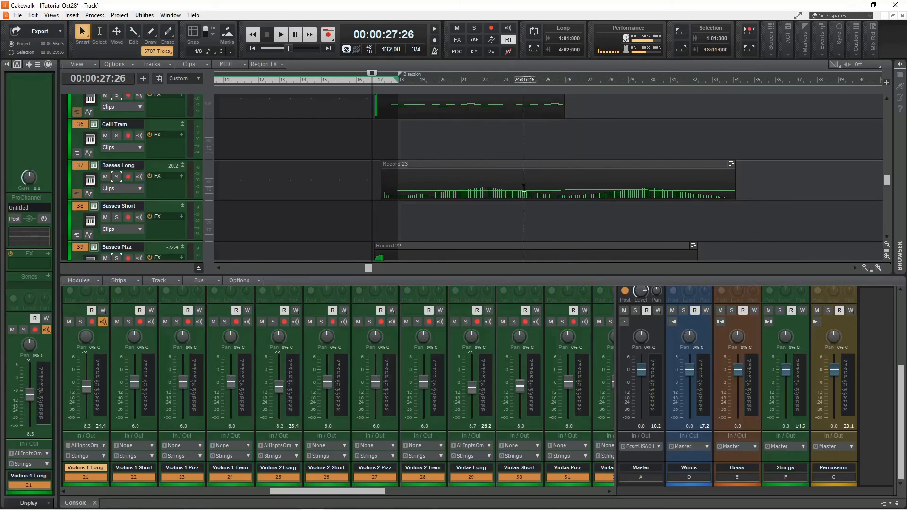
# Insert a new stereo bus in the Console after the Percussion bus.
pyautogui.moveTo(334, 496); pyautogui.dragTo(593, 495)
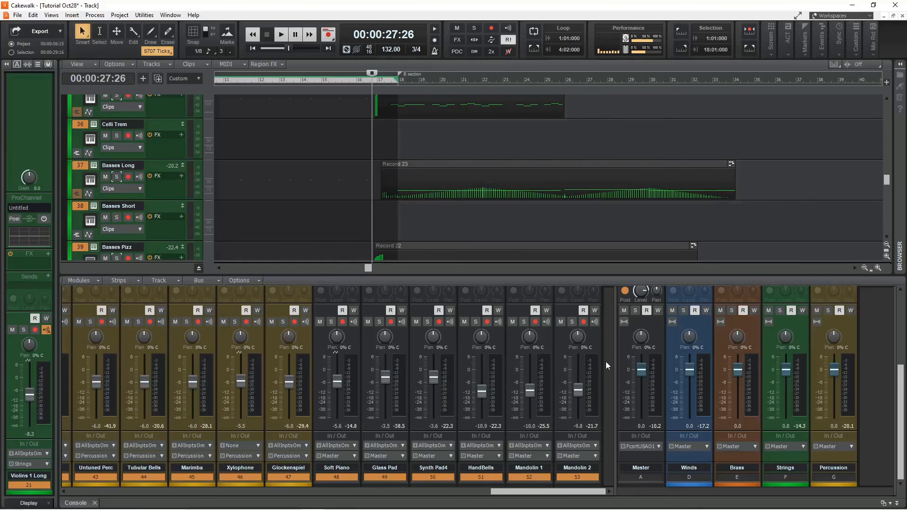
pyautogui.scroll(2, 606, 364)
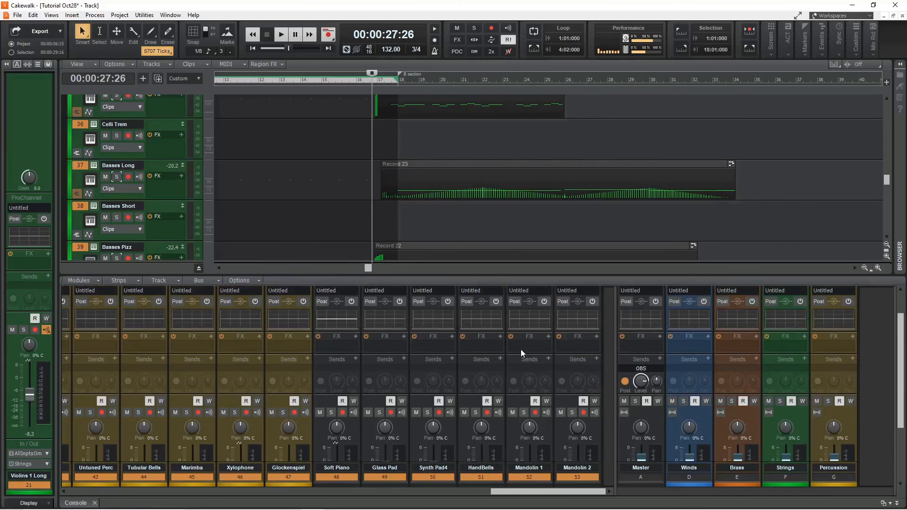
pyautogui.scroll(-3, 605, 366)
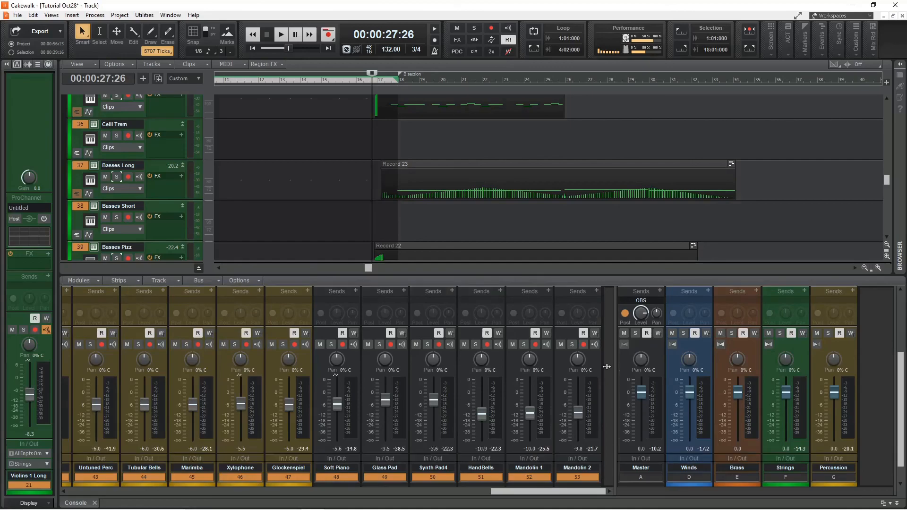
pyautogui.rightClick(874, 378)
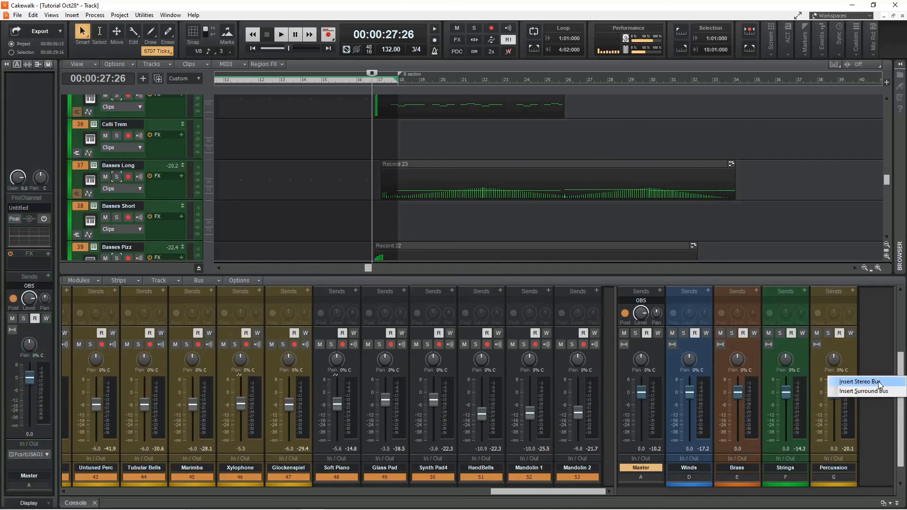
pyautogui.click(878, 381)
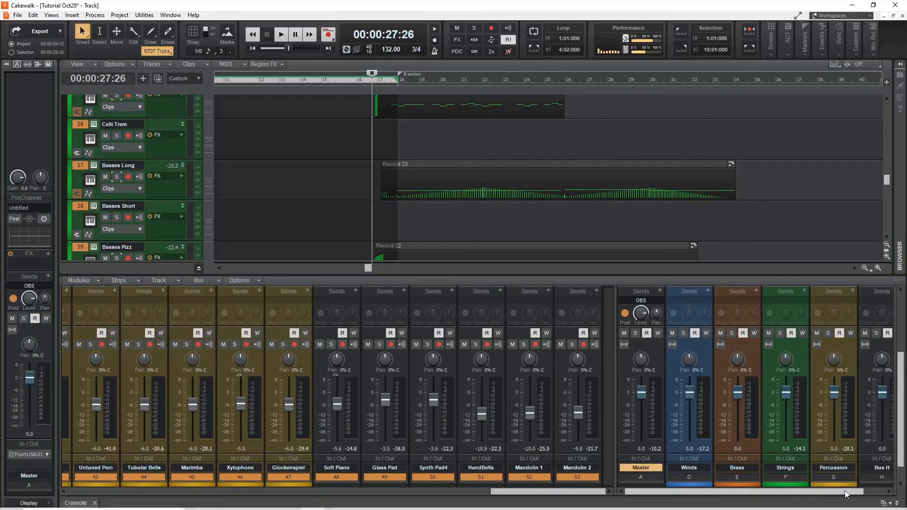
# Insert the BREVERB 2 Cakewalk reverb into Bus H's effects rack.
pyautogui.moveTo(845, 489); pyautogui.dragTo(866, 490)
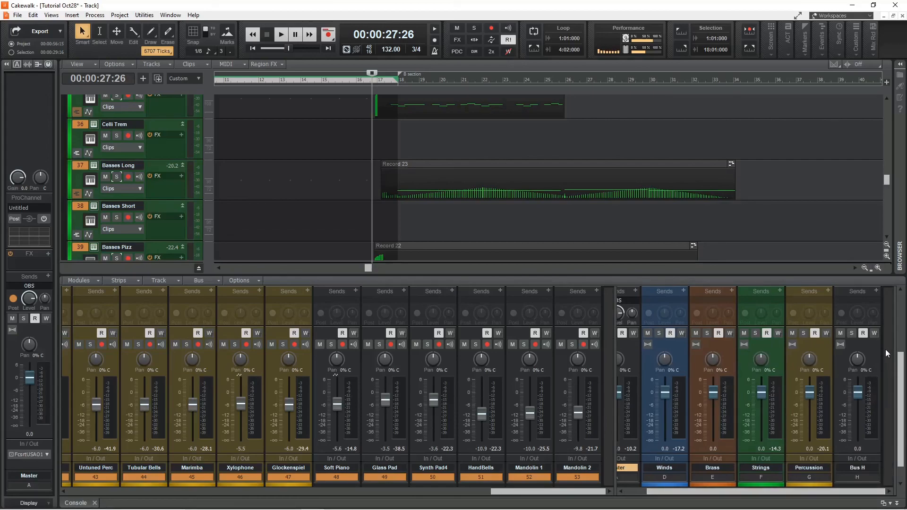
pyautogui.scroll(-2, 886, 402)
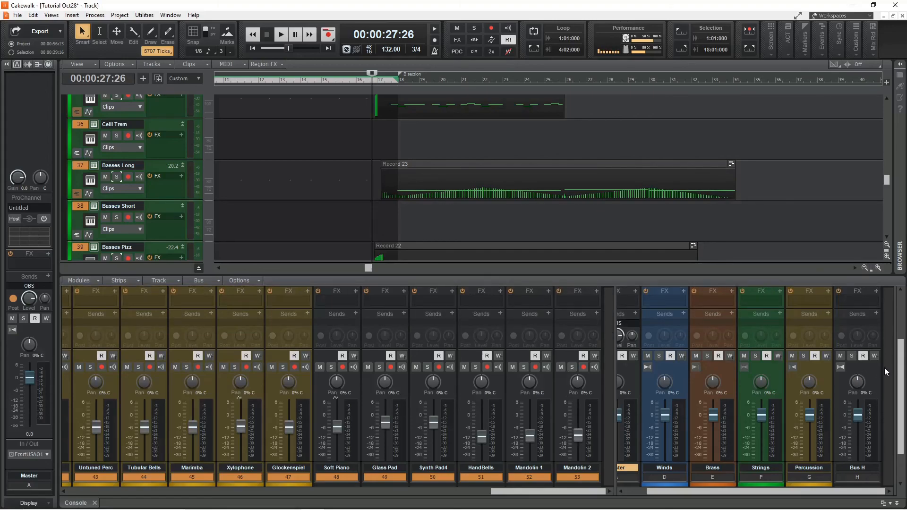
pyautogui.scroll(4, 884, 367)
pyautogui.click(876, 338)
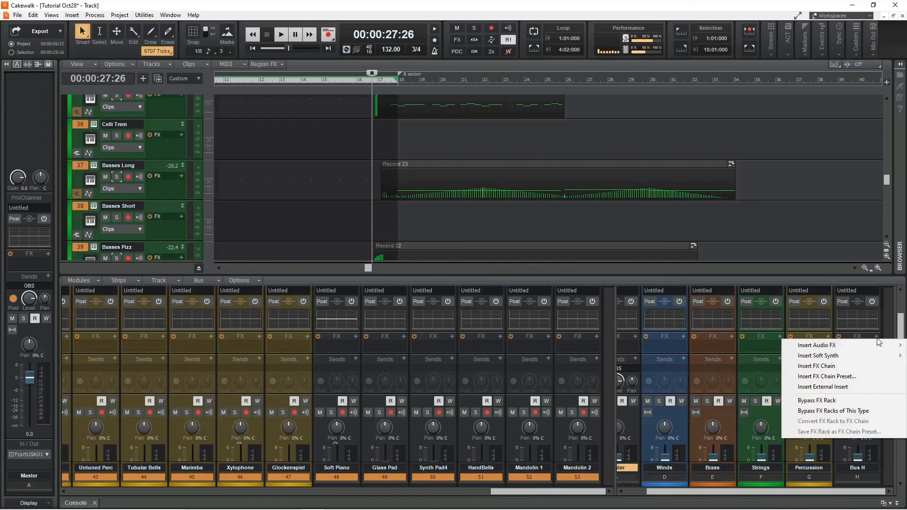
pyautogui.moveTo(884, 348)
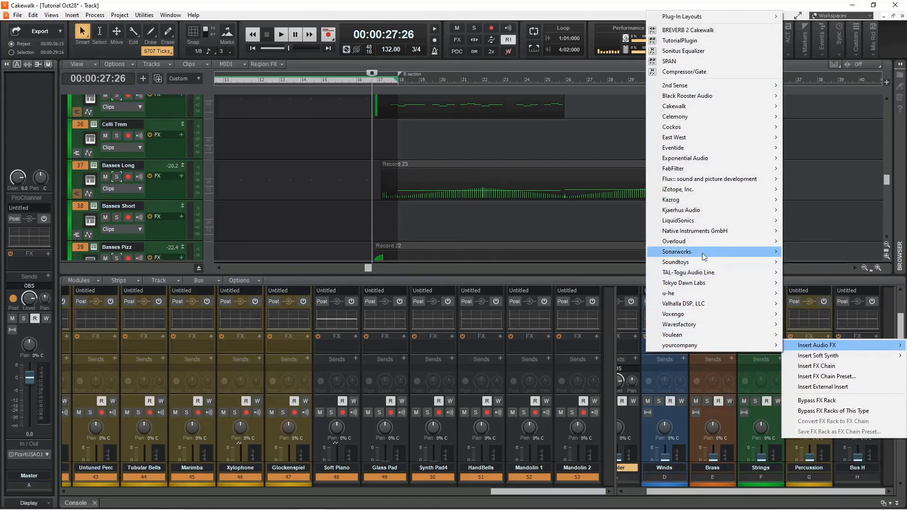
pyautogui.moveTo(702, 243)
pyautogui.click(817, 242)
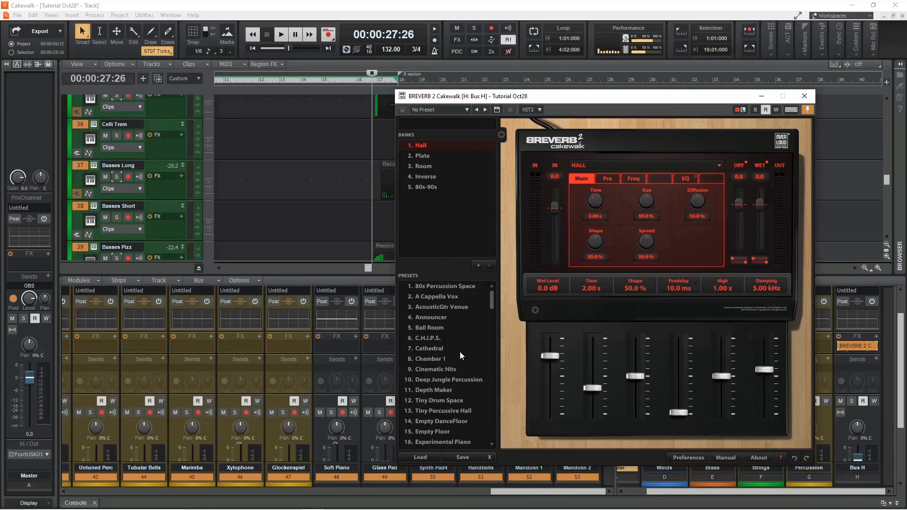
# Load the Warm Orchestra preset in the reverb, pull its dry level fully down, and move the plugin window aside.
pyautogui.scroll(-6, 463, 344)
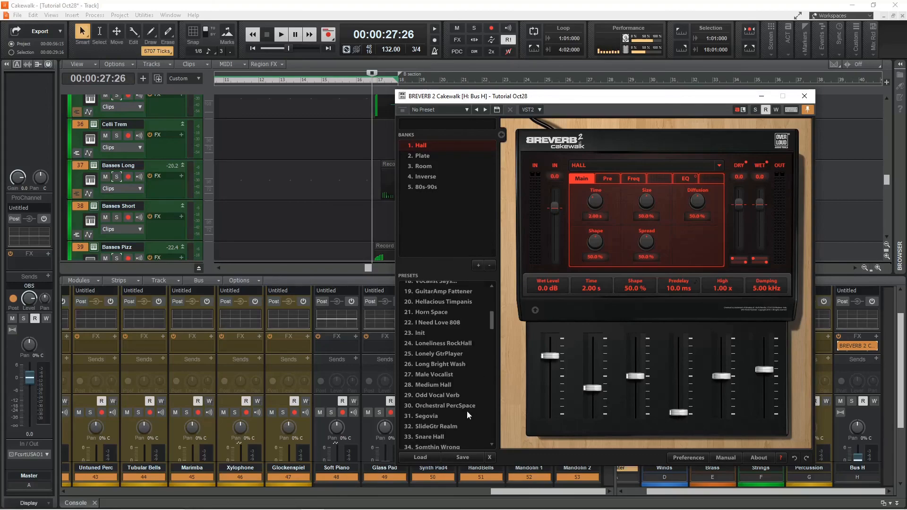
pyautogui.scroll(-3, 453, 347)
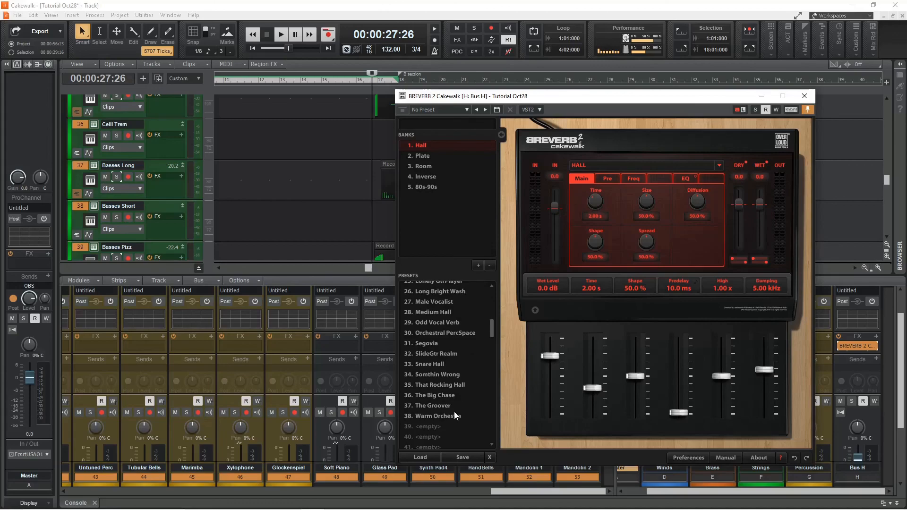
pyautogui.doubleClick(431, 421)
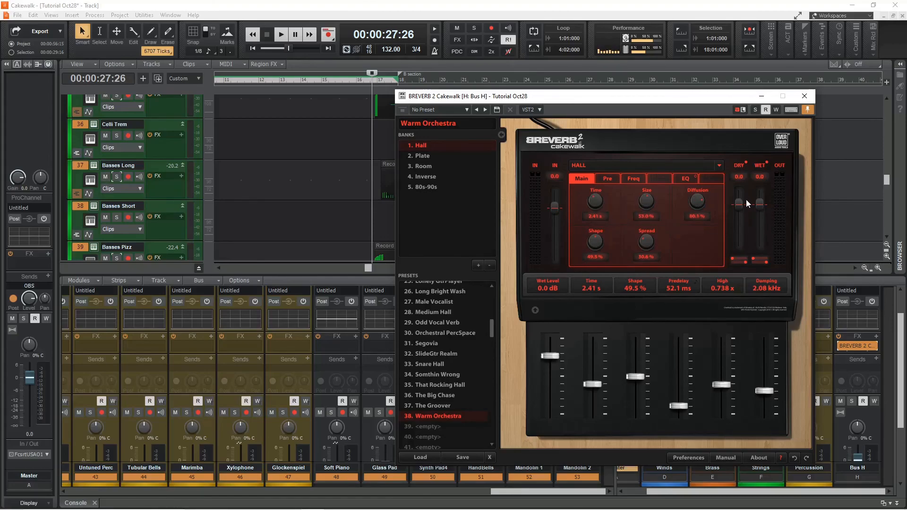
pyautogui.moveTo(739, 203); pyautogui.dragTo(739, 244)
pyautogui.moveTo(558, 101); pyautogui.dragTo(656, 100)
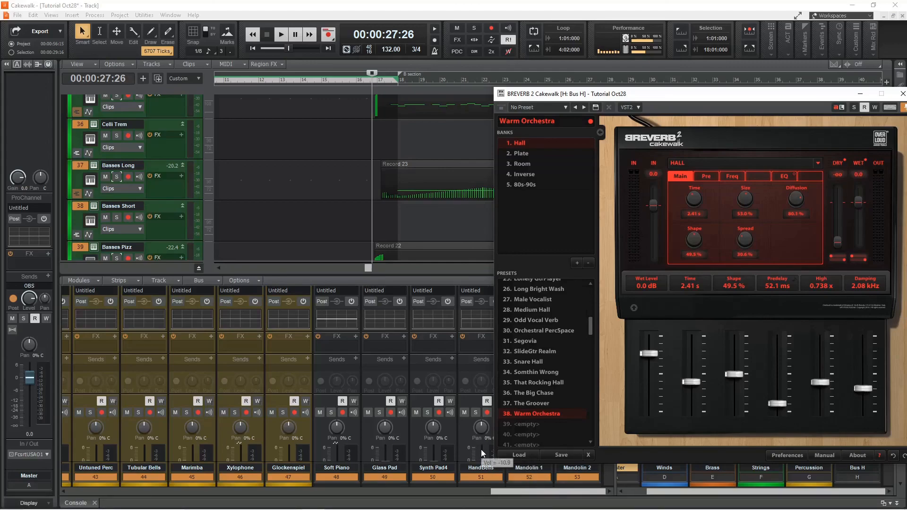
pyautogui.moveTo(711, 97); pyautogui.dragTo(249, 94)
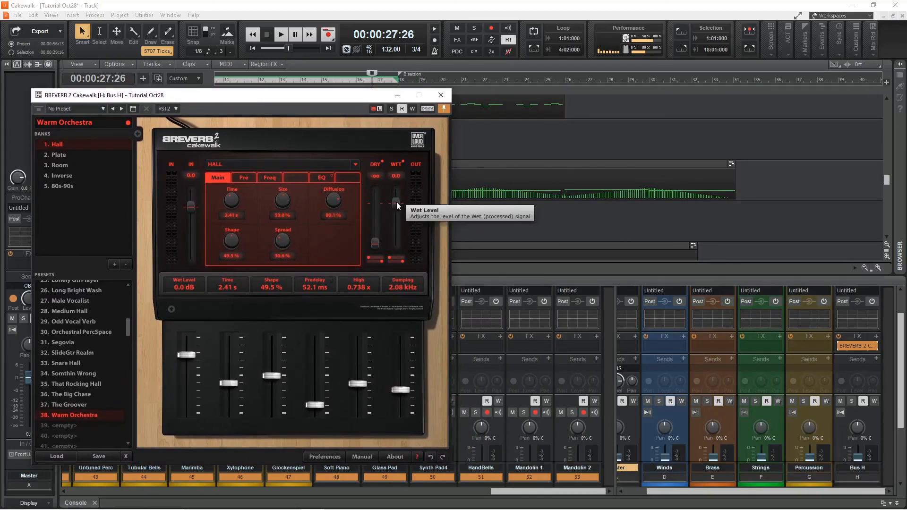
# Add sends to Bus H on the HandBells, Mandolin 1 and Mandolin 2 channels.
pyautogui.rightClick(500, 335)
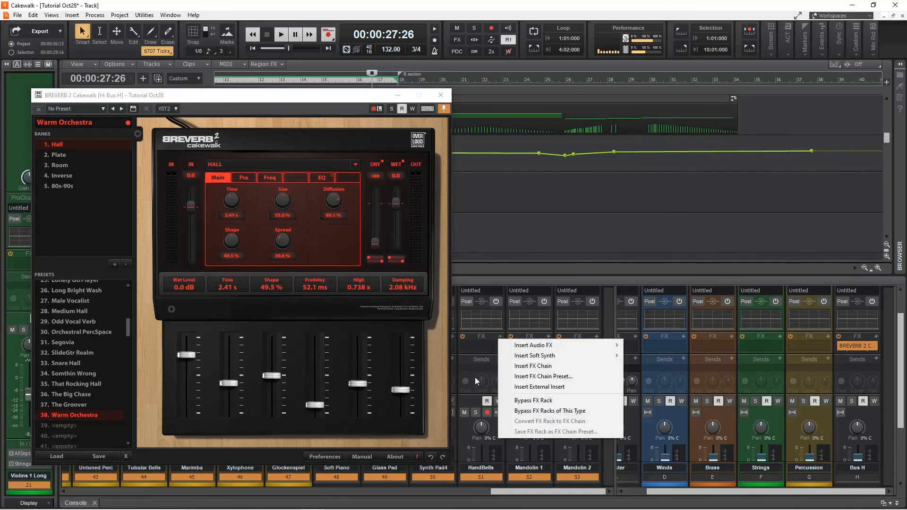
pyautogui.click(474, 377)
pyautogui.click(499, 358)
pyautogui.click(541, 303)
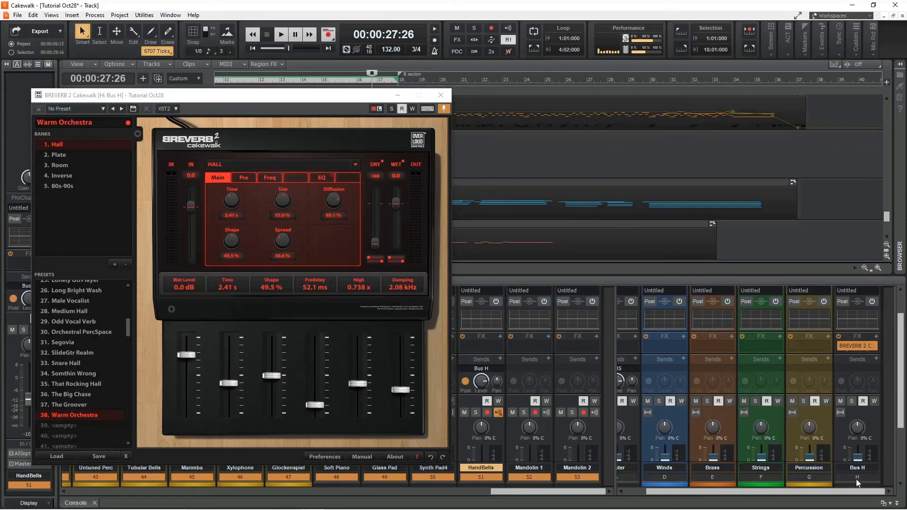
pyautogui.click(547, 359)
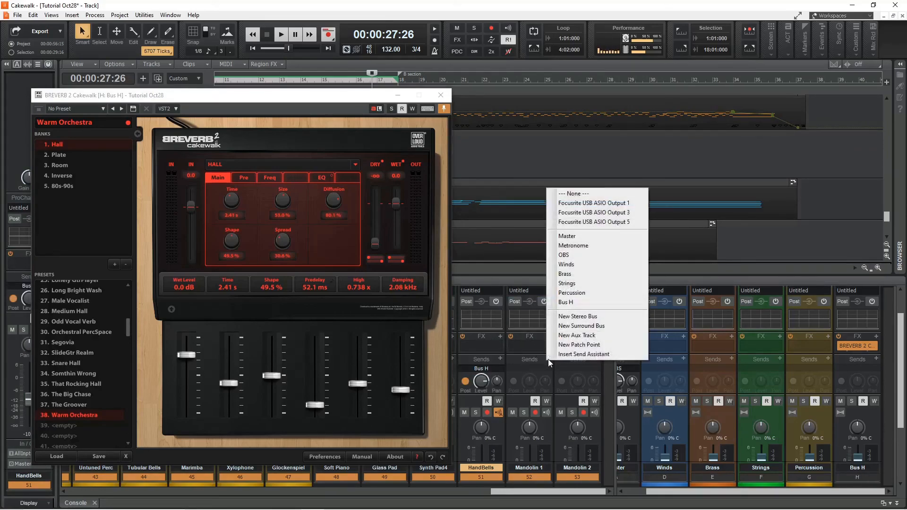
pyautogui.click(598, 303)
pyautogui.click(596, 359)
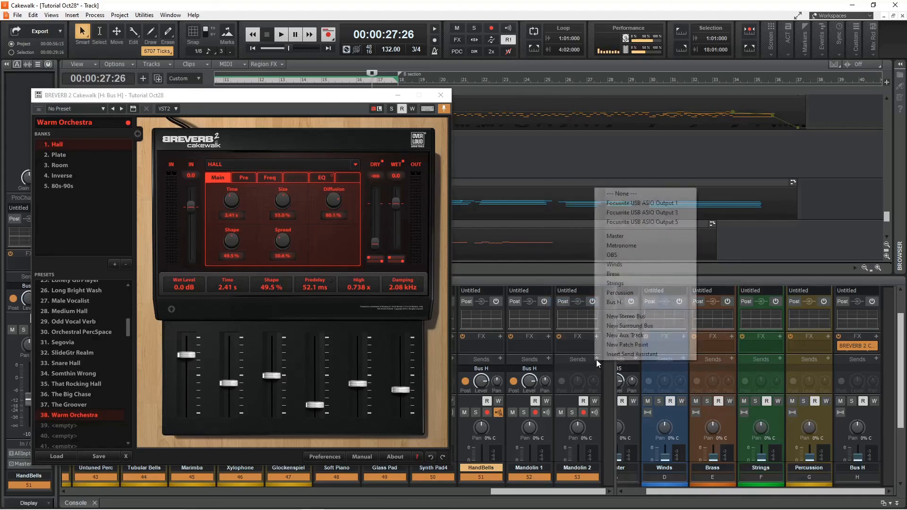
pyautogui.click(627, 306)
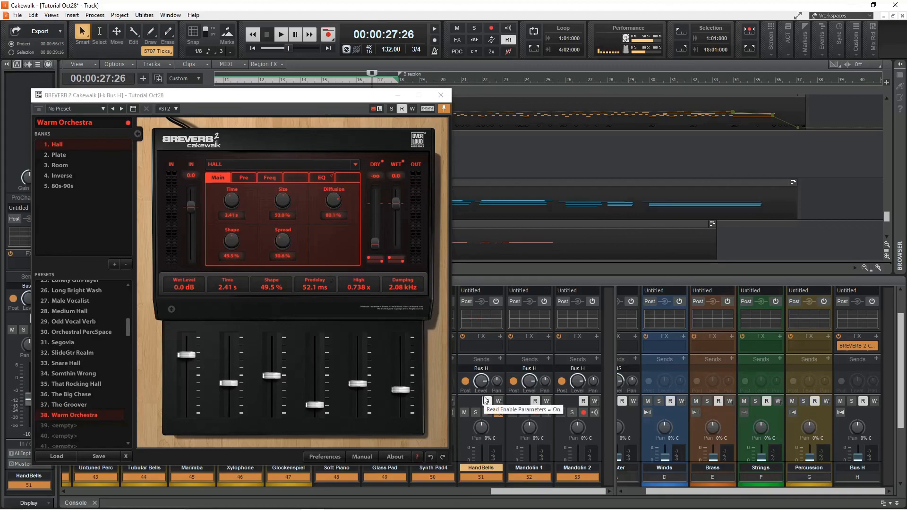
# Solo the HandBells channel in the Console.
pyautogui.click(465, 382)
pyautogui.click(466, 382)
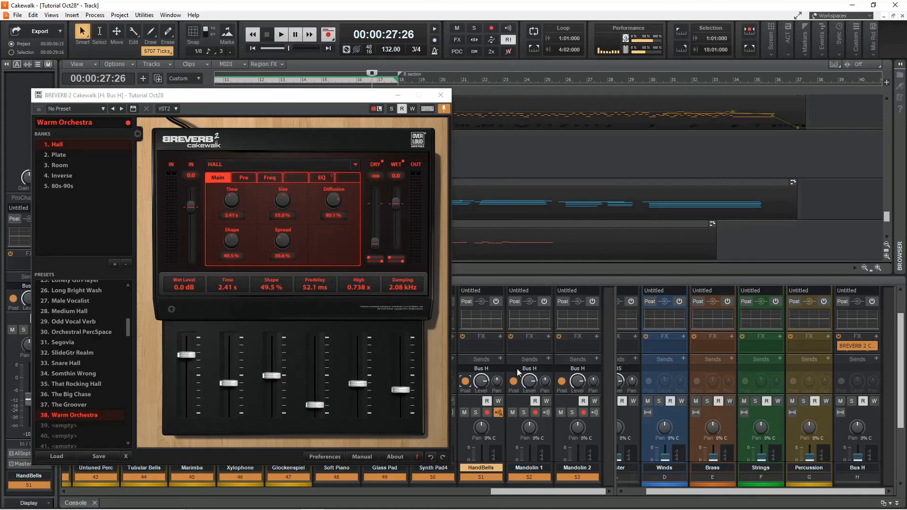
pyautogui.scroll(-5, 603, 424)
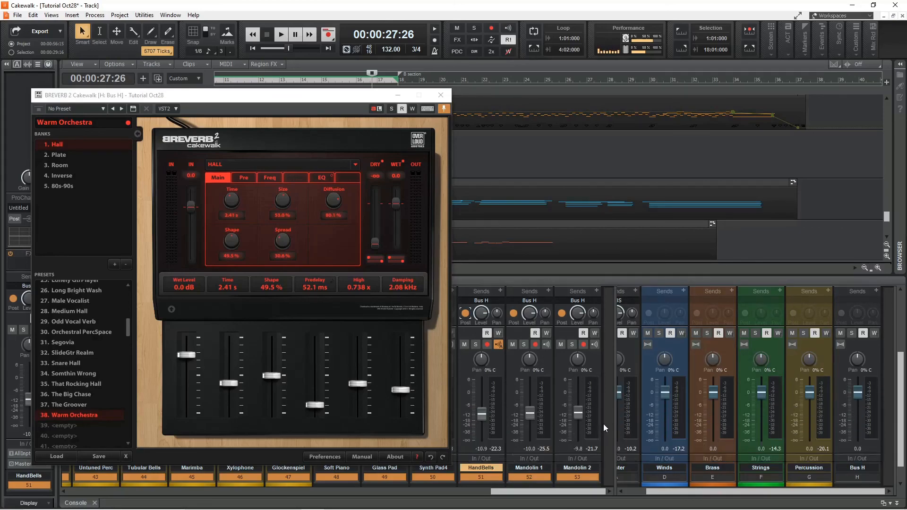
pyautogui.click(476, 345)
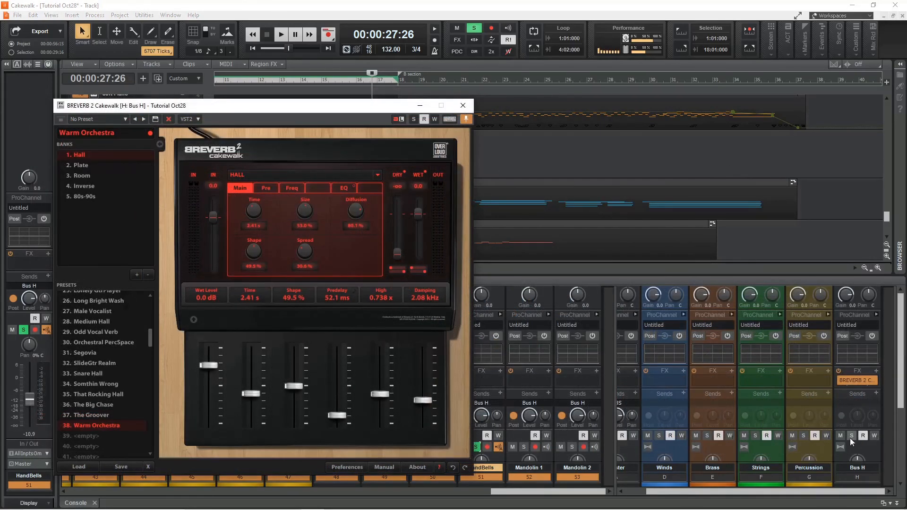
# Play the soloed HandBells with Bus H muted, then unmute Bus H and play again to compare.
pyautogui.click(840, 435)
pyautogui.press('space')
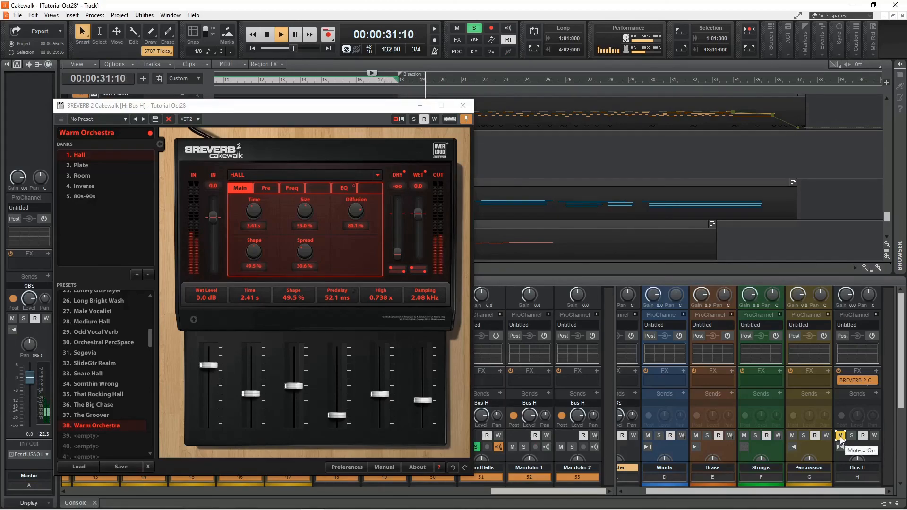
pyautogui.press('space')
pyautogui.click(842, 438)
pyautogui.press('space')
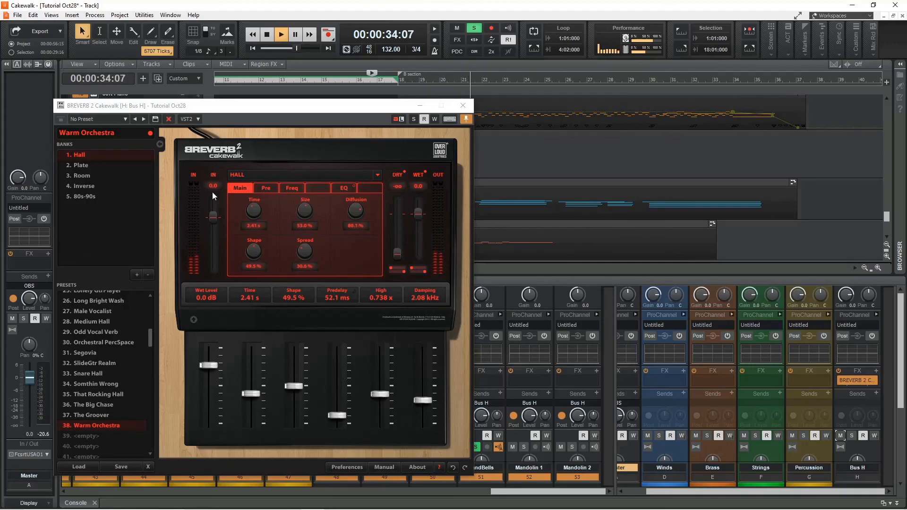
# Shorten the reverb Time to 1.33 s and set Size to about 50.2% while auditioning playback.
pyautogui.moveTo(304, 212); pyautogui.dragTo(254, 221)
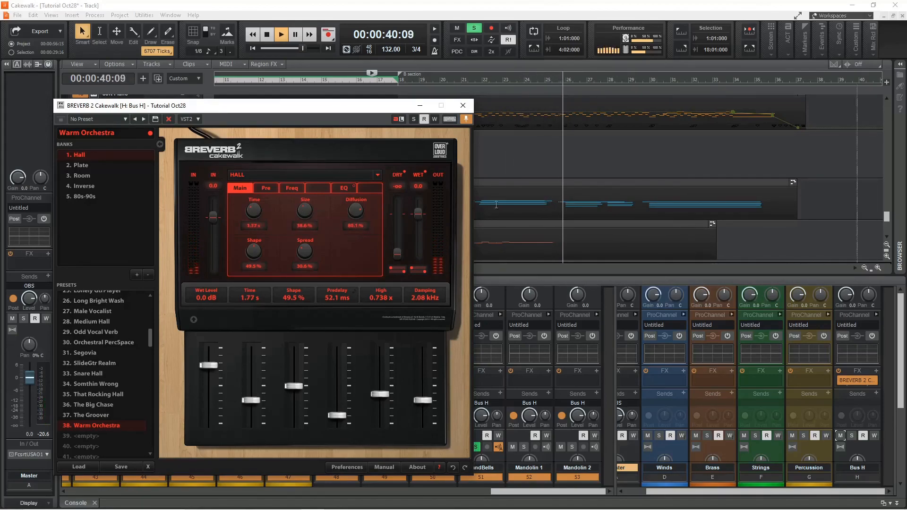
pyautogui.press('space')
pyautogui.press('space')
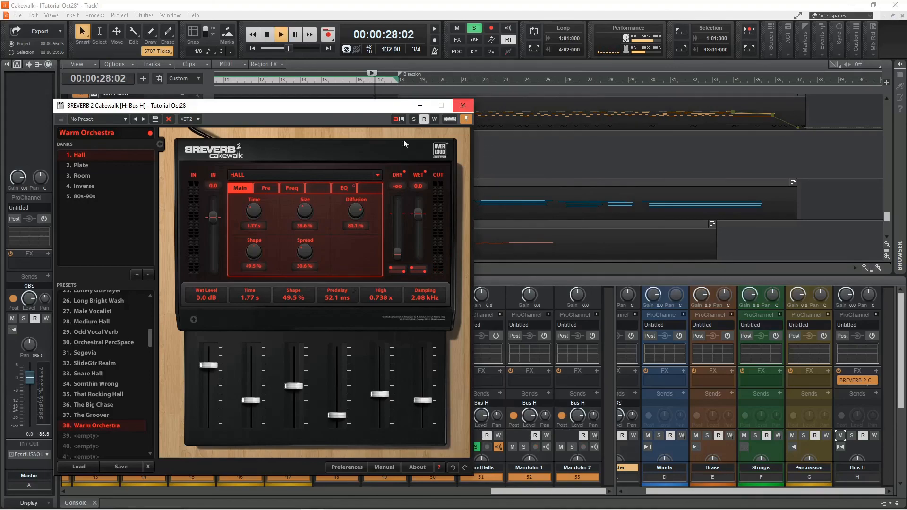
pyautogui.moveTo(298, 217); pyautogui.dragTo(305, 225)
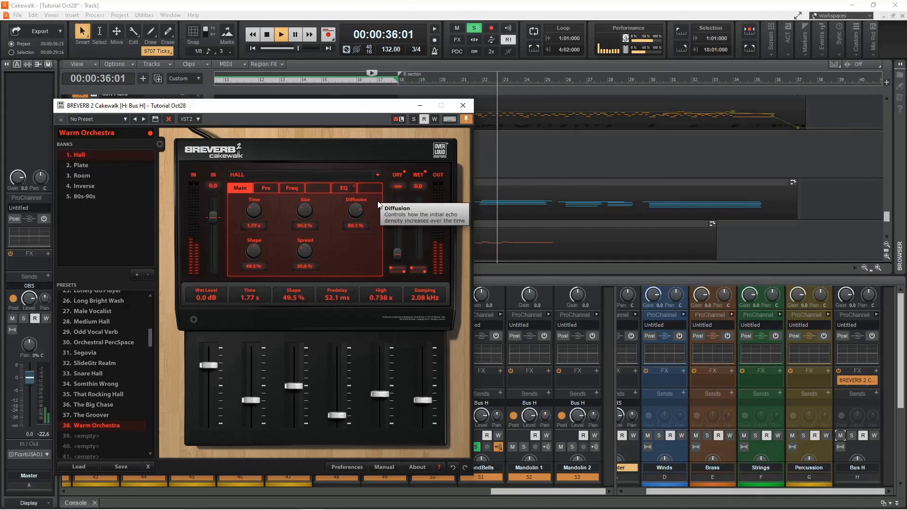
pyautogui.moveTo(251, 217); pyautogui.dragTo(253, 224)
pyautogui.press('space')
pyautogui.press('space')
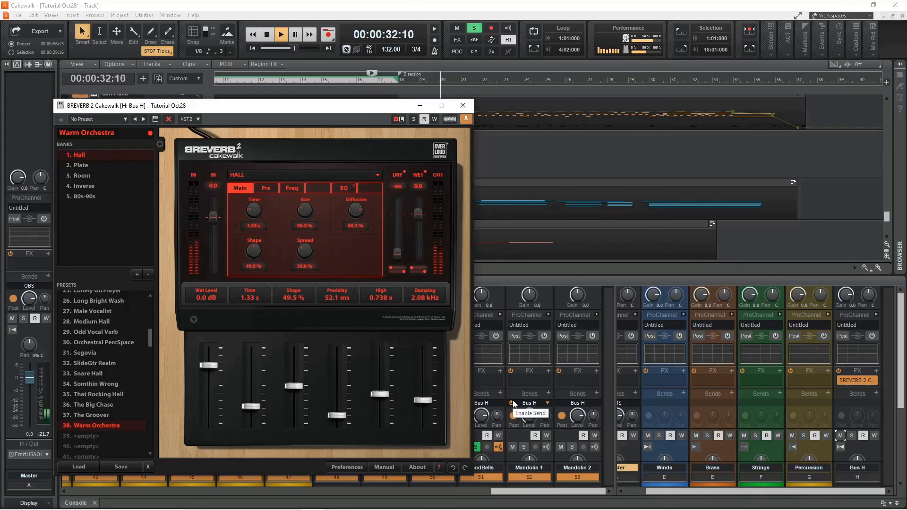
# Adjust the HandBells send level to Bus H and reduce the reverb Size to 43.4% during playback.
pyautogui.click(511, 403)
pyautogui.press('space')
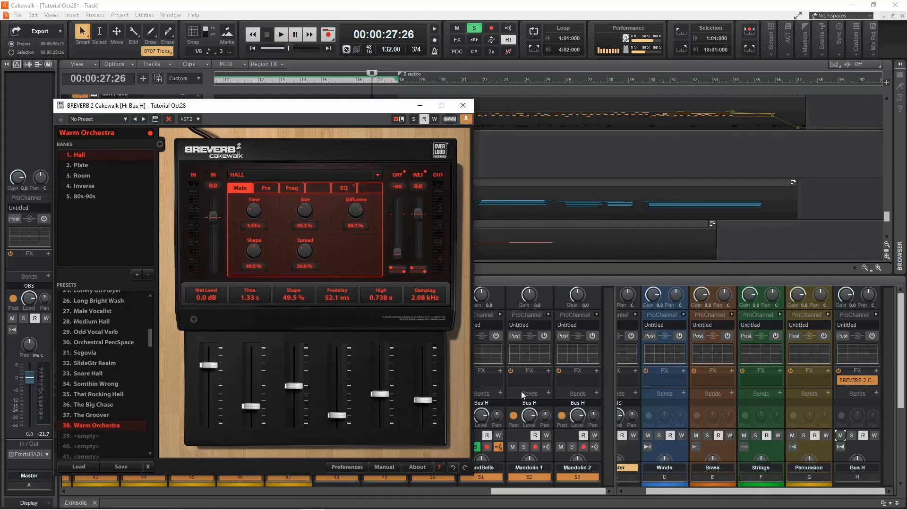
pyautogui.click(480, 418)
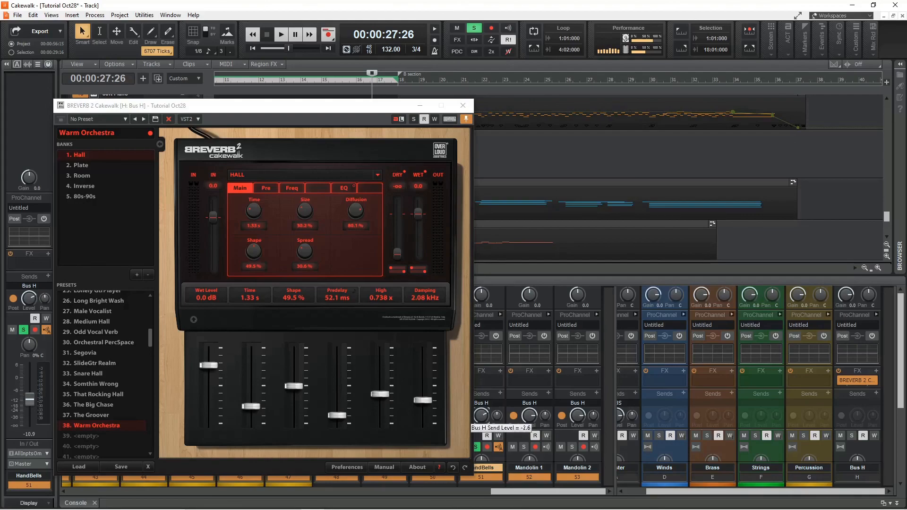
pyautogui.press('space')
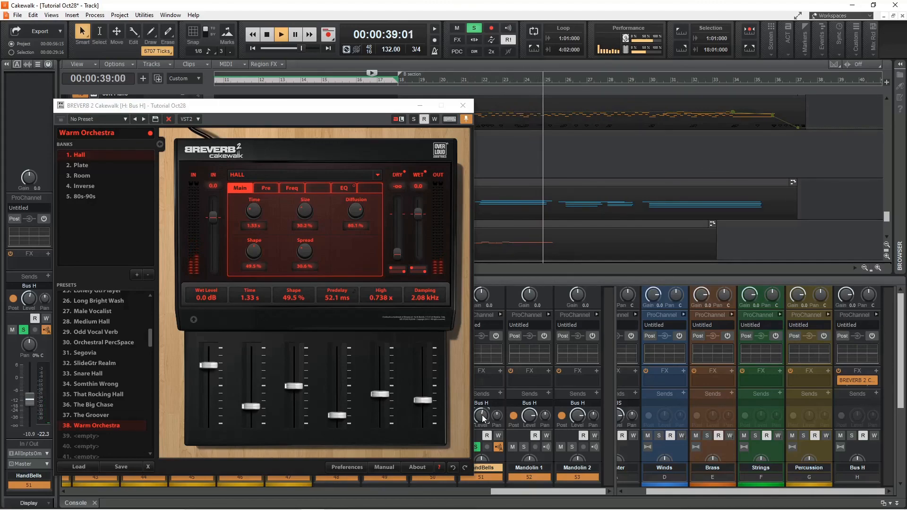
pyautogui.click(475, 81)
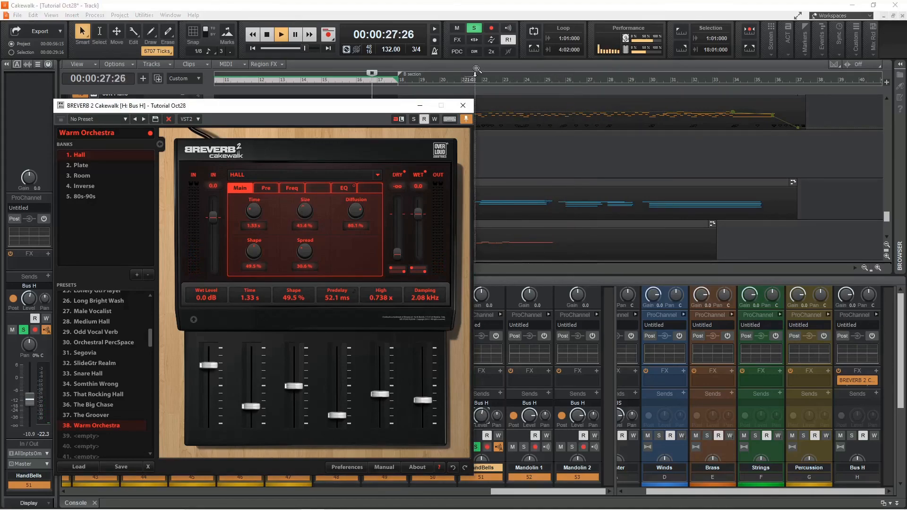
pyautogui.moveTo(304, 212); pyautogui.dragTo(304, 208)
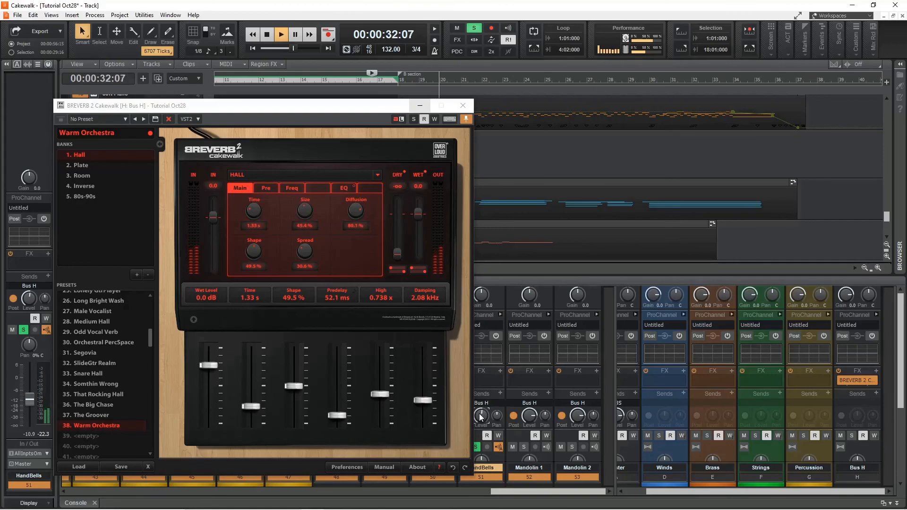
pyautogui.press('space')
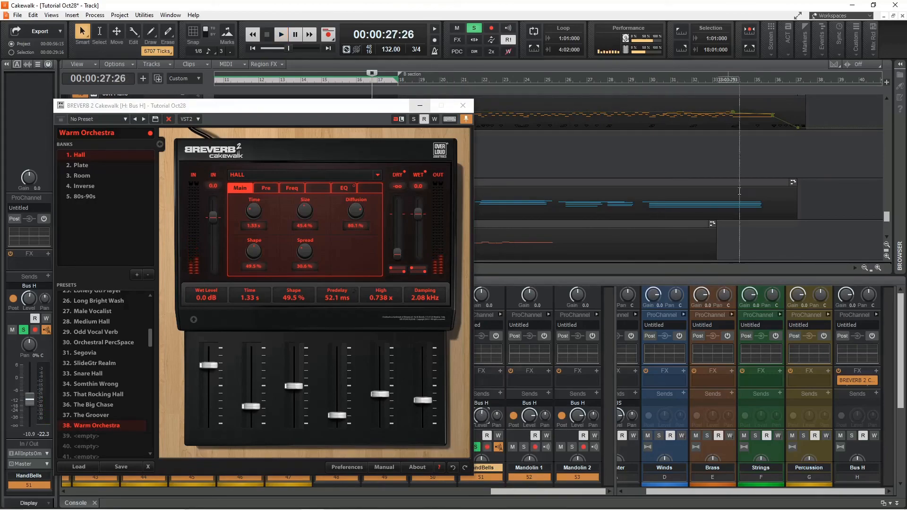
# Close the reverb window, solo Mandolin 1 and Mandolin 2, and play them back.
pyautogui.click(463, 106)
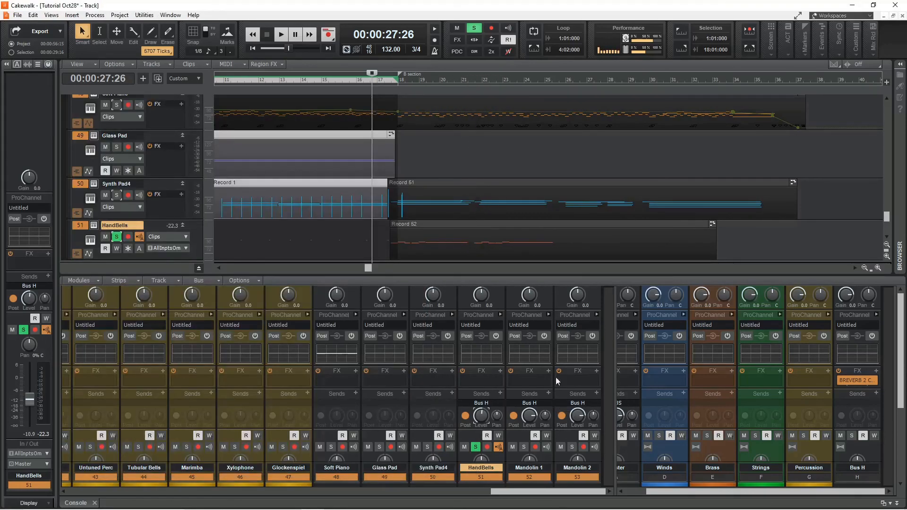
pyautogui.click(523, 446)
pyautogui.click(572, 447)
pyautogui.press('space')
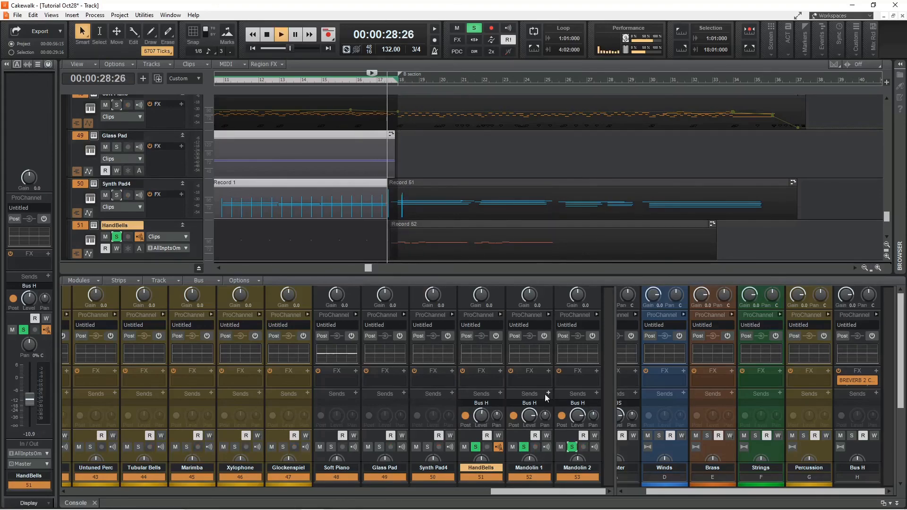
pyautogui.moveTo(530, 417)
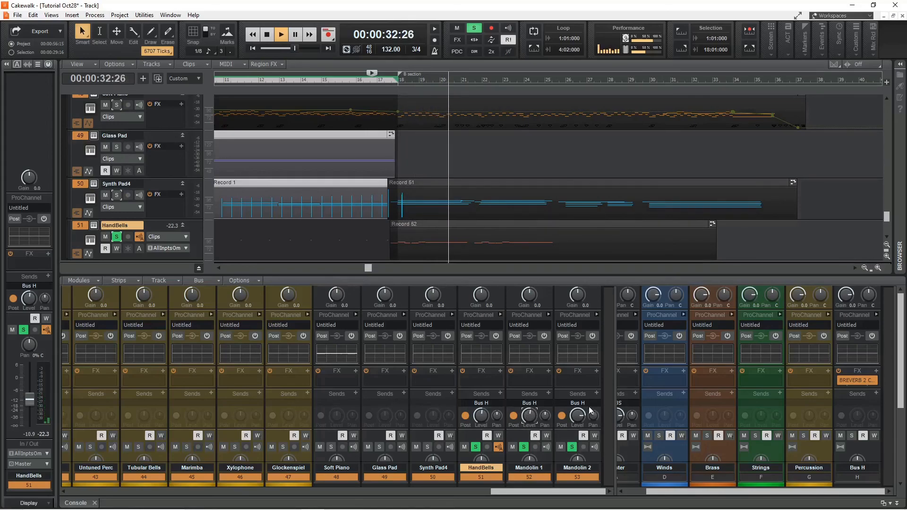
pyautogui.moveTo(578, 415)
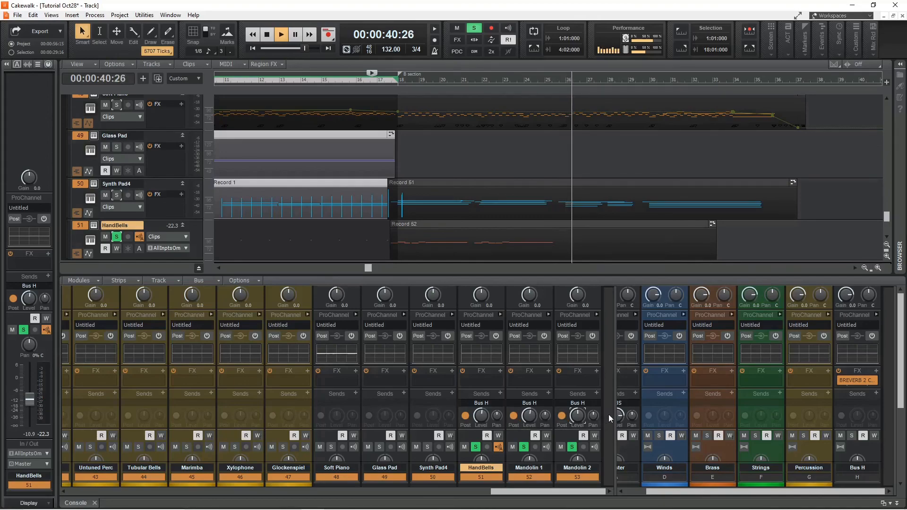
pyautogui.press('space')
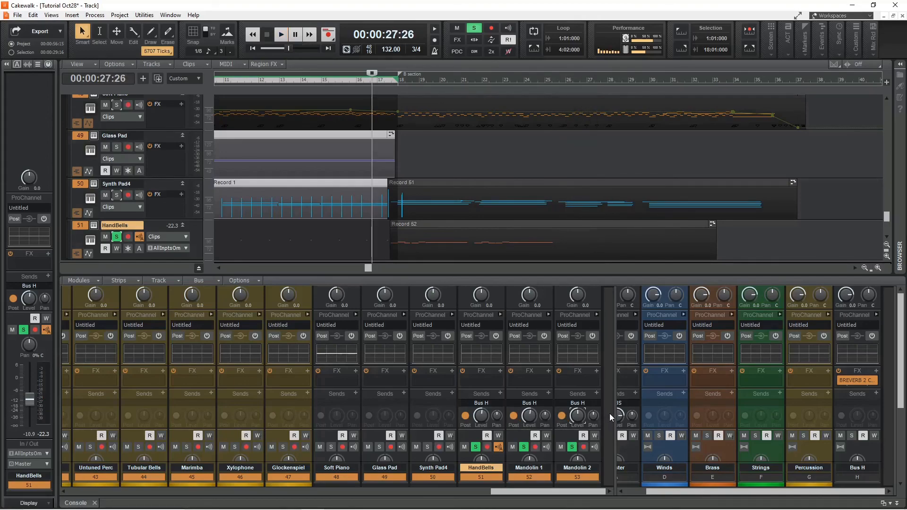
# Clear all solos and play the full arrangement from the current position, then stop.
pyautogui.click(474, 28)
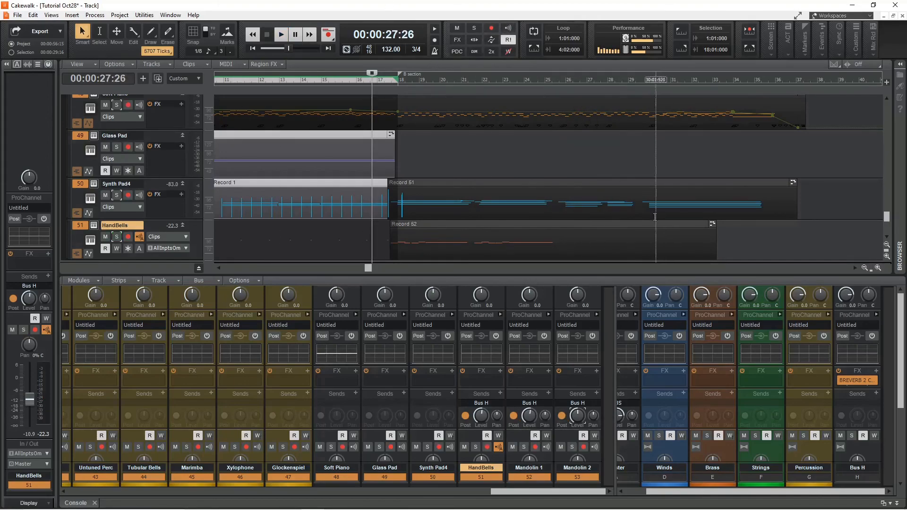
pyautogui.press('space')
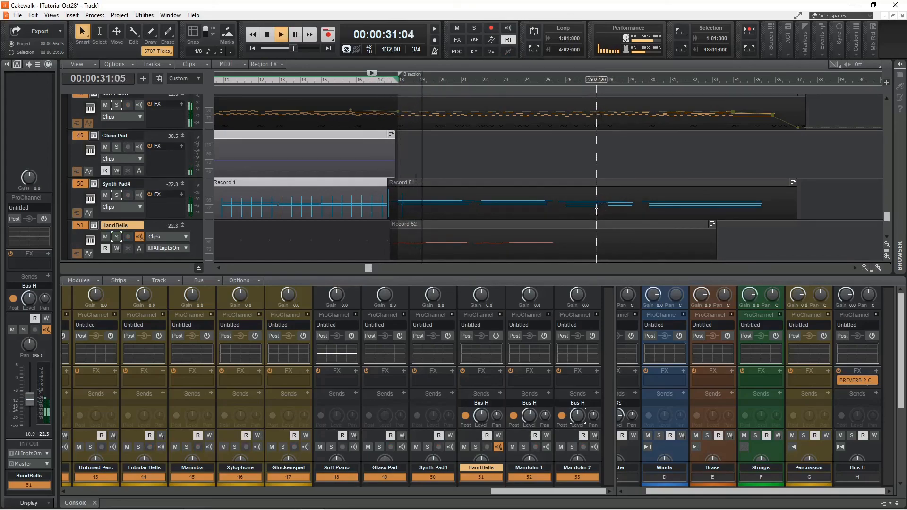
pyautogui.press('space')
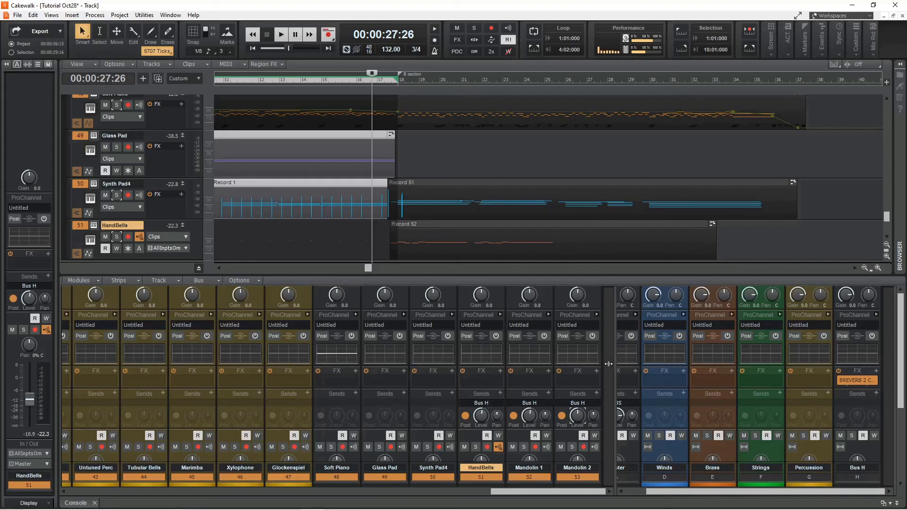
# Pan Mandolin 1 to 41% left and Mandolin 2 to 41% right in the console.
pyautogui.scroll(-2, 608, 363)
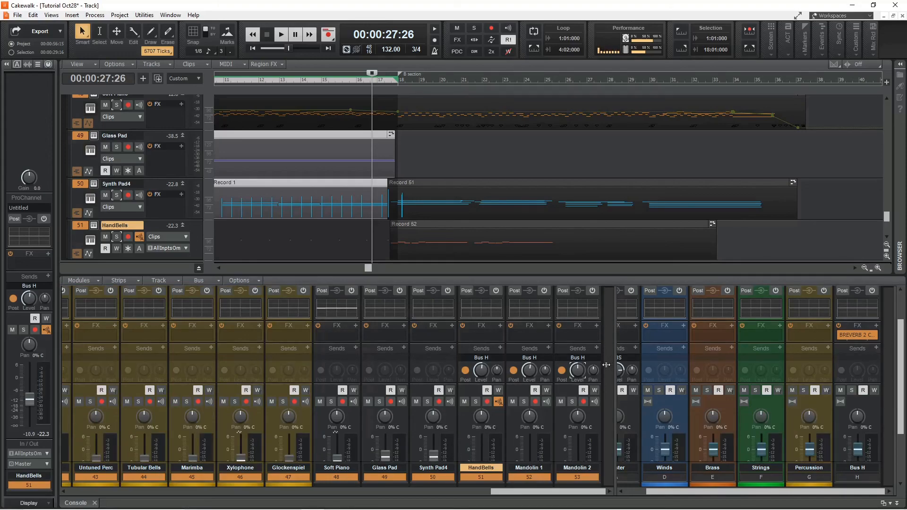
pyautogui.scroll(-3, 606, 364)
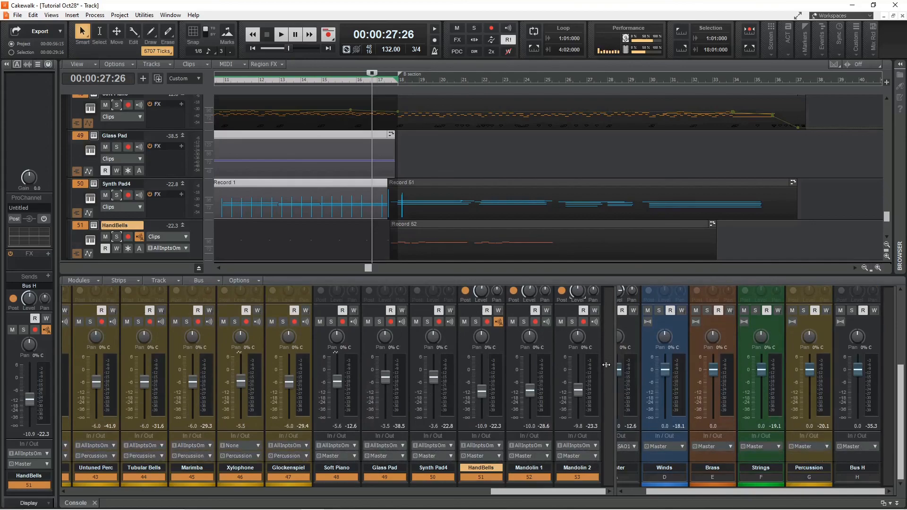
pyautogui.scroll(2, 606, 365)
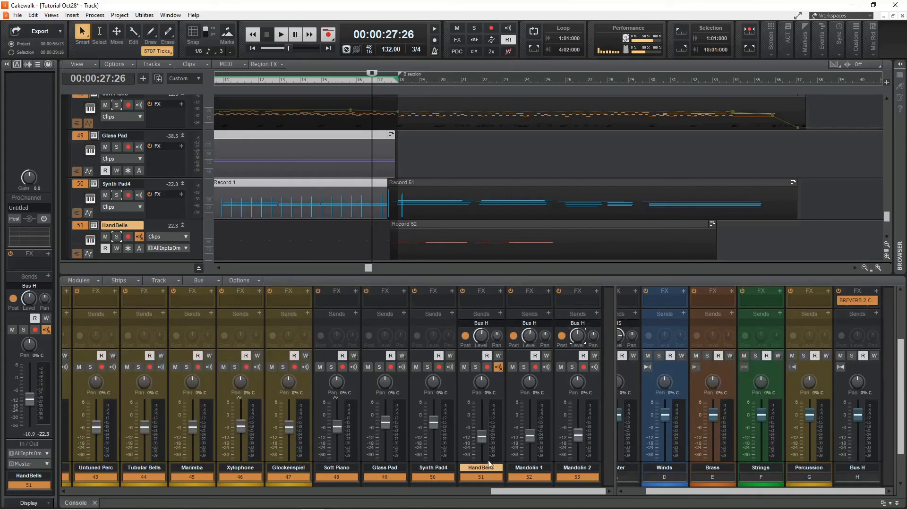
pyautogui.moveTo(480, 416)
pyautogui.click(523, 384)
# Solo HandBells together with both mandolins and play them, then clear all solos and stop playback.
pyautogui.click(476, 367)
pyautogui.click(523, 367)
pyautogui.press('space')
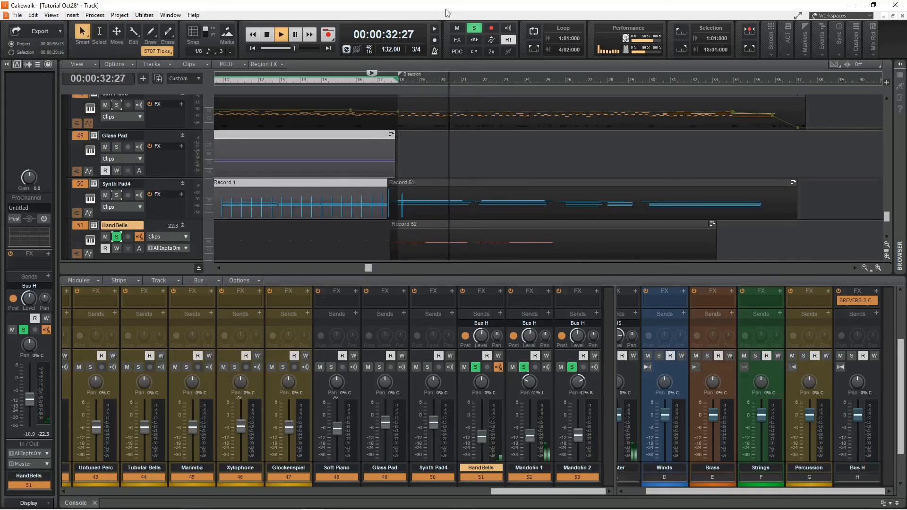
pyautogui.click(474, 29)
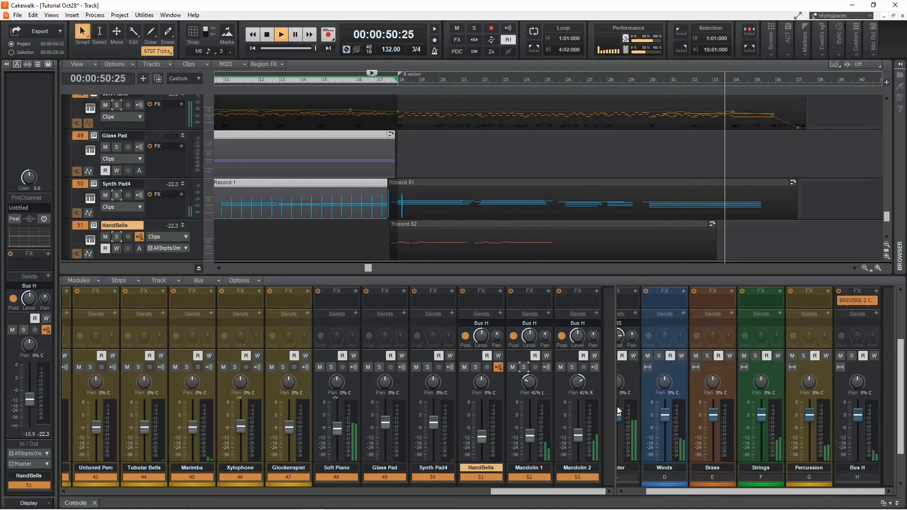
pyautogui.press('space')
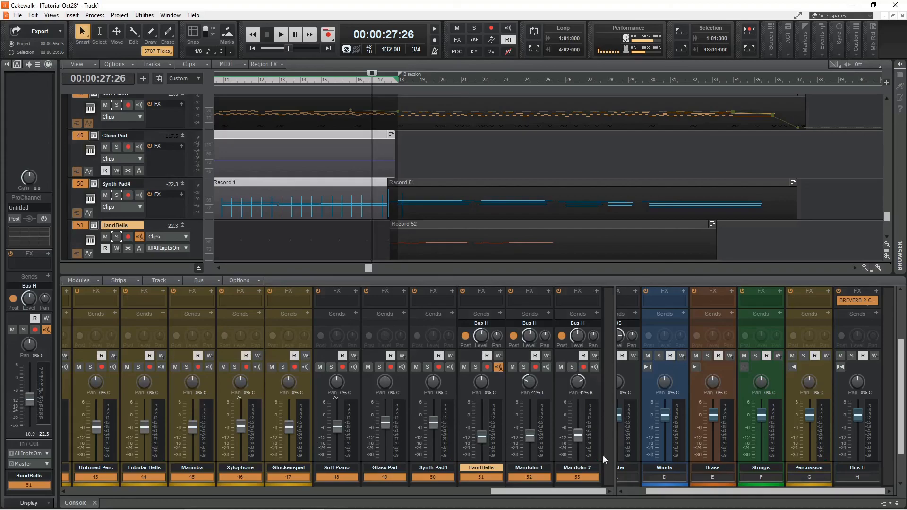
# Insert the Sonitus Equalizer into the Master bus effects rack.
pyautogui.moveTo(545, 493); pyautogui.dragTo(174, 495)
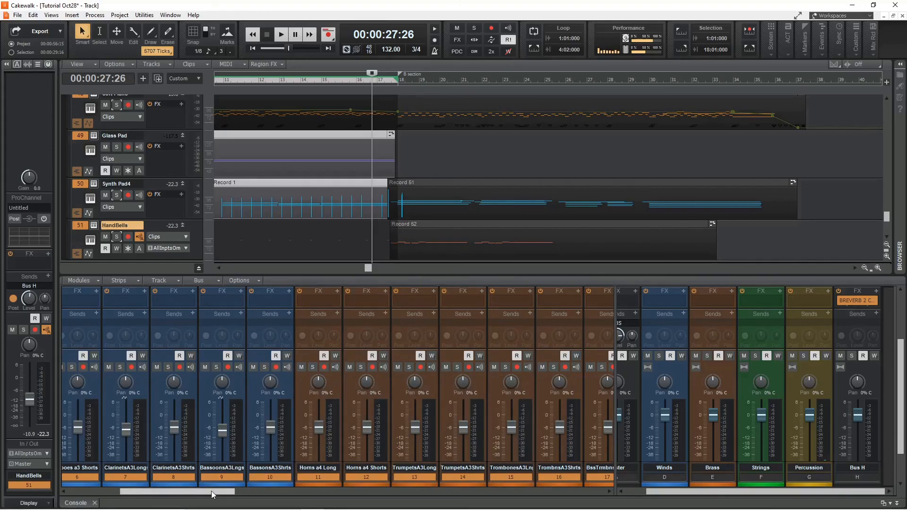
pyautogui.moveTo(211, 491); pyautogui.dragTo(587, 486)
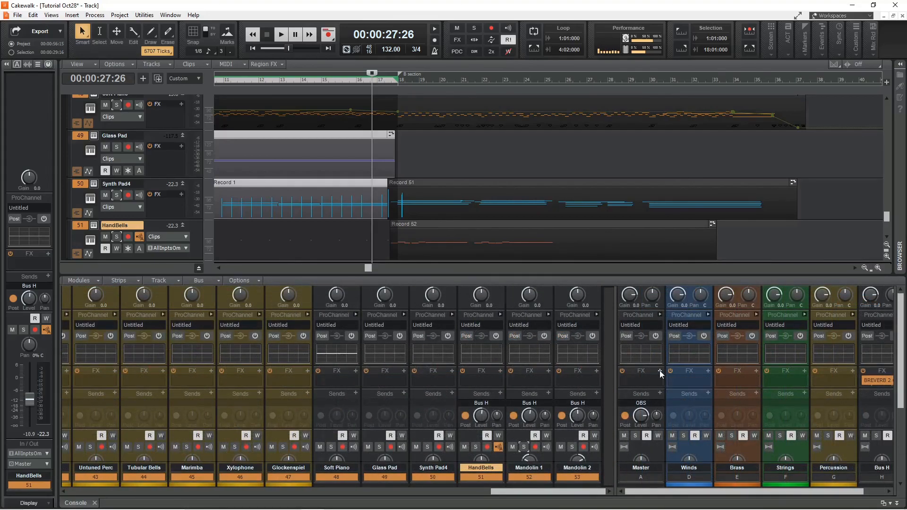
pyautogui.click(659, 371)
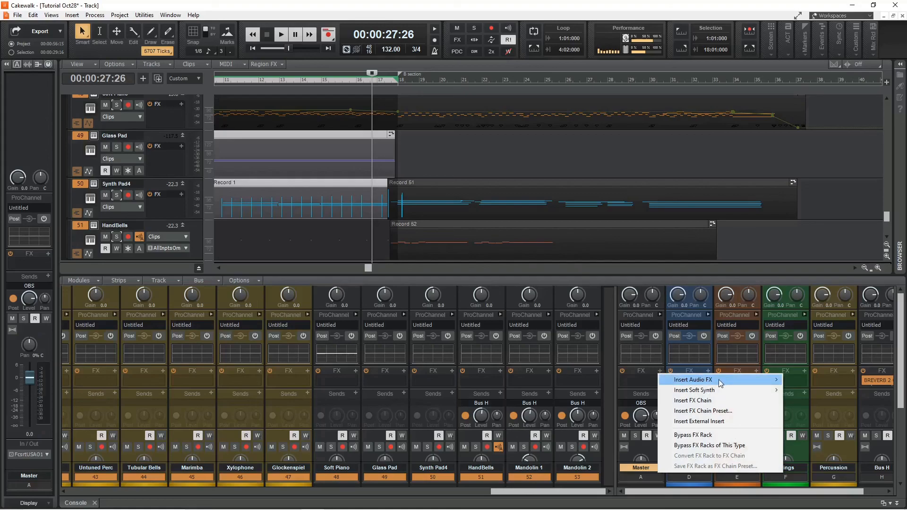
pyautogui.moveTo(720, 380)
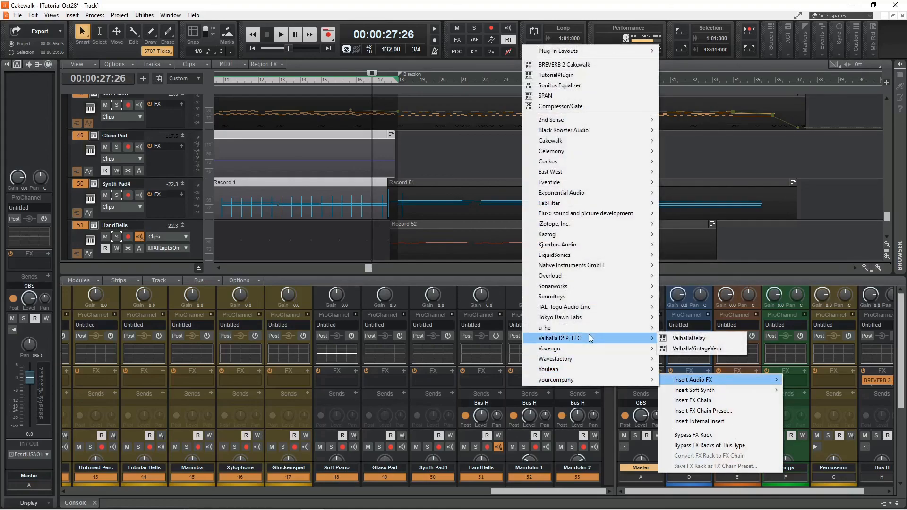
pyautogui.moveTo(586, 186)
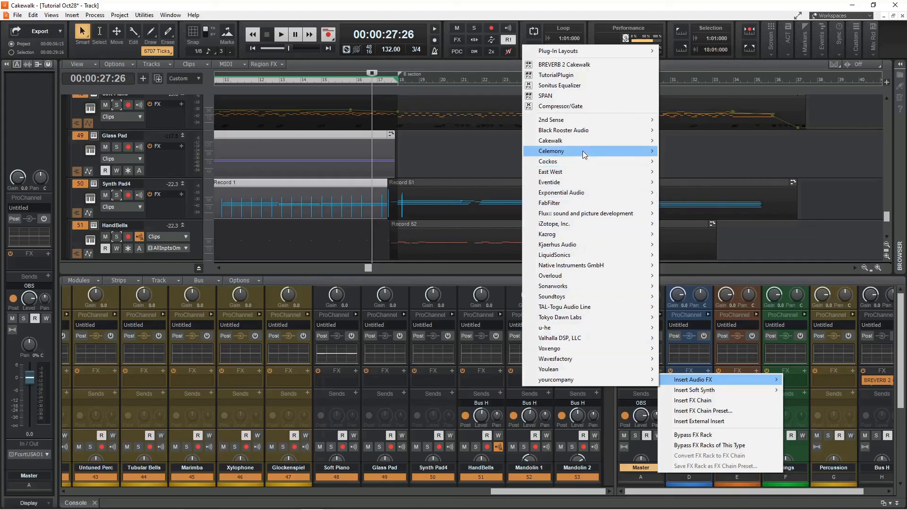
pyautogui.moveTo(588, 139)
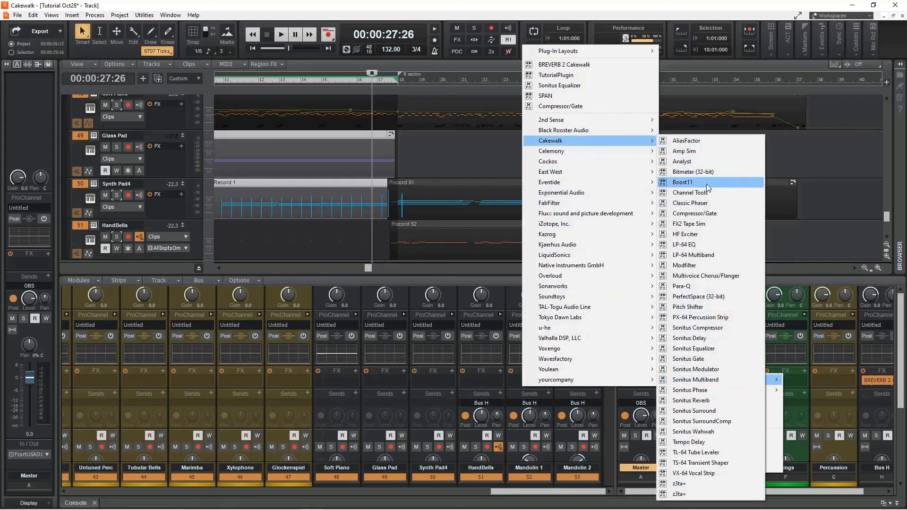
pyautogui.click(694, 348)
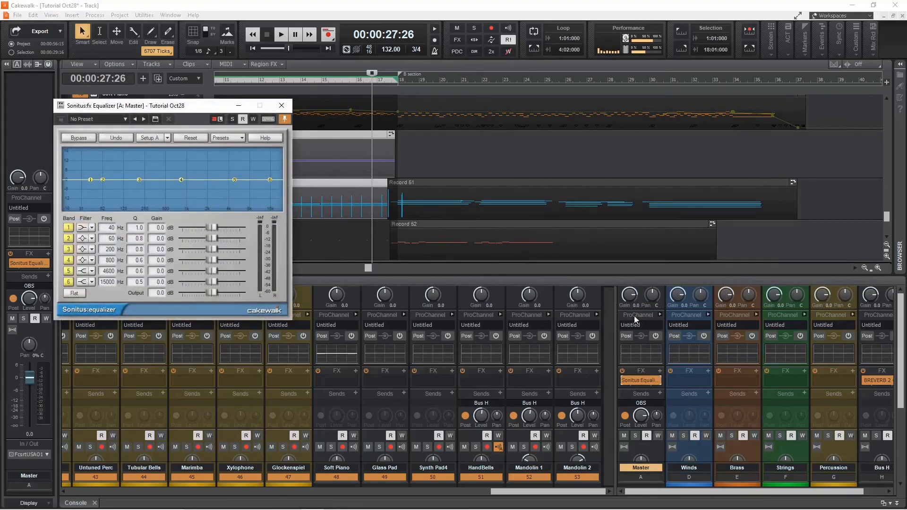
# Add the Voxengo SPAN analyzer to the Master bus effects rack and position its window.
pyautogui.rightClick(661, 369)
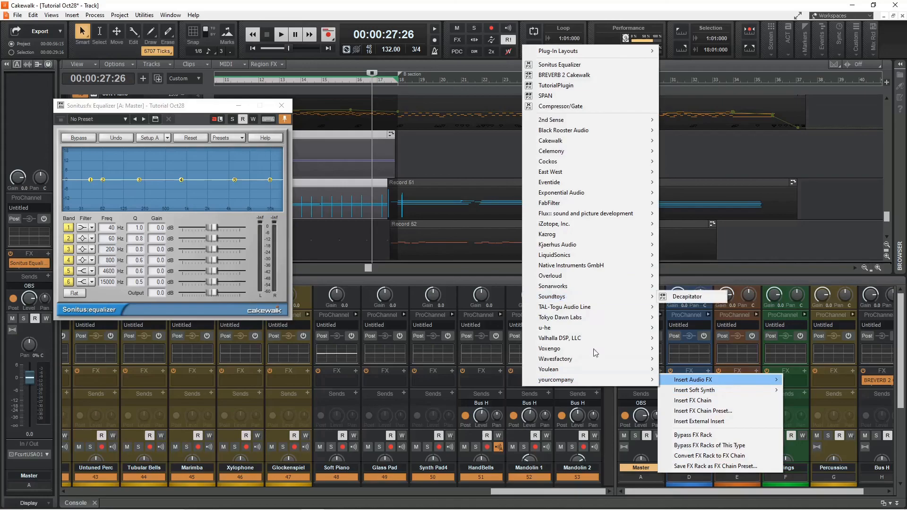
pyautogui.moveTo(590, 351)
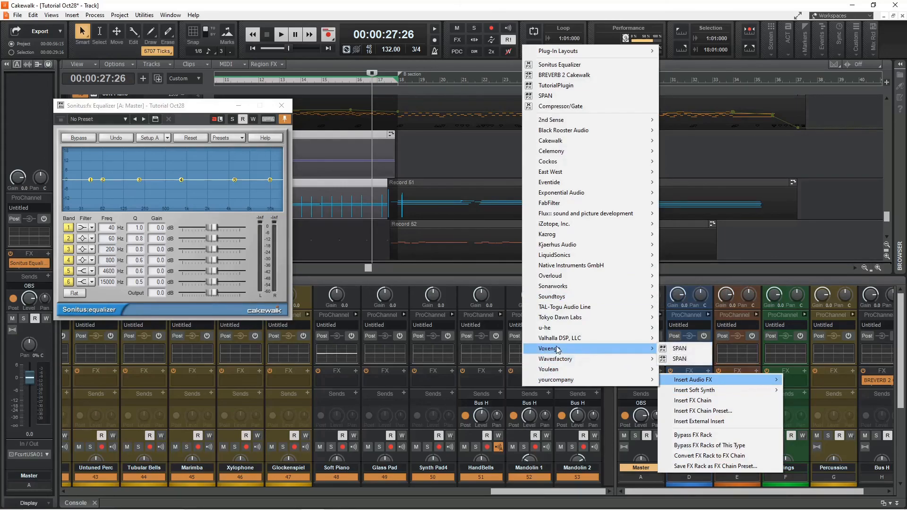
pyautogui.click(680, 349)
pyautogui.moveTo(319, 109); pyautogui.dragTo(573, 86)
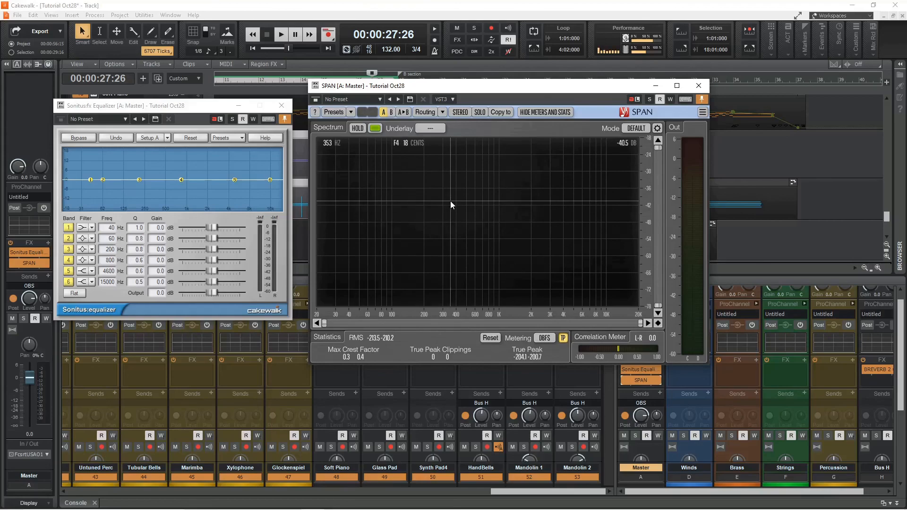
# Play the mix to watch the spectrum, then cut equalizer band 4 to -3.2 dB at 944 Hz.
pyautogui.press('space')
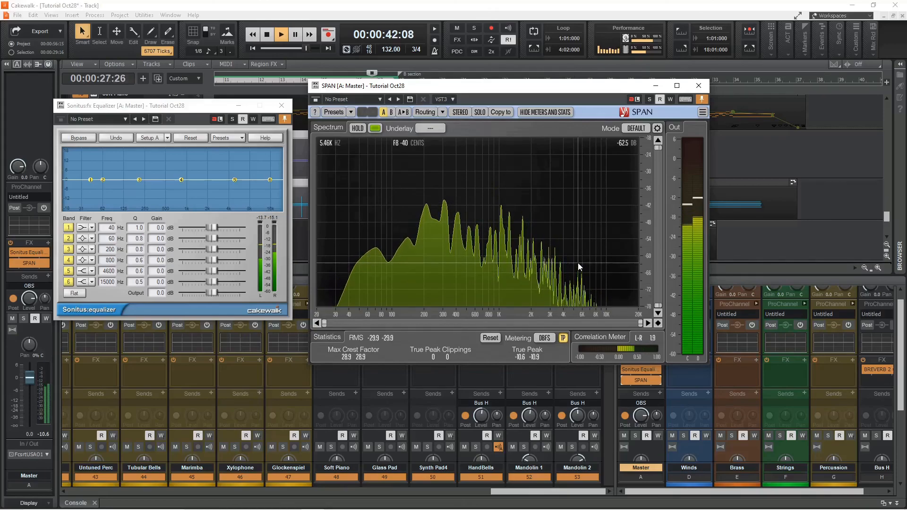
pyautogui.press('space')
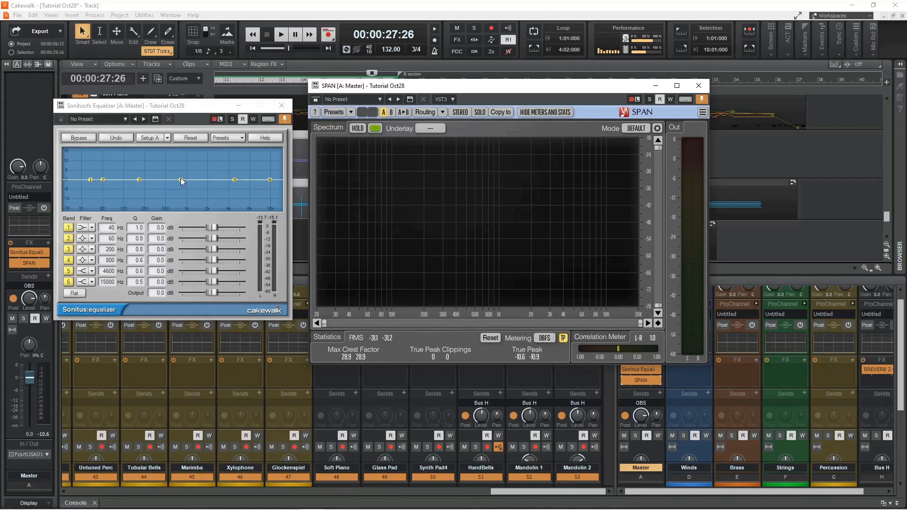
pyautogui.moveTo(181, 180); pyautogui.dragTo(187, 184)
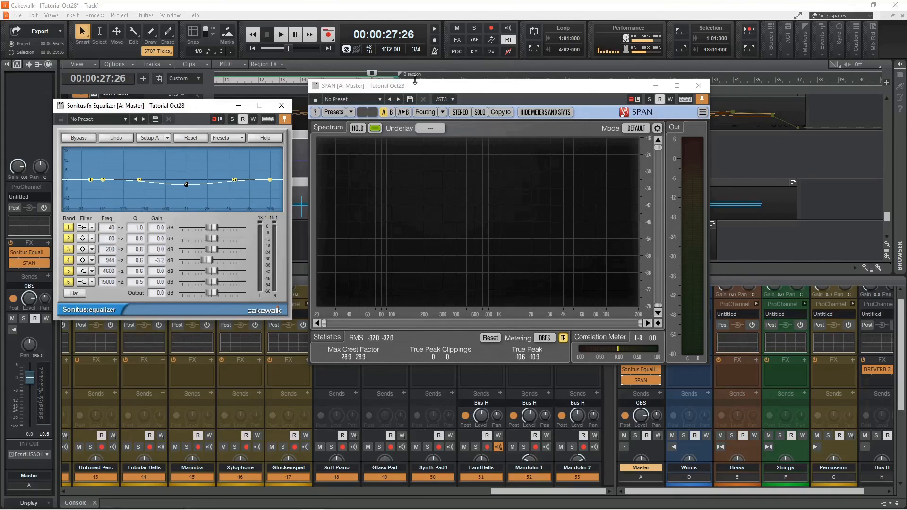
# Boost equalizer band 6 to 3.7 dB around 11857 Hz while auditioning, then close the SPAN and equalizer windows.
pyautogui.press('space')
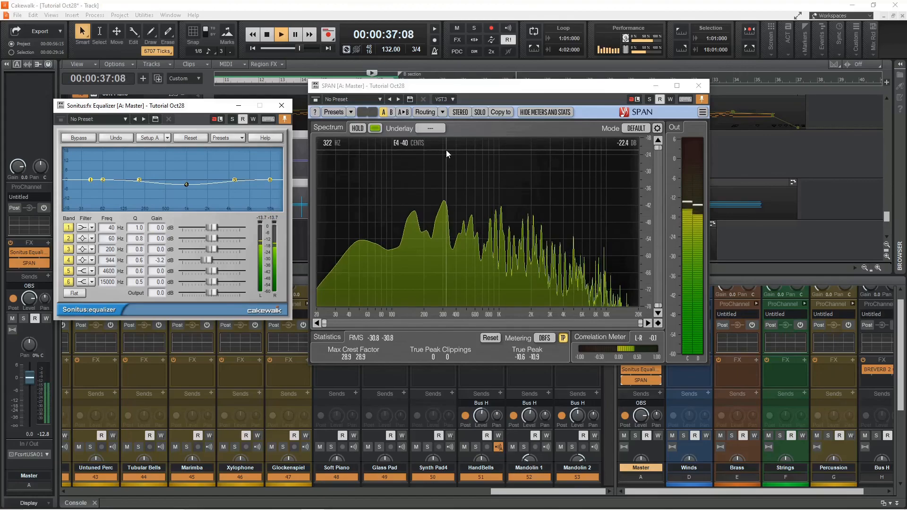
pyautogui.press('space')
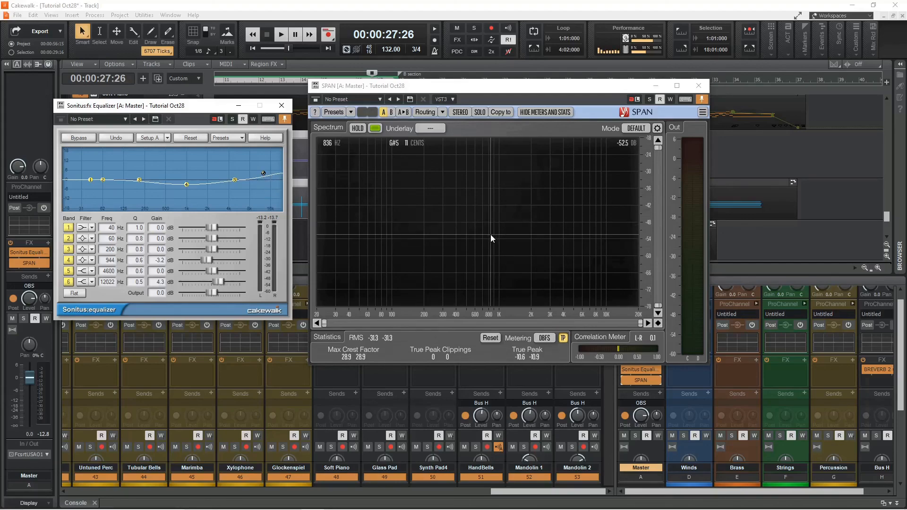
pyautogui.press('space')
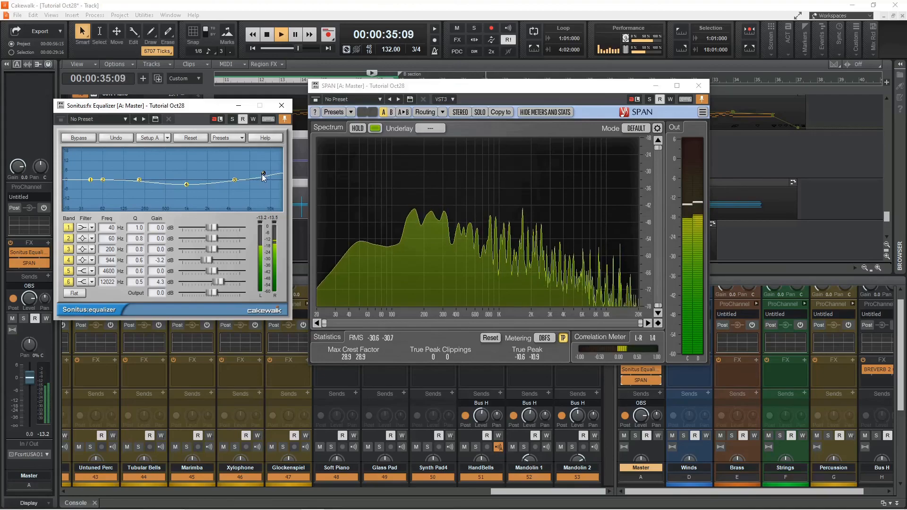
pyautogui.moveTo(264, 174); pyautogui.dragTo(263, 175)
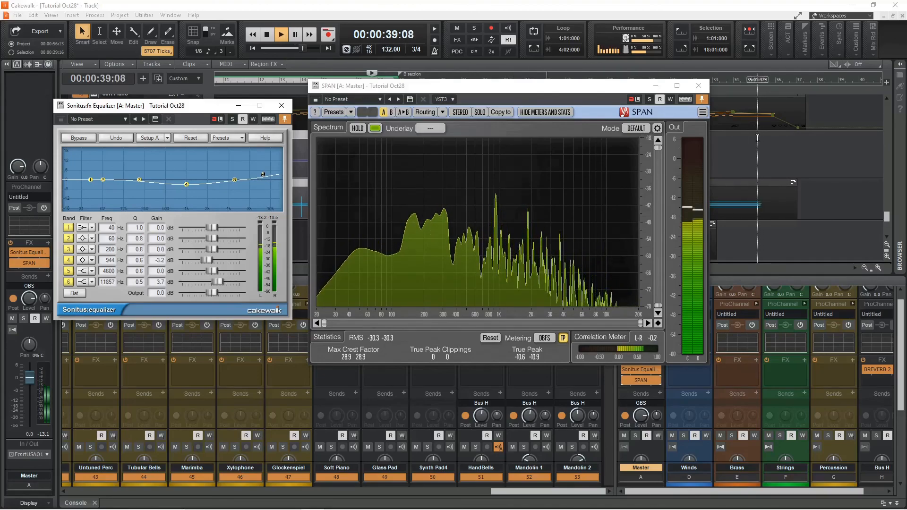
pyautogui.press('space')
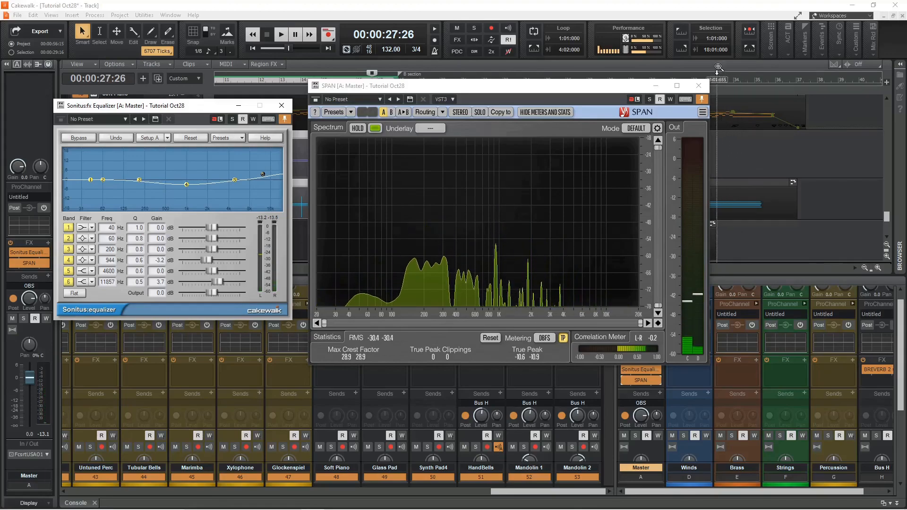
pyautogui.click(698, 86)
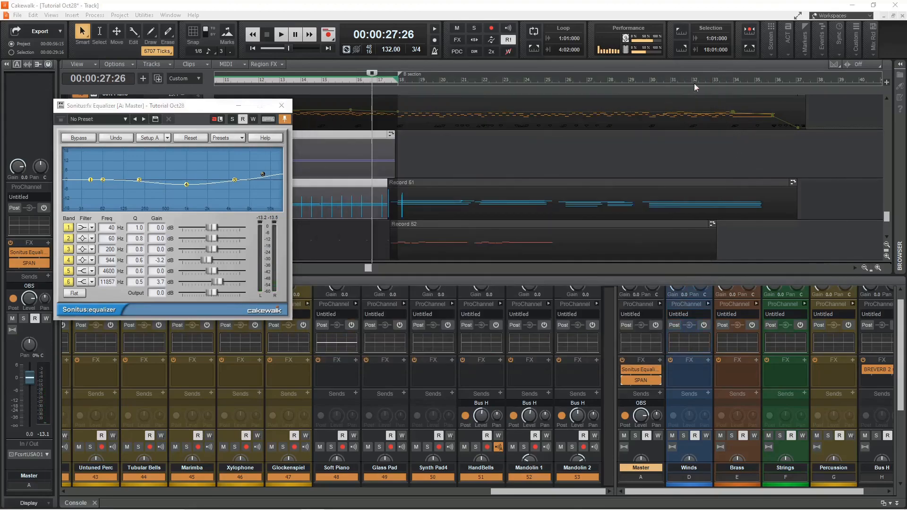
pyautogui.click(287, 107)
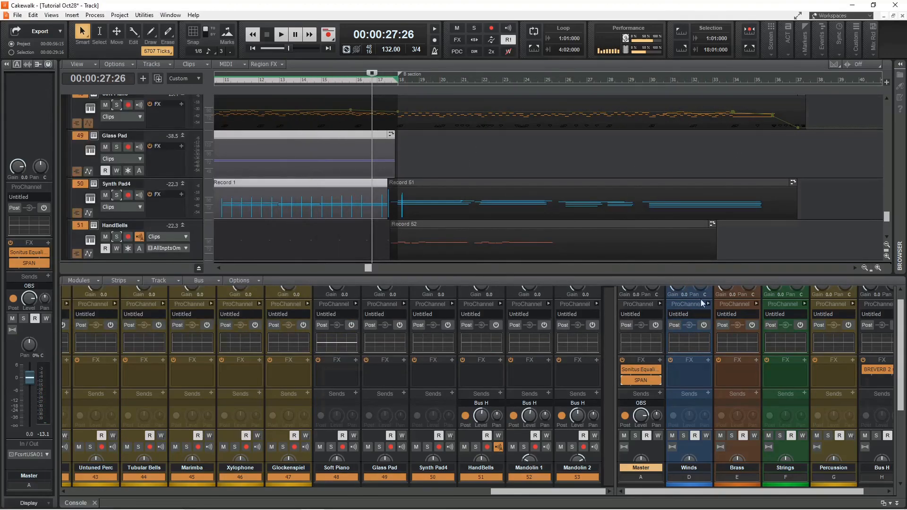
# Insert Ozone 9 Elements from iZotope into the Master bus effects rack.
pyautogui.rightClick(661, 362)
pyautogui.moveTo(709, 367)
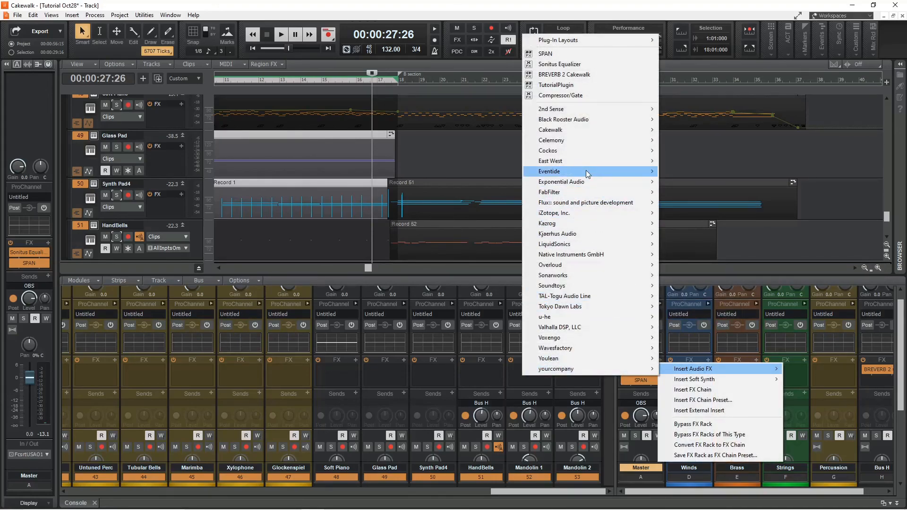
pyautogui.moveTo(570, 216)
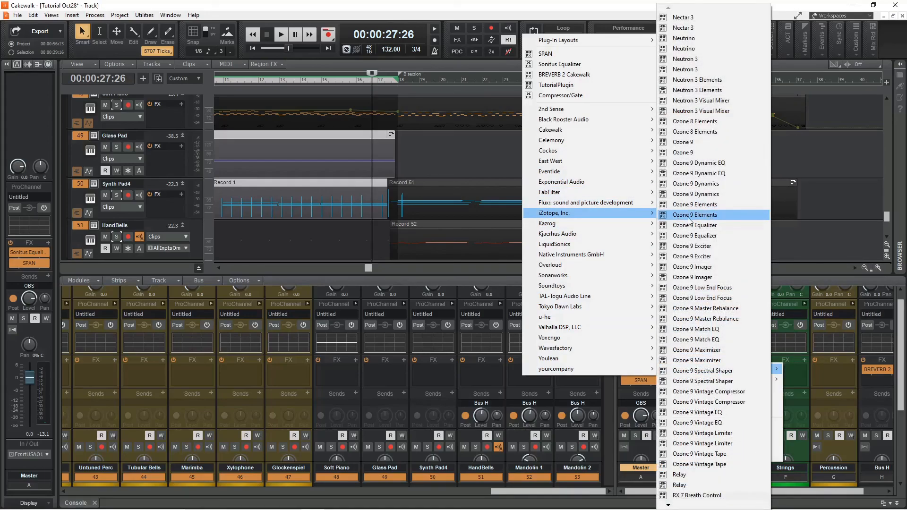
pyautogui.click(720, 216)
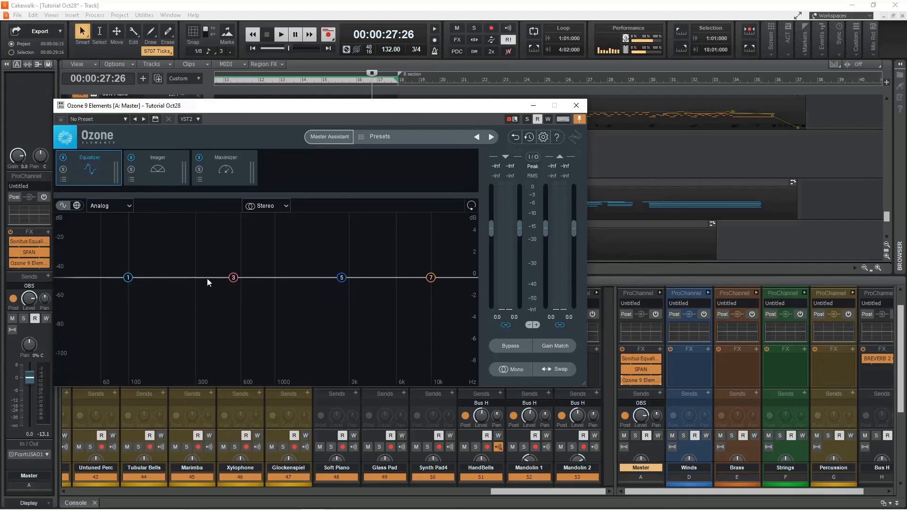
# Run Ozone's Master Assistant at Low intensity for streaming while playing the mix.
pyautogui.click(165, 169)
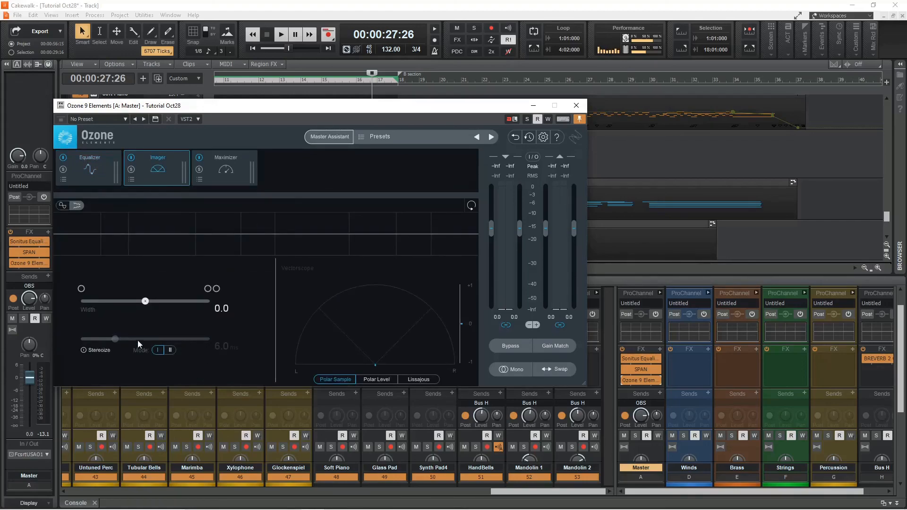
pyautogui.click(223, 172)
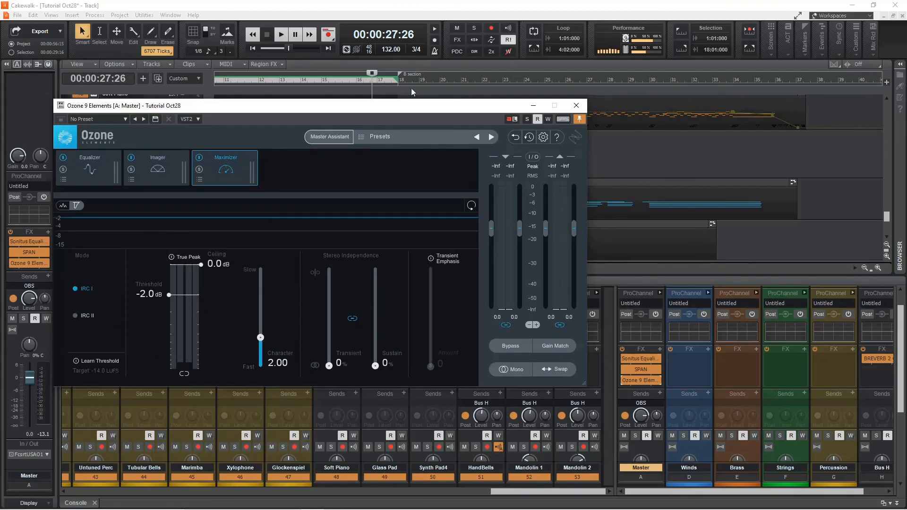
pyautogui.click(330, 137)
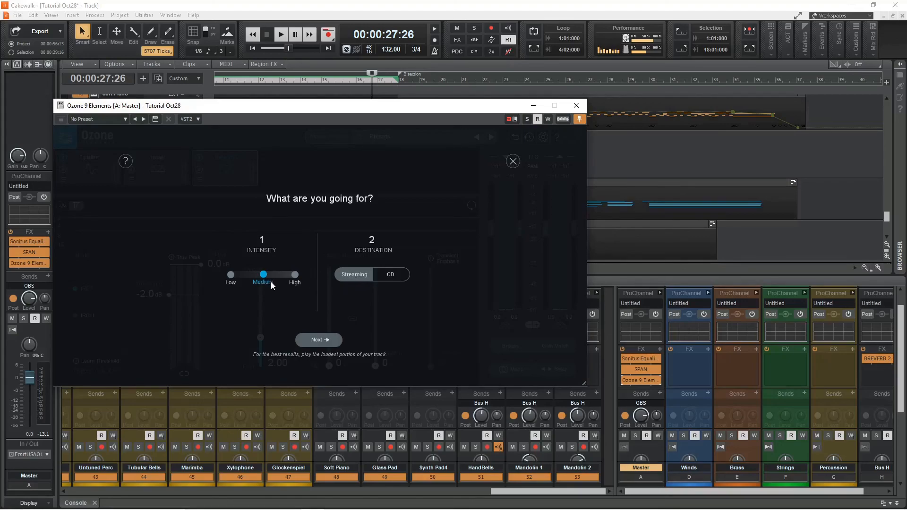
pyautogui.click(229, 274)
pyautogui.click(318, 341)
pyautogui.press('space')
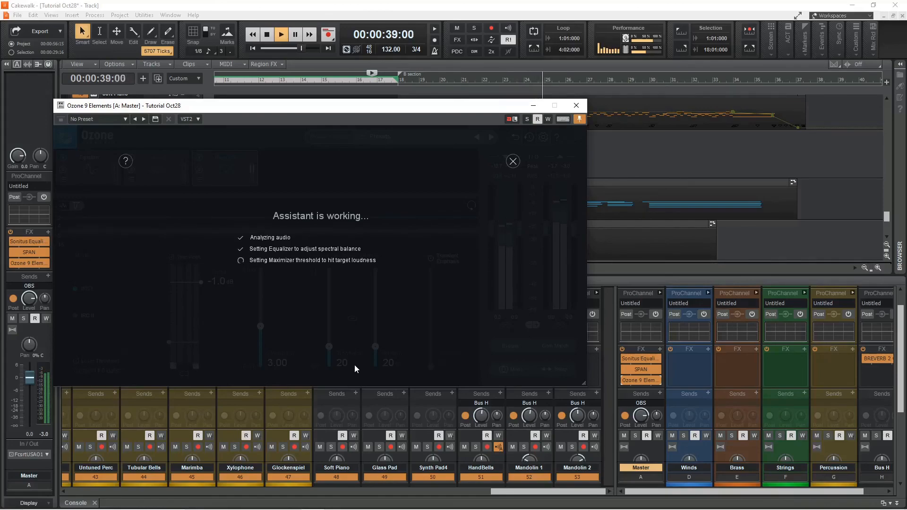
pyautogui.click(326, 331)
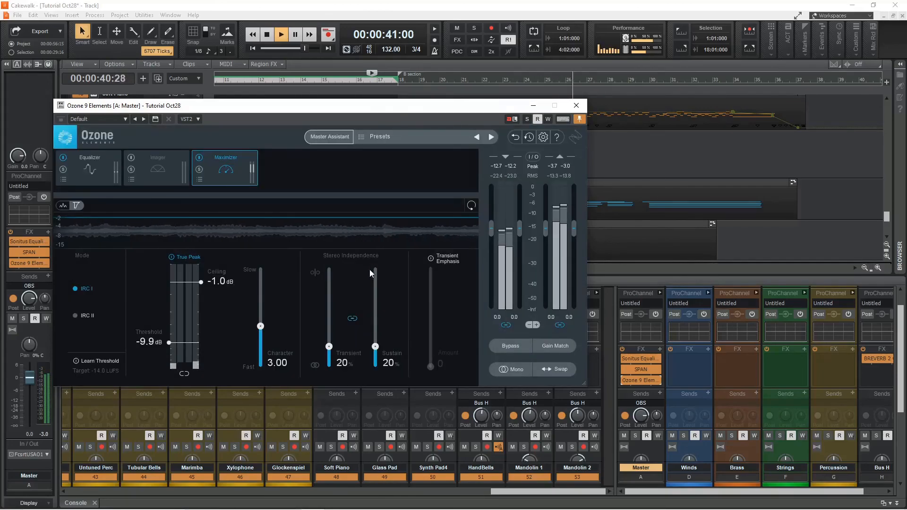
pyautogui.press('space')
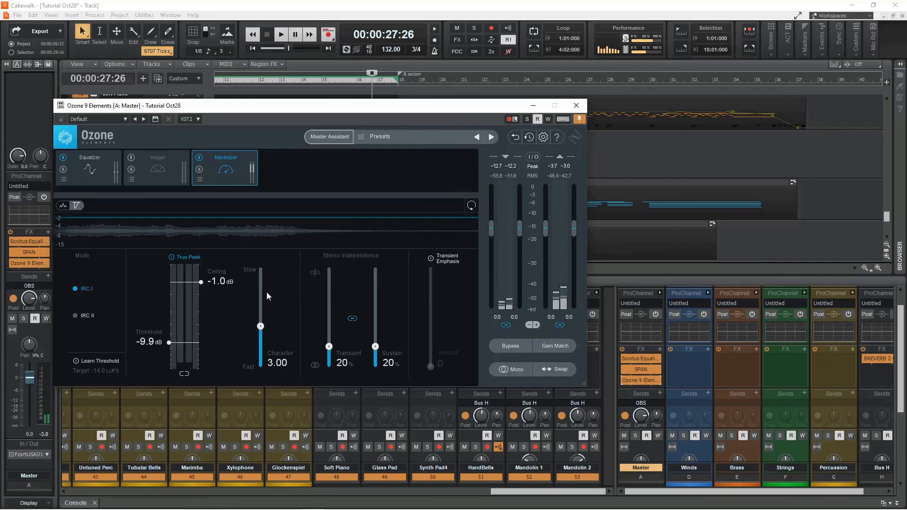
# Re-enable the bypassed Imager module in Ozone and return to the Maximizer module.
pyautogui.click(98, 167)
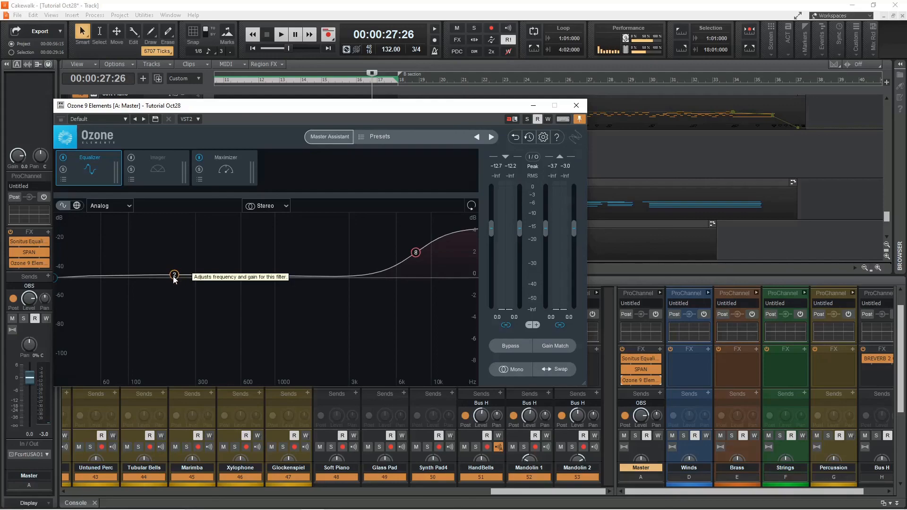
pyautogui.click(163, 163)
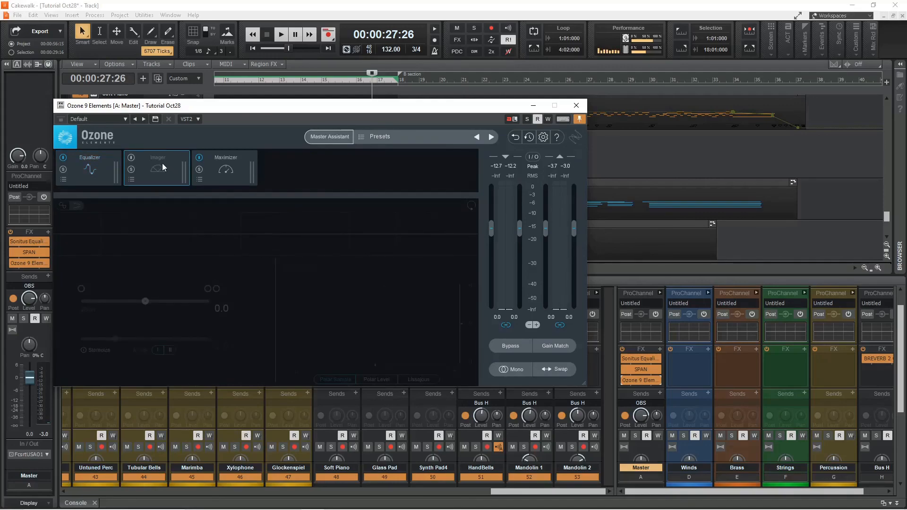
pyautogui.click(132, 158)
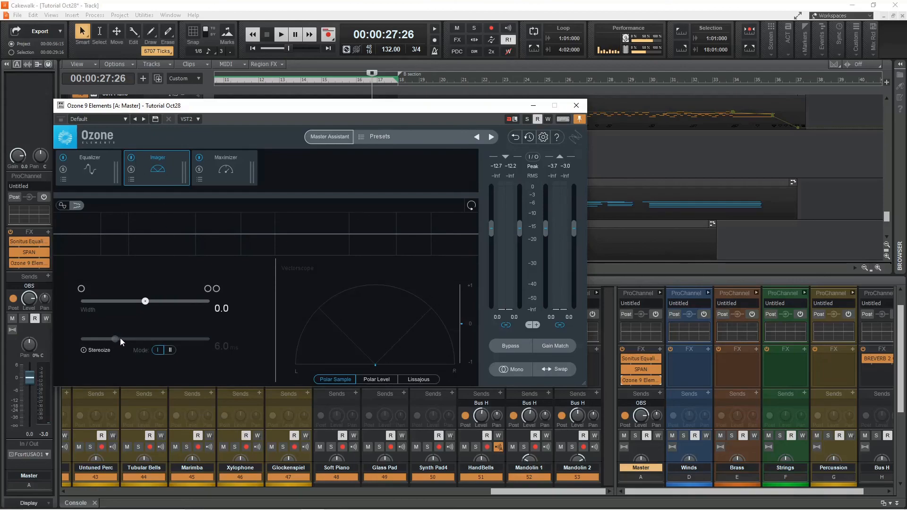
pyautogui.moveTo(160, 306); pyautogui.dragTo(161, 305)
pyautogui.click(227, 179)
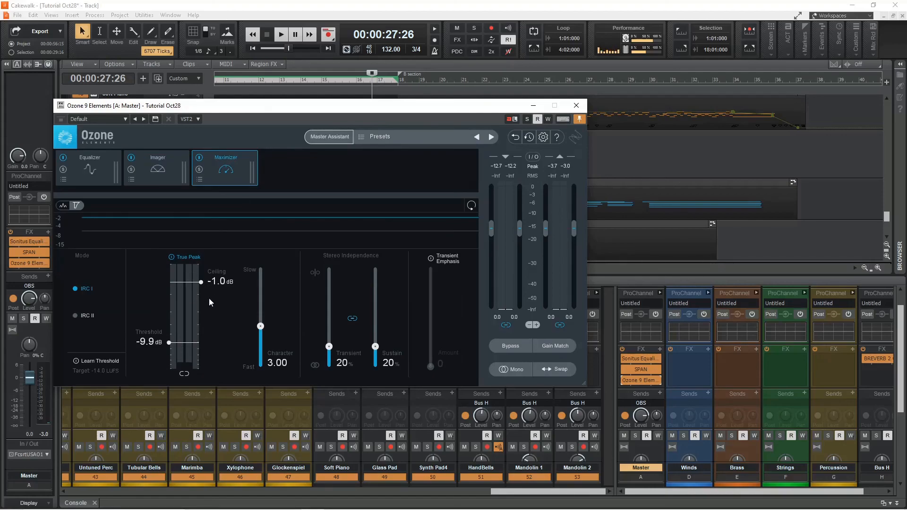
# Lower Ozone's high-shelf equalizer band to 1.2 dB at about 8112 Hz.
pyautogui.press('space')
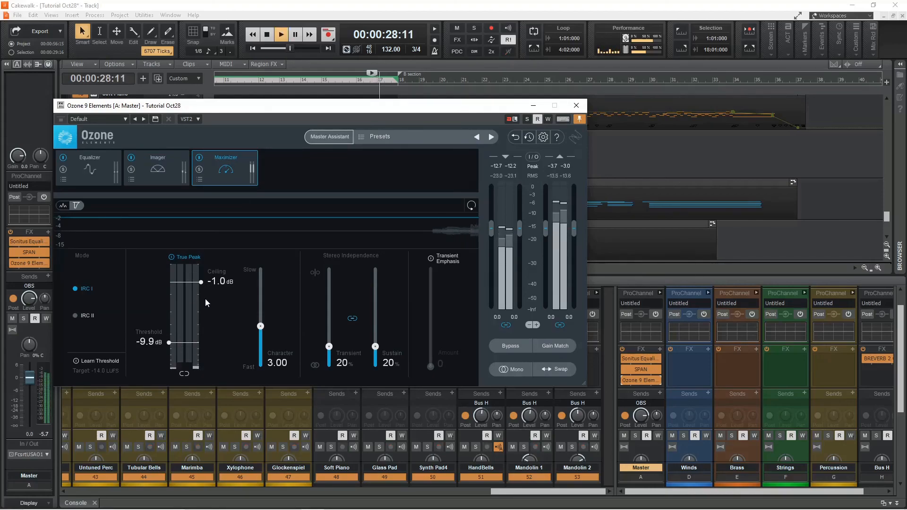
pyautogui.press('space')
pyautogui.click(253, 48)
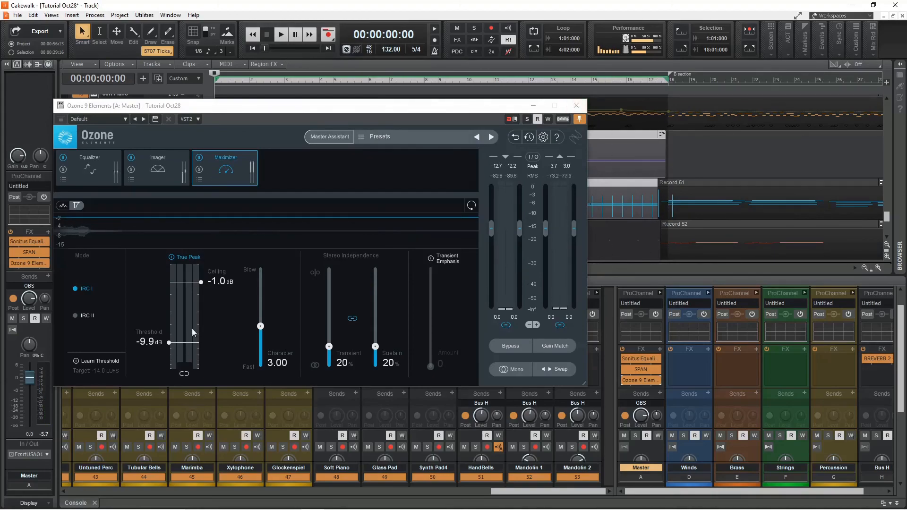
pyautogui.click(94, 176)
pyautogui.moveTo(418, 254); pyautogui.dragTo(416, 264)
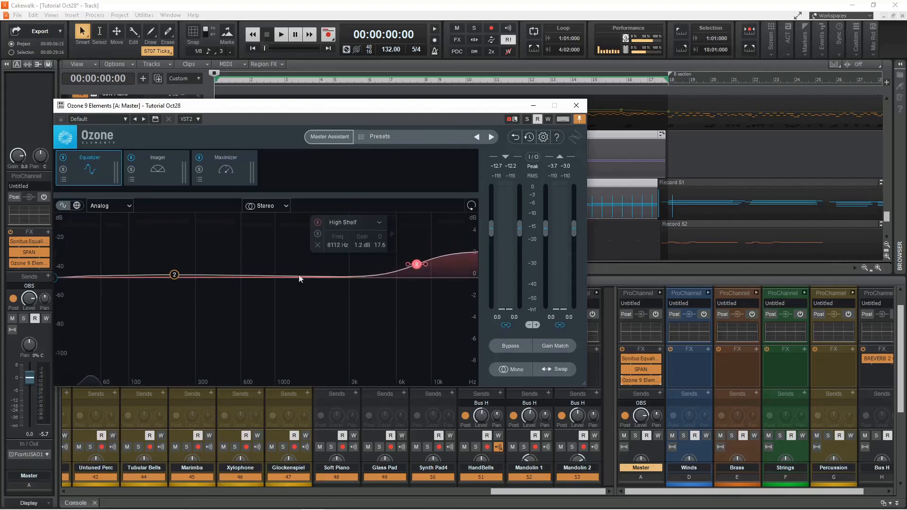
pyautogui.click(174, 276)
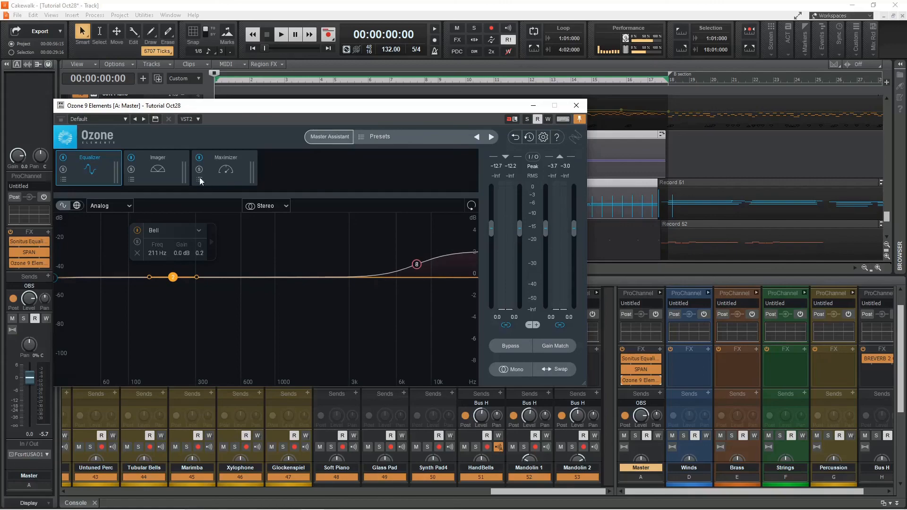
# Set the Maximizer ceiling to -2.0 dB and its threshold to -8.6 dB while playing the mix.
pyautogui.click(154, 165)
pyautogui.click(223, 162)
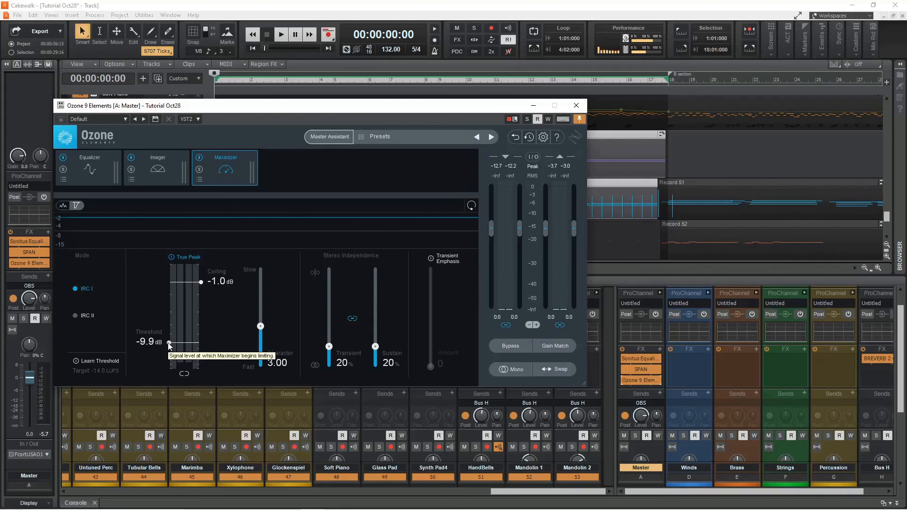
pyautogui.moveTo(469, 112); pyautogui.dragTo(513, 177)
pyautogui.press('space')
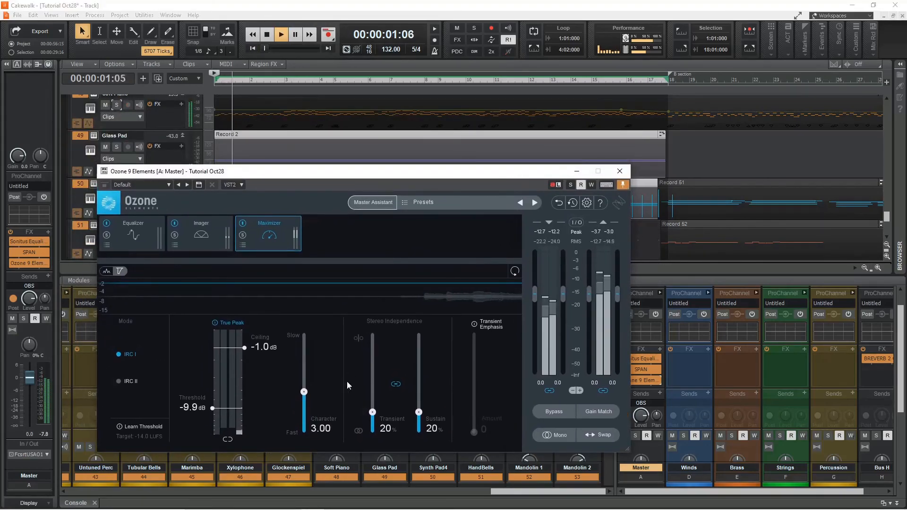
pyautogui.moveTo(245, 350)
pyautogui.mouseDown()
pyautogui.moveTo(251, 374)
pyautogui.moveTo(249, 362)
pyautogui.mouseUp()
pyautogui.moveTo(212, 408); pyautogui.dragTo(216, 418)
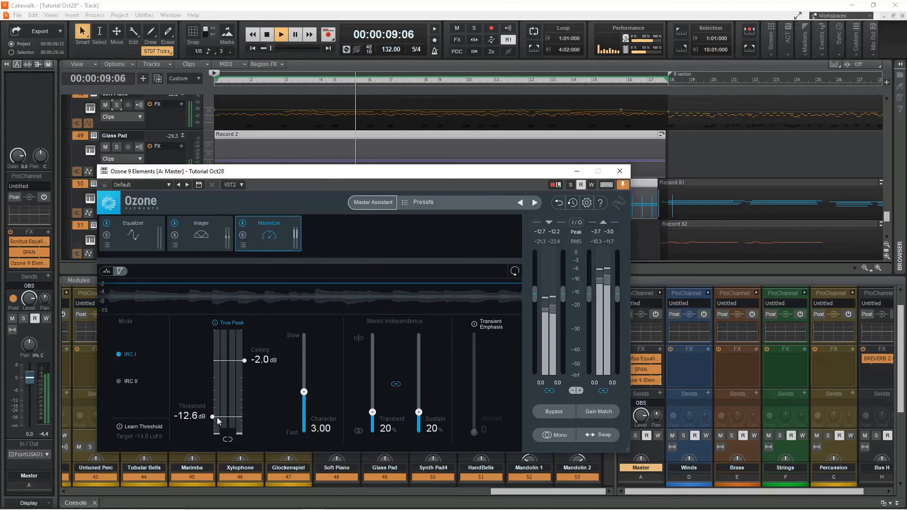
pyautogui.moveTo(214, 416); pyautogui.dragTo(214, 404)
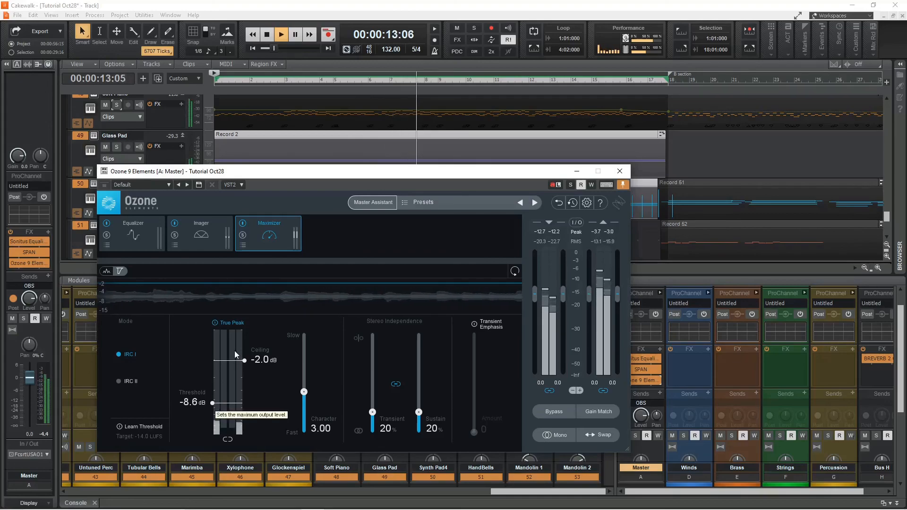
# Stop playback and close the Ozone 9 Elements window.
pyautogui.moveTo(419, 184); pyautogui.dragTo(336, 186)
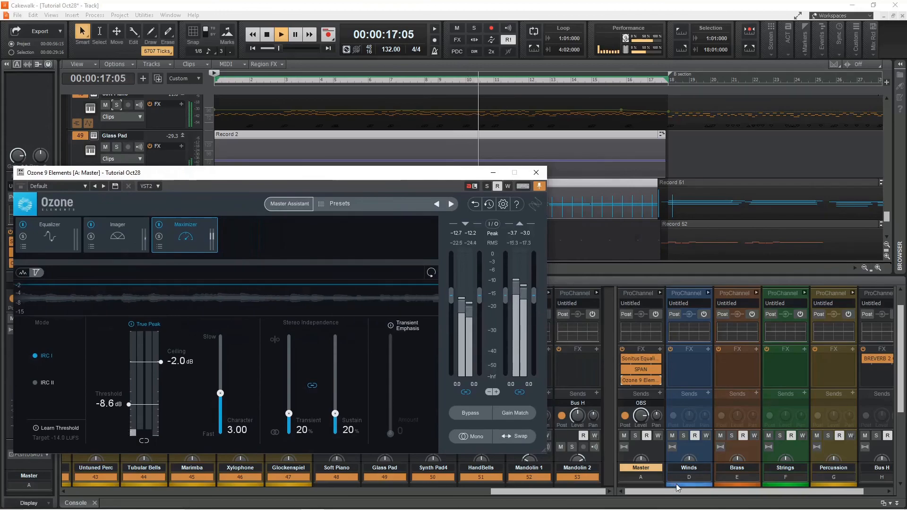
pyautogui.scroll(-5, 661, 397)
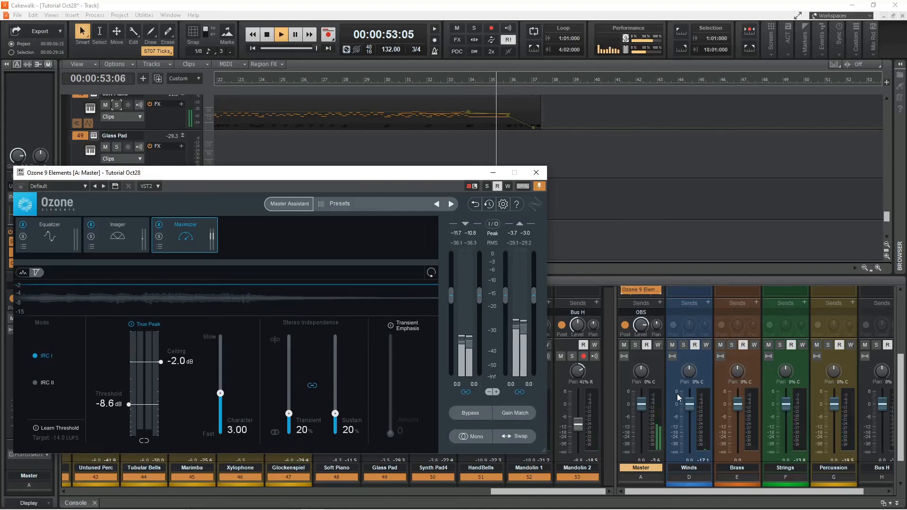
pyautogui.press('space')
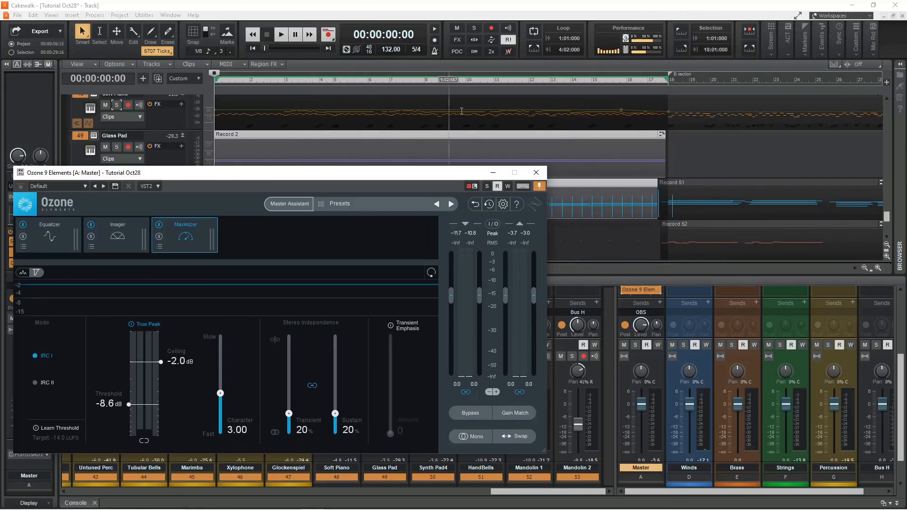
pyautogui.moveTo(365, 173); pyautogui.dragTo(578, 155)
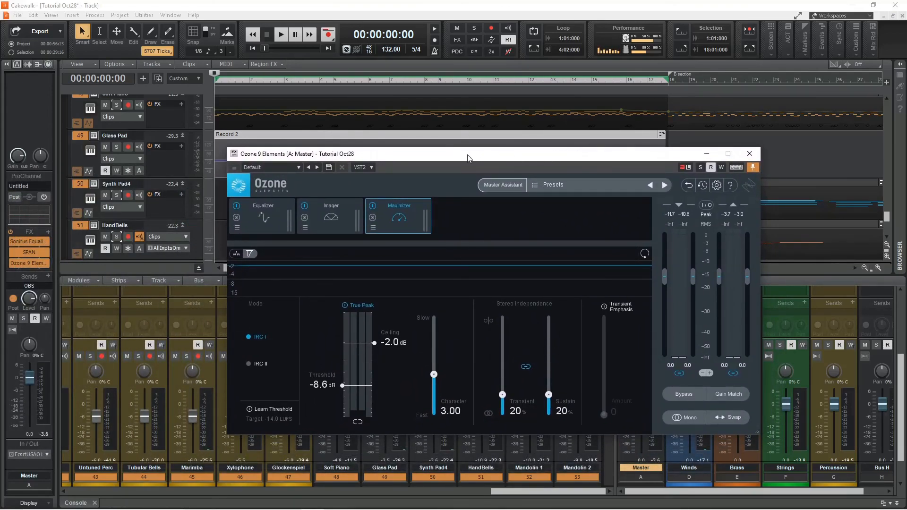
pyautogui.click(750, 154)
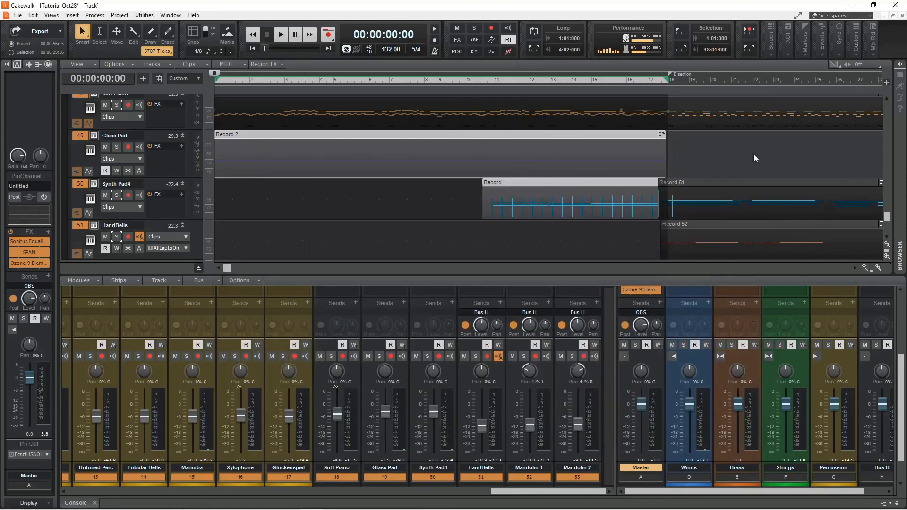